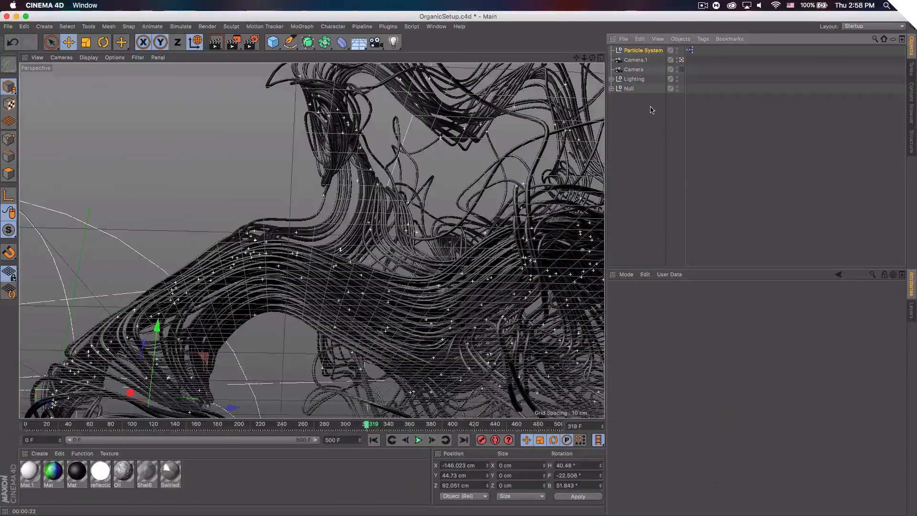
# Hide the Null group in the viewport and select the Particle System object
pyautogui.click(677, 88)
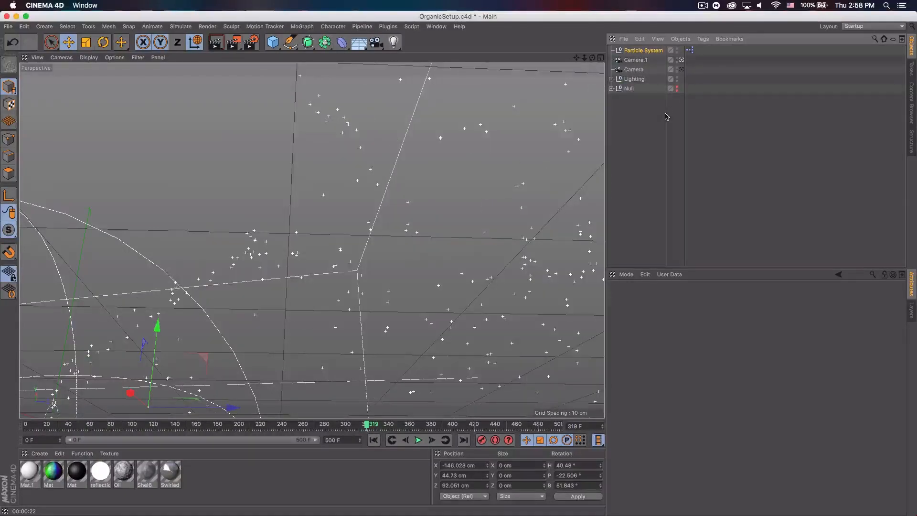
pyautogui.click(627, 135)
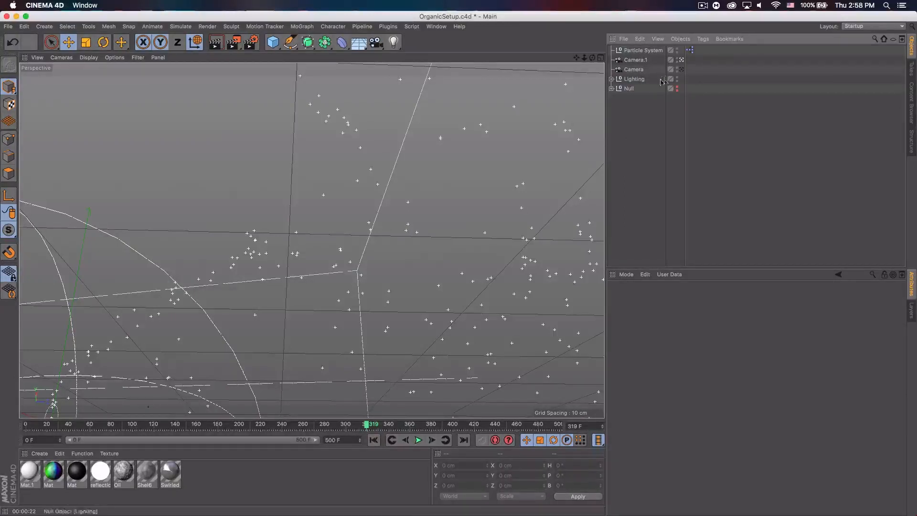
pyautogui.click(650, 51)
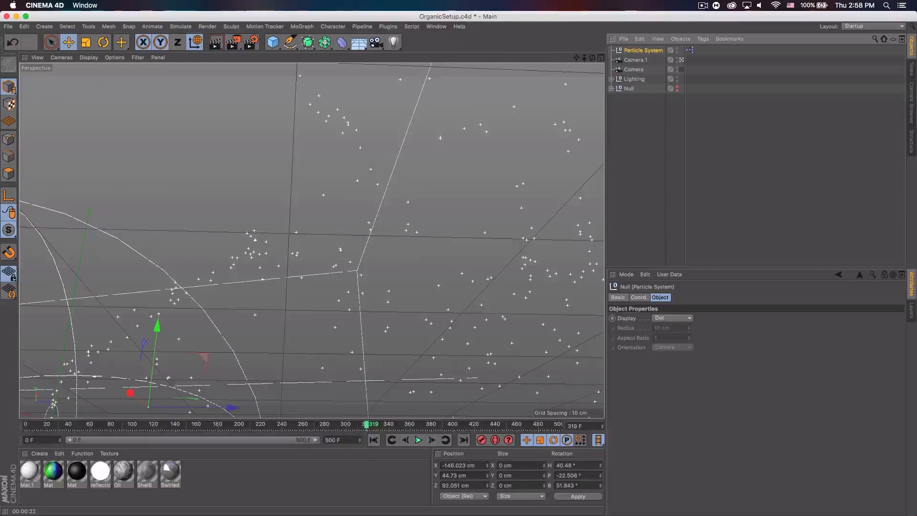
# Switch to Chrome to view the YouTube tutorial "Curl Noise in Xpresso" and its description, and return to the OrganicSetup.c4d project in Cinema 4D
pyautogui.press('super+Tab')
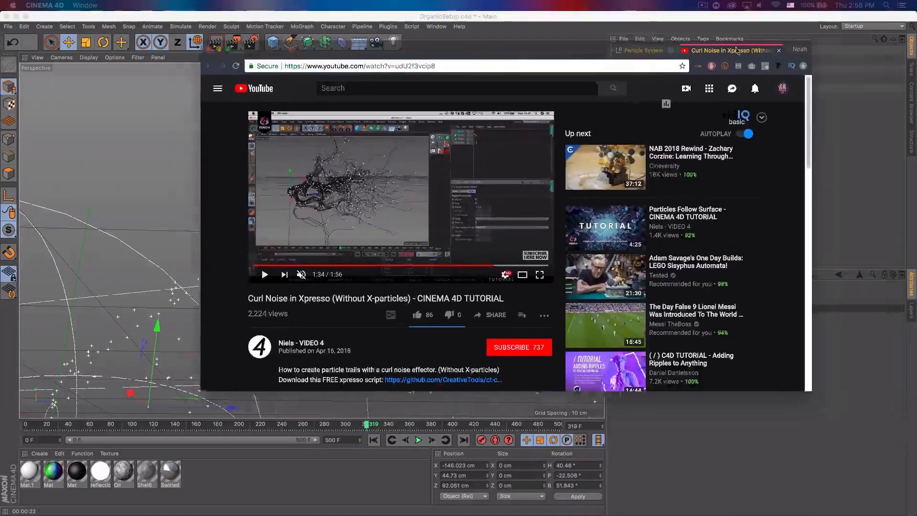
pyautogui.scroll(-5, 198, 211)
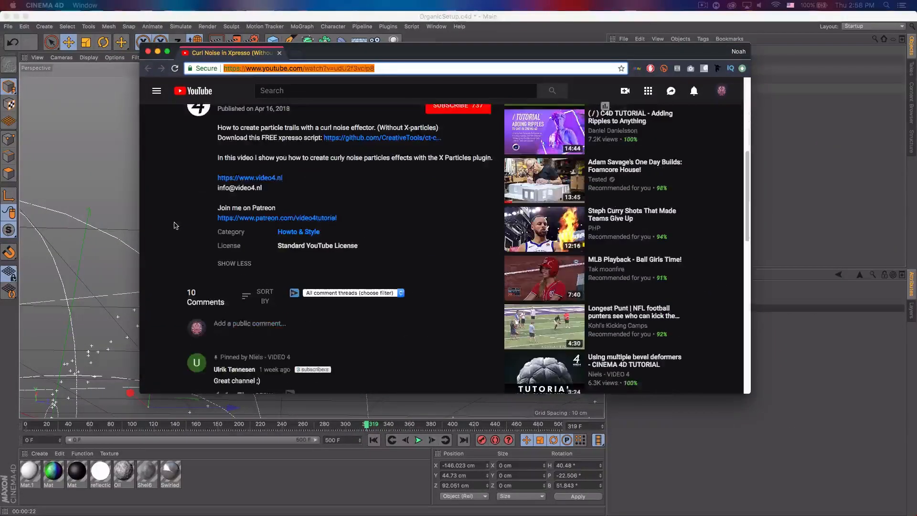
pyautogui.scroll(5, 176, 225)
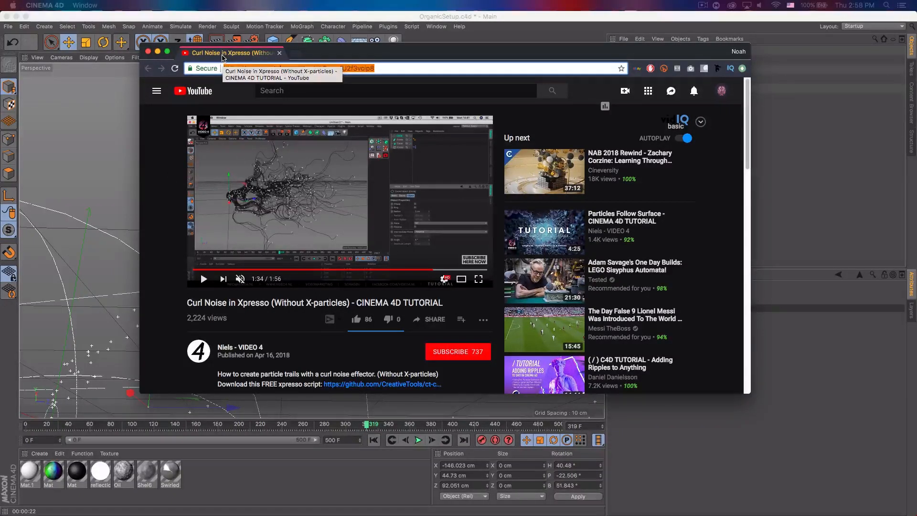
pyautogui.moveTo(222, 55); pyautogui.dragTo(0, 63)
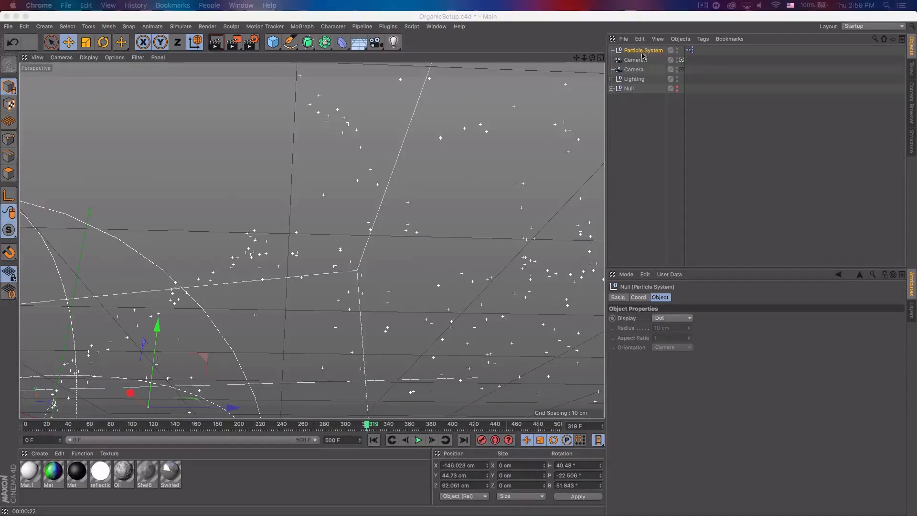
pyautogui.press('super+c')
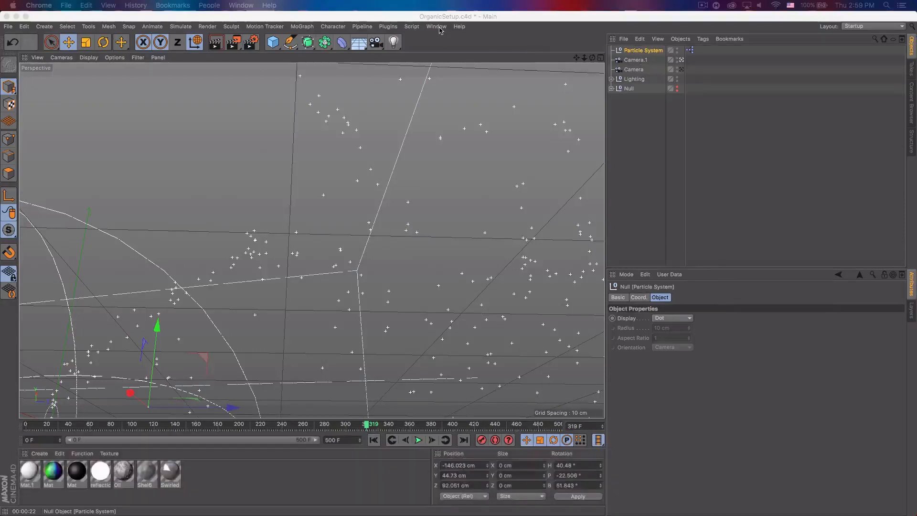
pyautogui.click(437, 26)
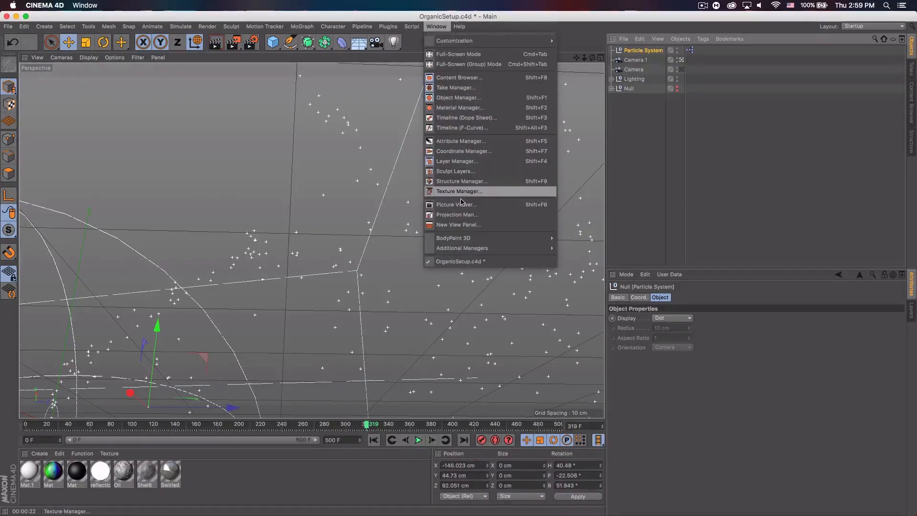
pyautogui.click(466, 261)
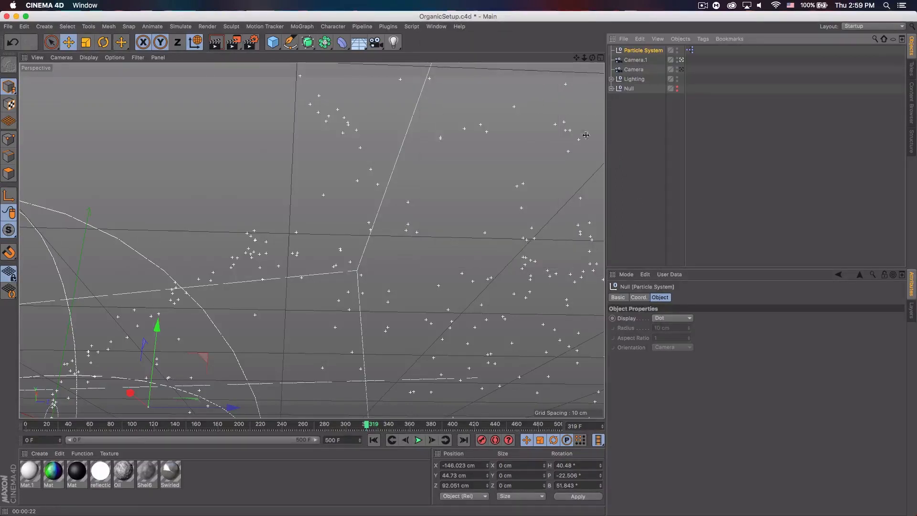
# Play the particle simulation from frame 0 through the Camera object, and return to the Camera.1 view
pyautogui.moveTo(46, 425); pyautogui.dragTo(26, 425)
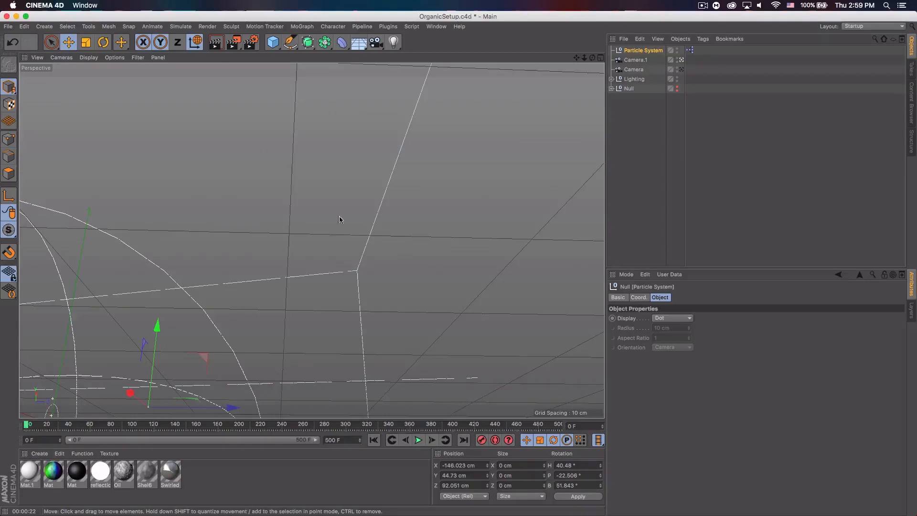
pyautogui.click(682, 70)
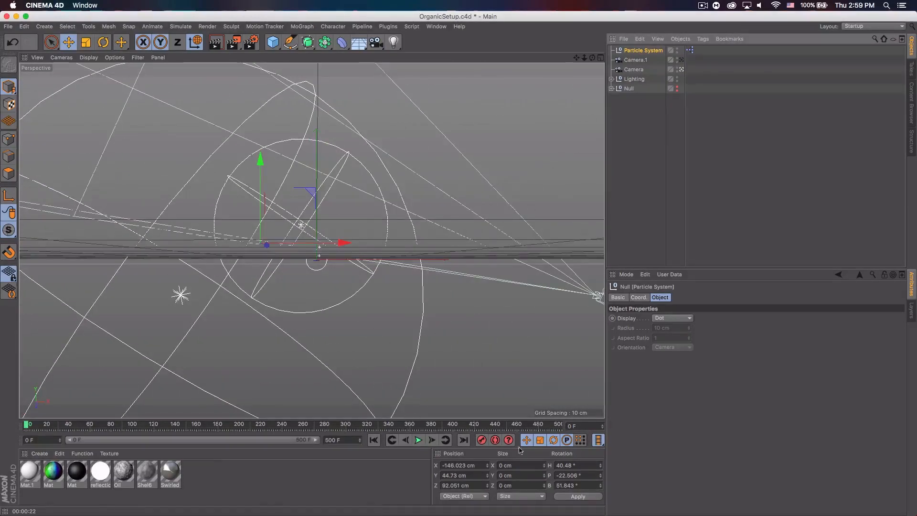
pyautogui.click(419, 440)
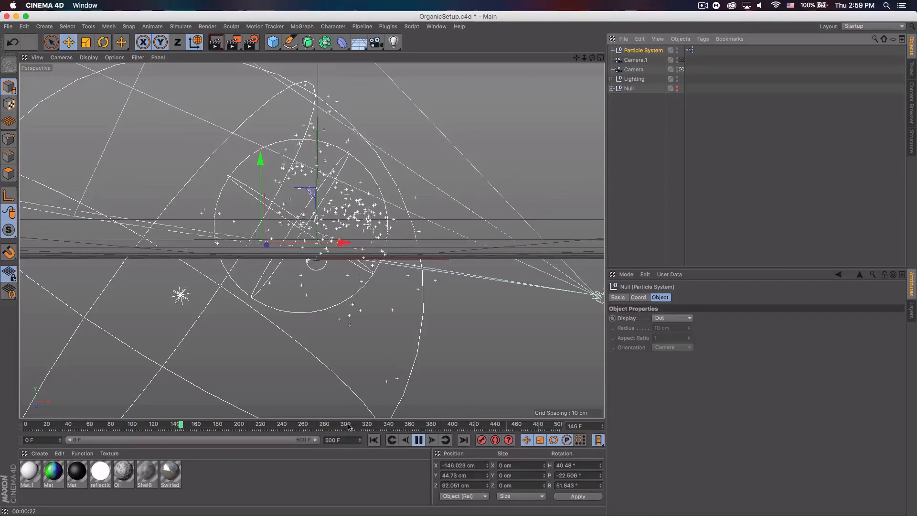
pyautogui.click(419, 440)
pyautogui.click(682, 70)
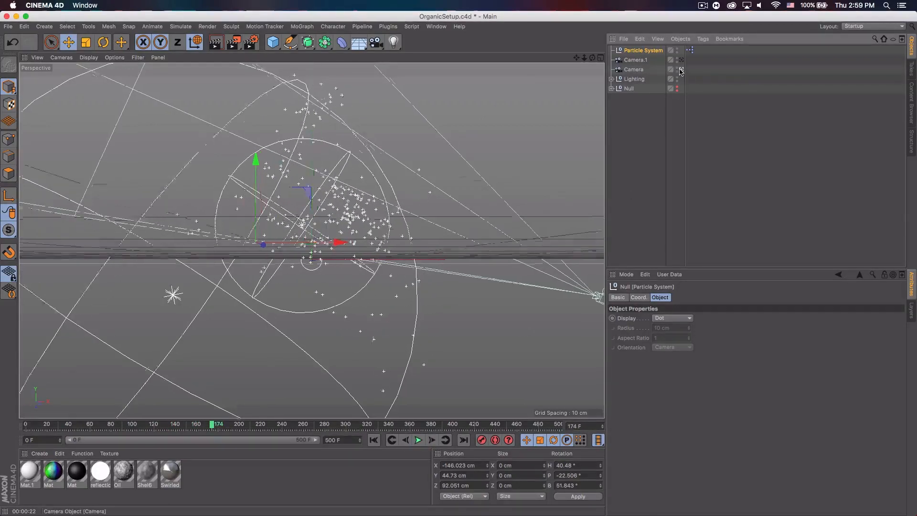
pyautogui.click(681, 69)
pyautogui.moveTo(592, 57); pyautogui.dragTo(523, 55)
pyautogui.scroll(10, 247, 264)
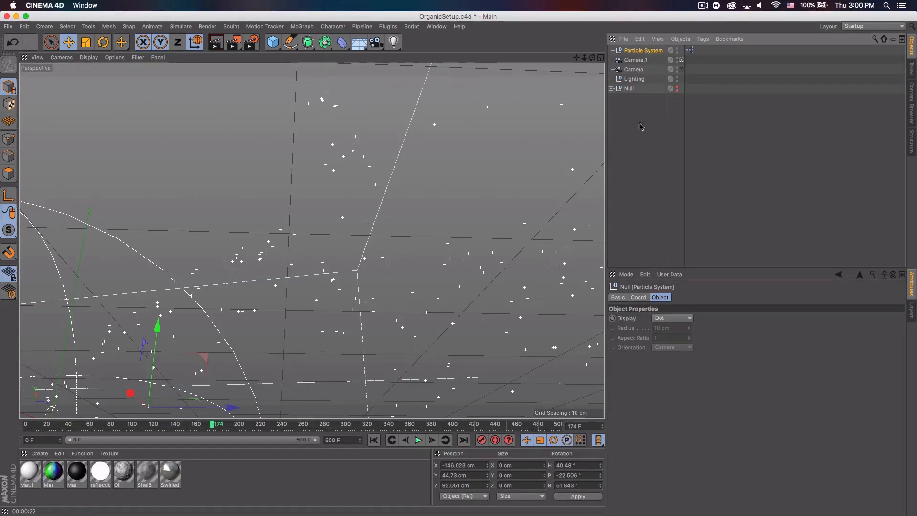
# Add a MoGraph Tracer object to the scene with no other object selected
pyautogui.click(649, 133)
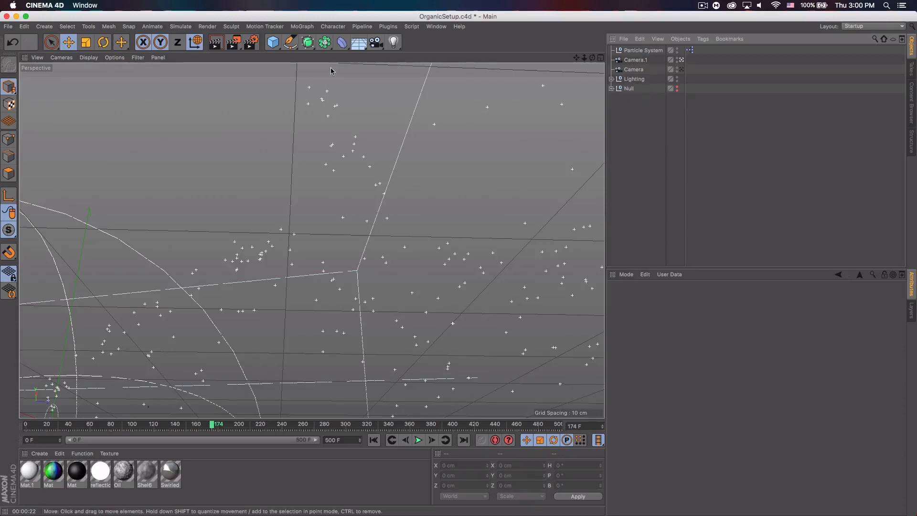
pyautogui.click(303, 27)
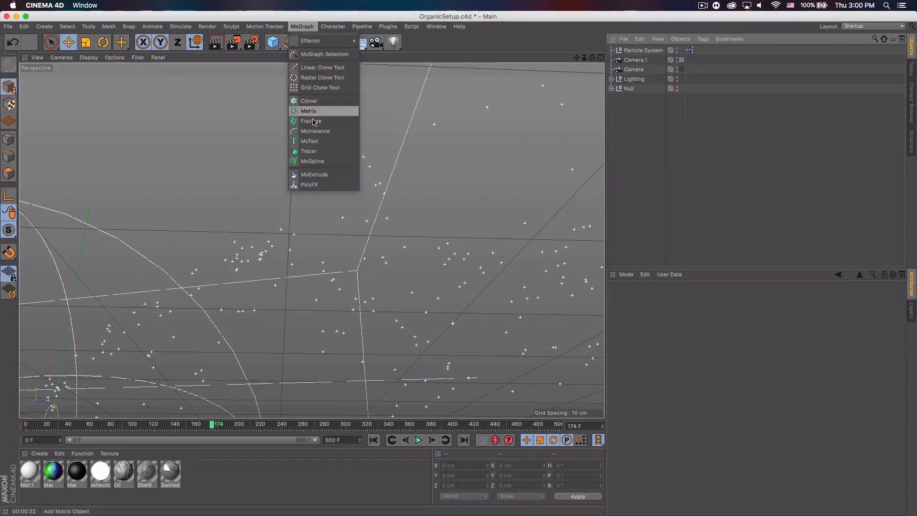
pyautogui.click(317, 151)
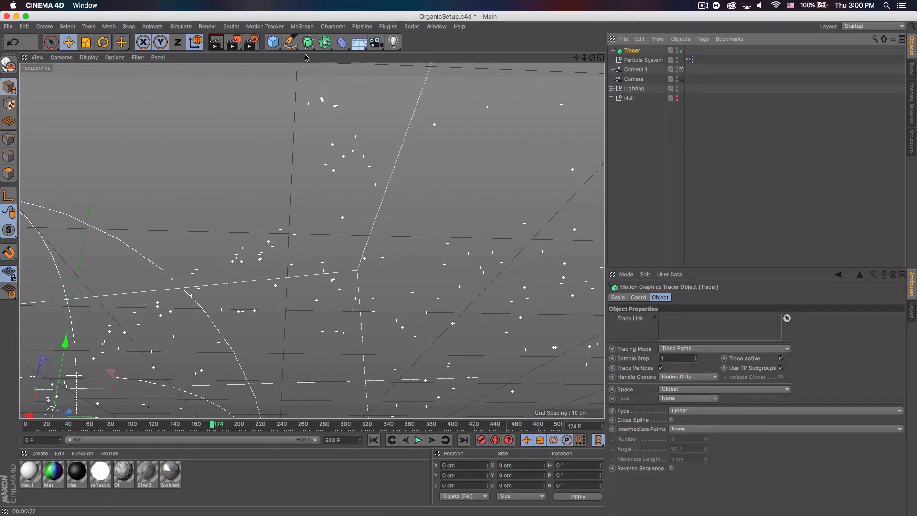
# Link the All particle group from the Thinking Particles settings to the Tracer's Trace Link
pyautogui.click(183, 30)
pyautogui.moveTo(200, 74)
pyautogui.click(262, 87)
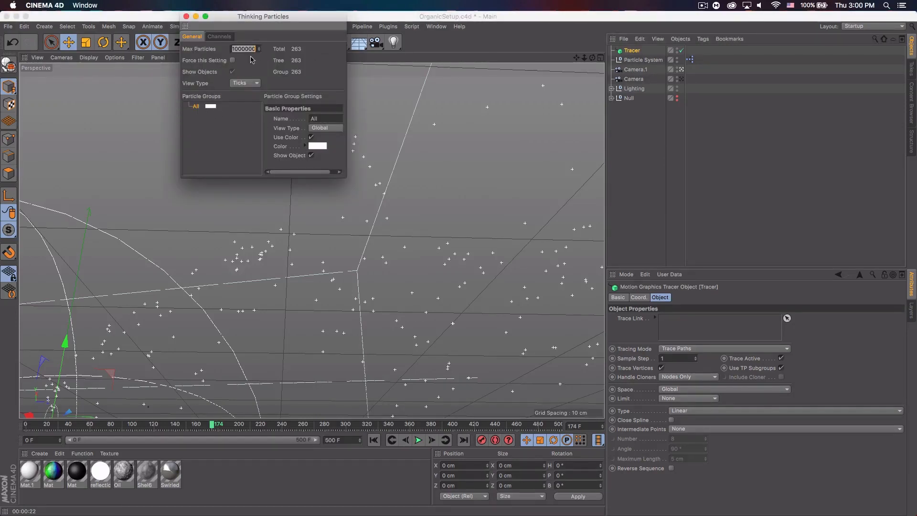
pyautogui.moveTo(201, 106)
pyautogui.mouseDown()
pyautogui.moveTo(440, 227)
pyautogui.moveTo(683, 332)
pyautogui.moveTo(236, 139)
pyautogui.moveTo(414, 223)
pyautogui.moveTo(688, 327)
pyautogui.mouseUp()
pyautogui.click(186, 17)
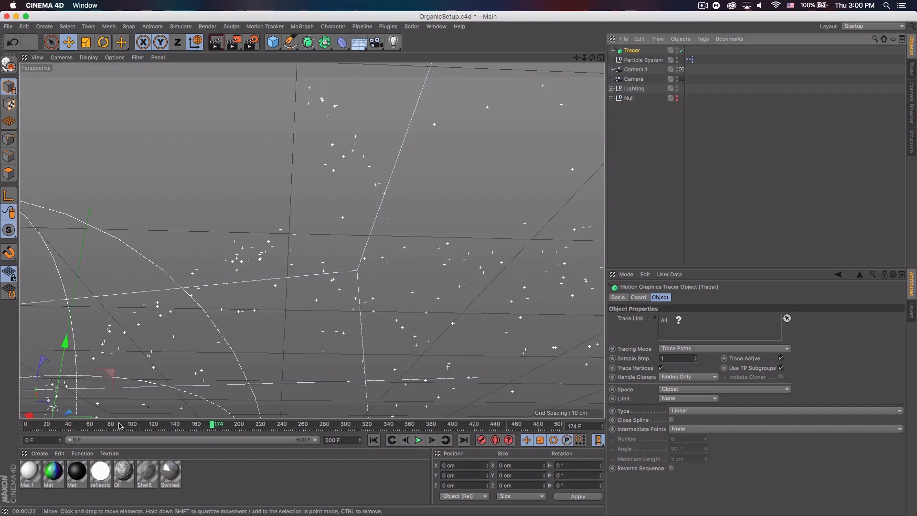
# Play the animation from frame 0 to about frame 247 to check the traced particle paths
pyautogui.moveTo(52, 425); pyautogui.dragTo(2, 423)
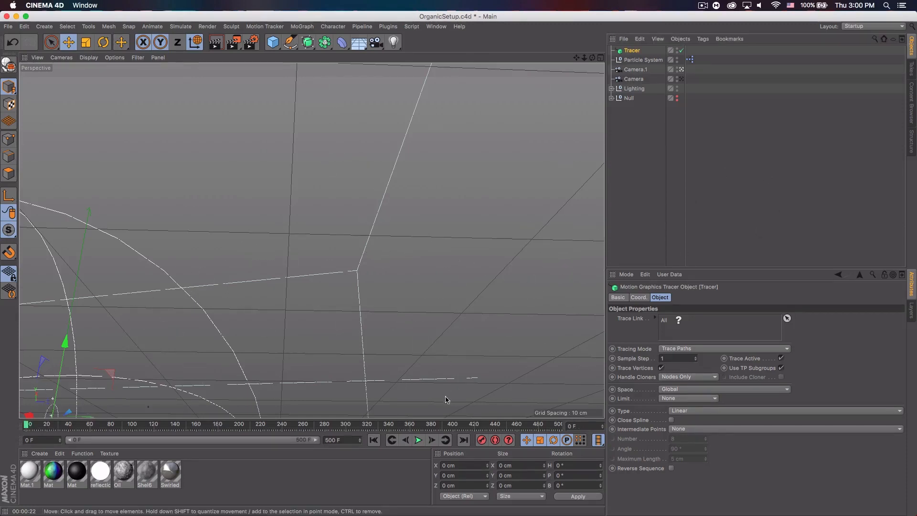
pyautogui.click(418, 439)
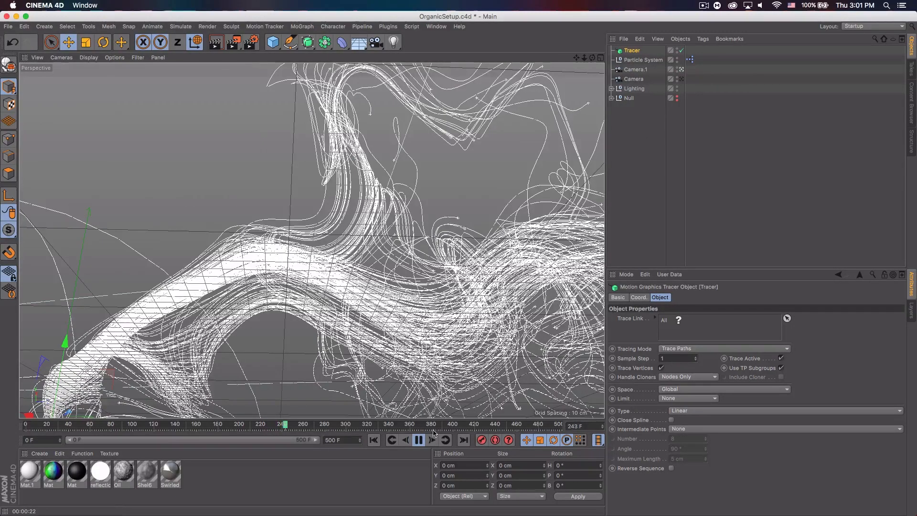
pyautogui.click(419, 439)
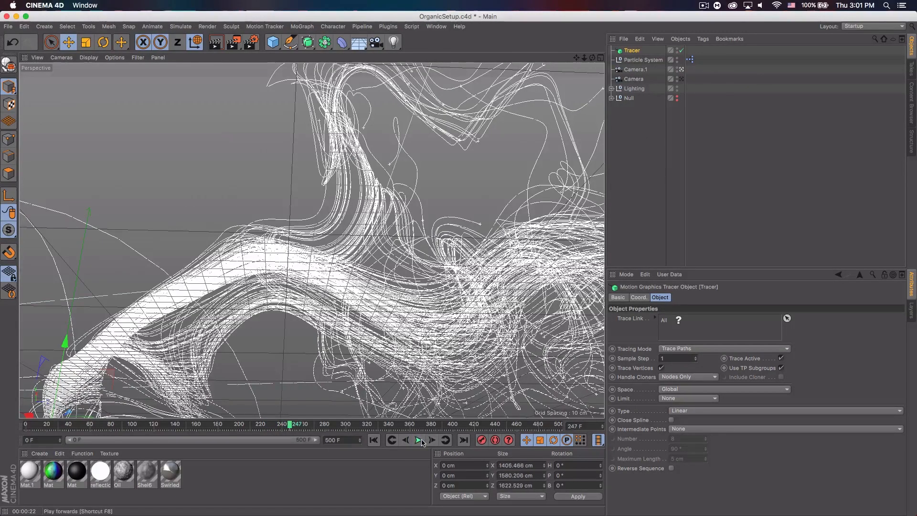
# Examine the PStorm node's emitter parameters in the Particle System's XPresso setup and close the editor
pyautogui.click(651, 61)
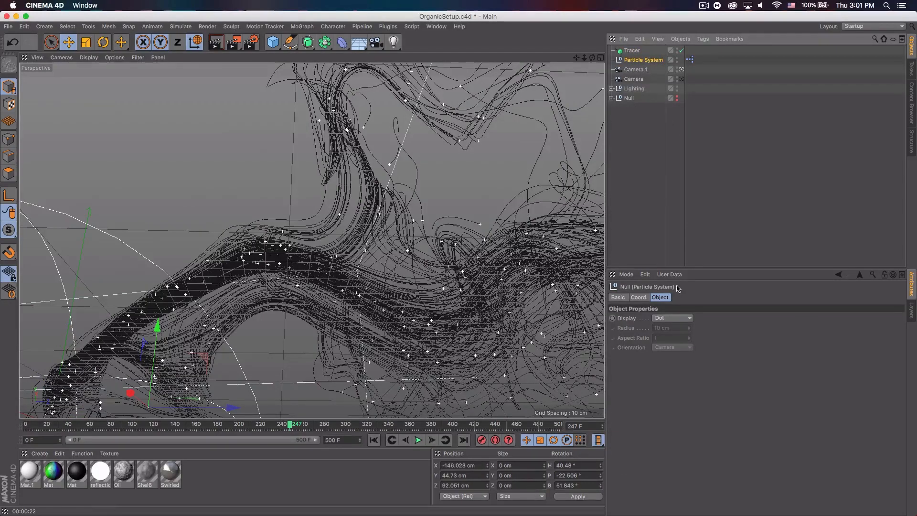
pyautogui.click(690, 60)
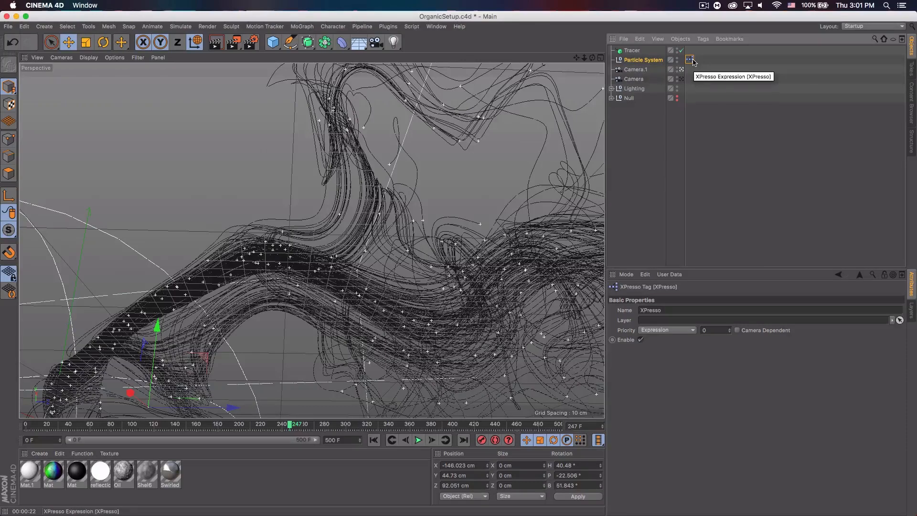
pyautogui.doubleClick(695, 61)
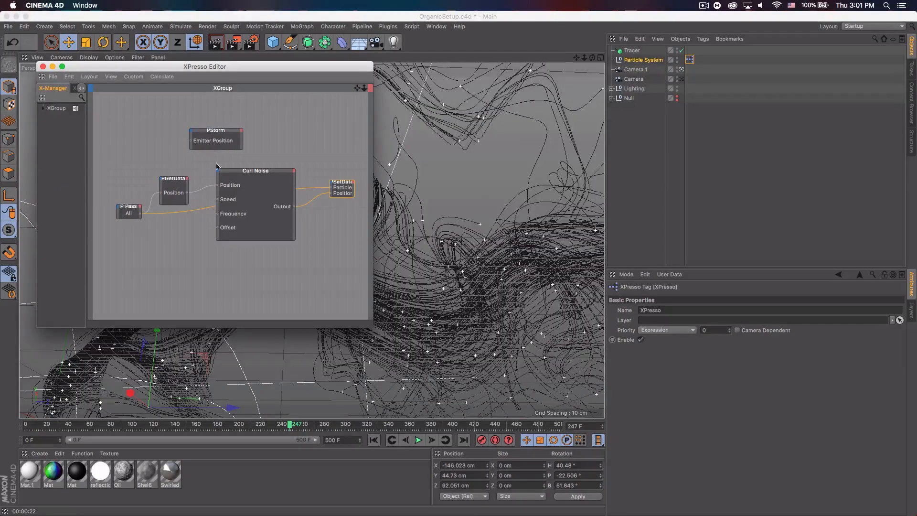
pyautogui.click(227, 137)
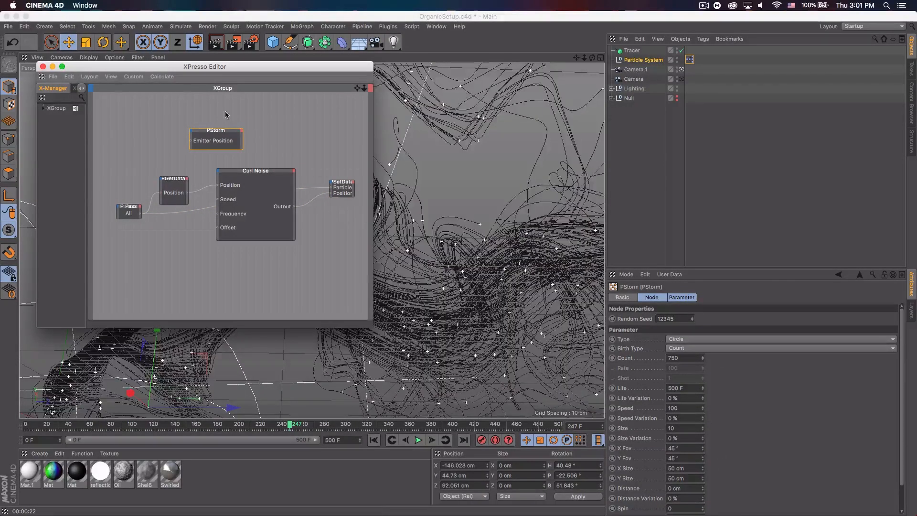
pyautogui.click(52, 67)
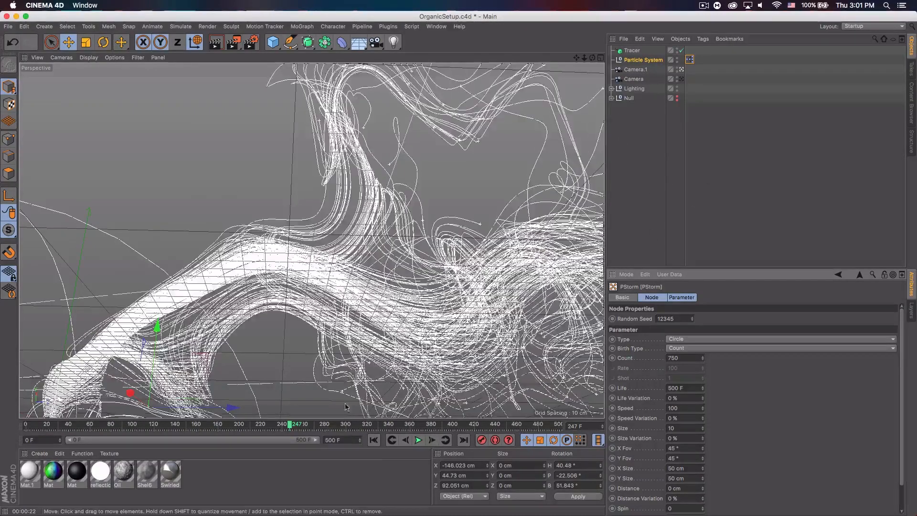
# Play the simulation on to frame 341, test-render the traced splines in the viewport and clear the selection
pyautogui.click(419, 440)
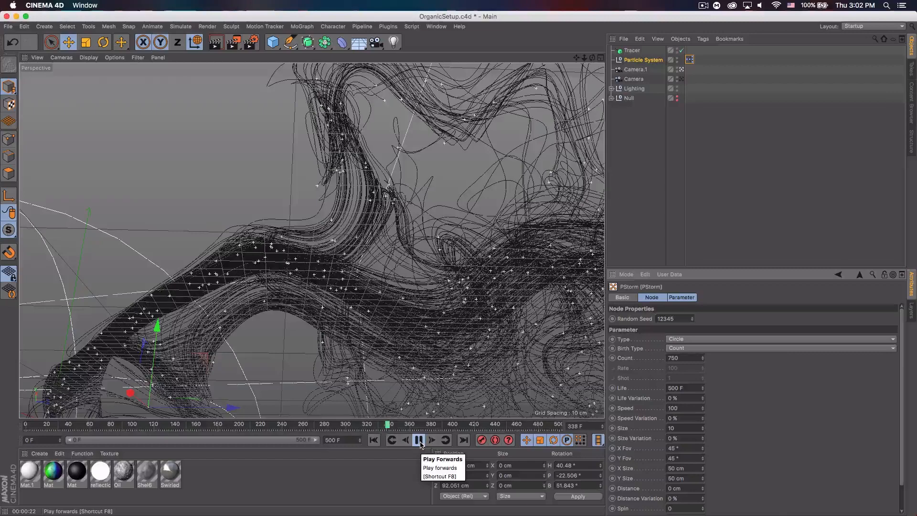
pyautogui.click(419, 440)
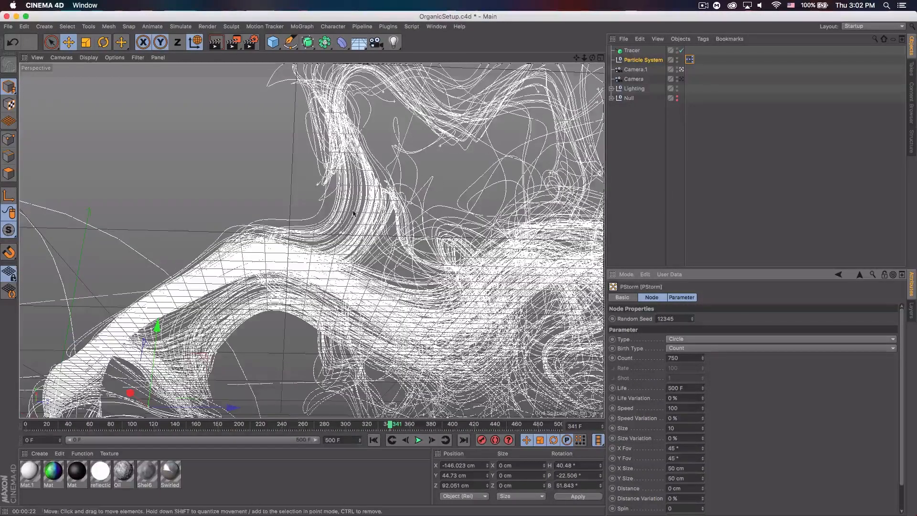
pyautogui.hotkey('ctrl', 'r')
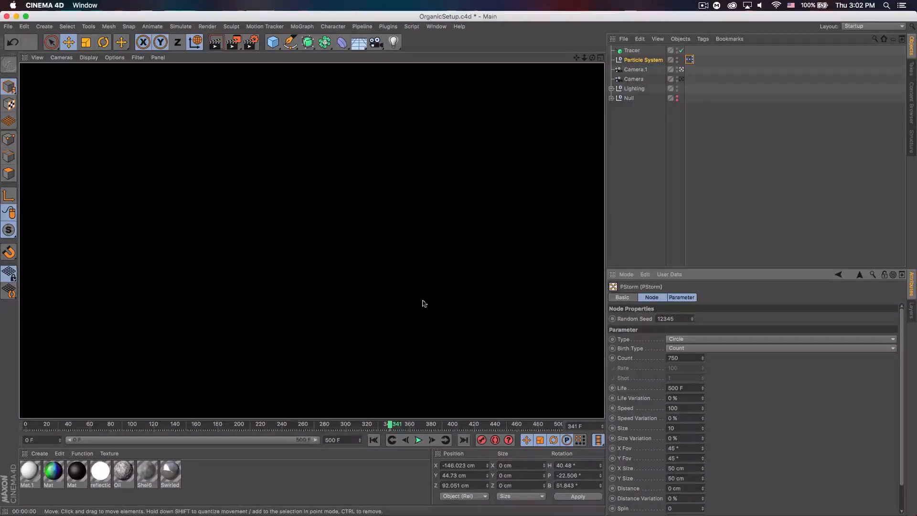
pyautogui.click(651, 172)
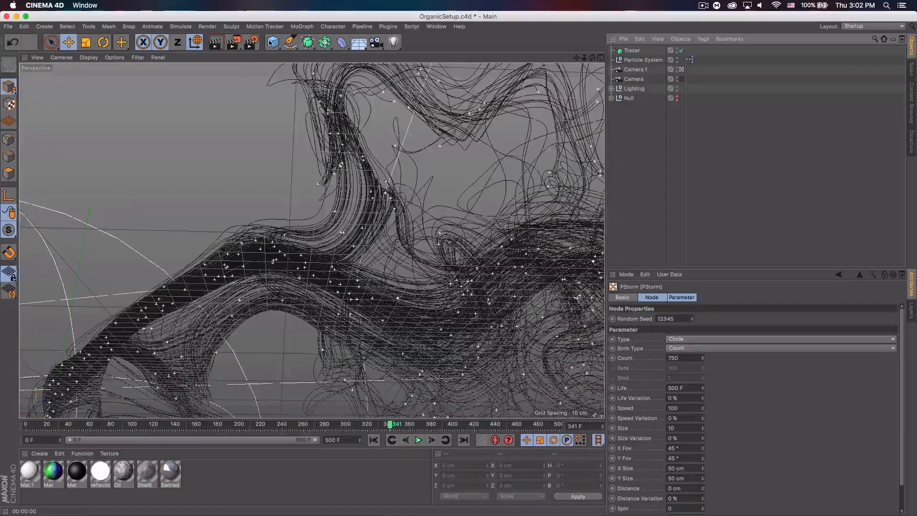
# Add a Sweep object and a Circle spline to the scene
pyautogui.click(308, 42)
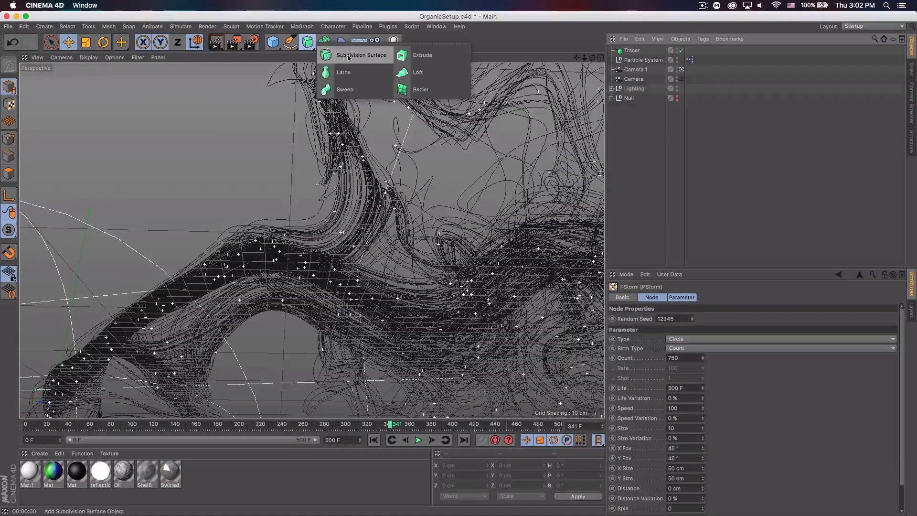
pyautogui.click(343, 89)
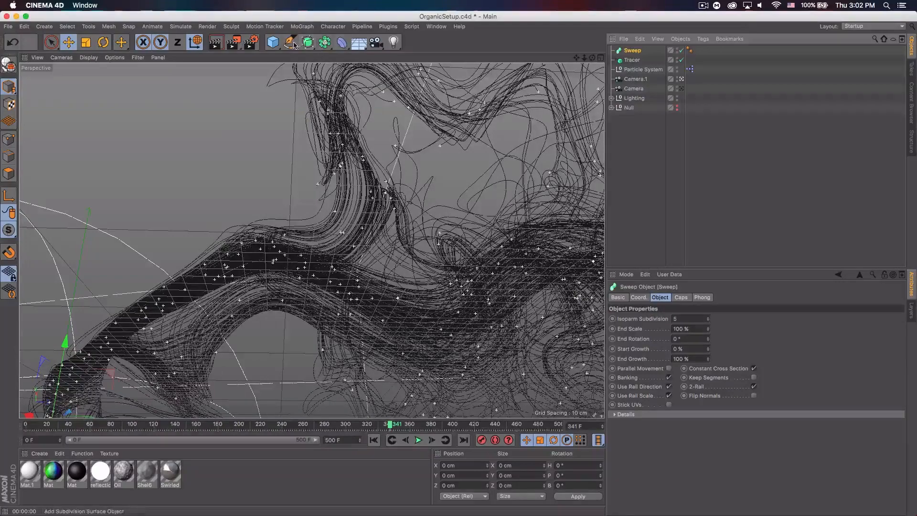
pyautogui.click(291, 42)
pyautogui.click(390, 72)
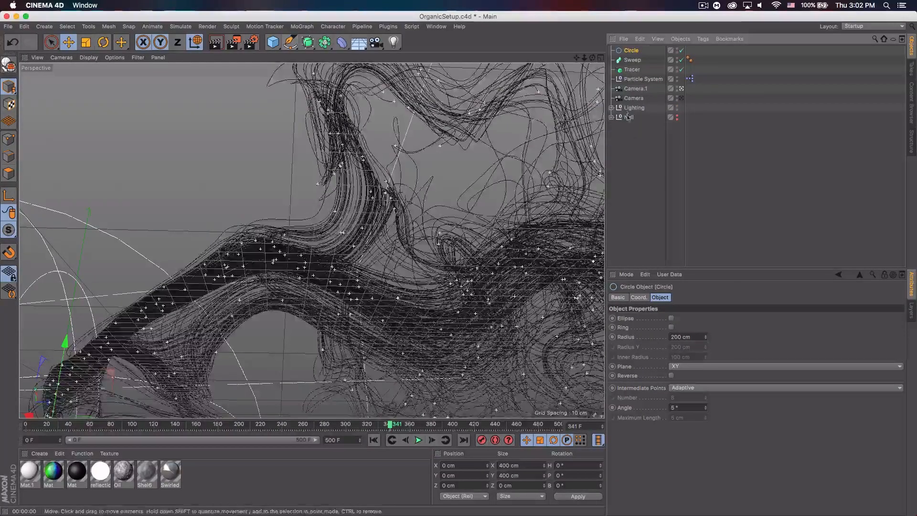
# Set the Circle spline's radius to 2 cm and nest the Circle and the Tracer under the Sweep
pyautogui.click(691, 337)
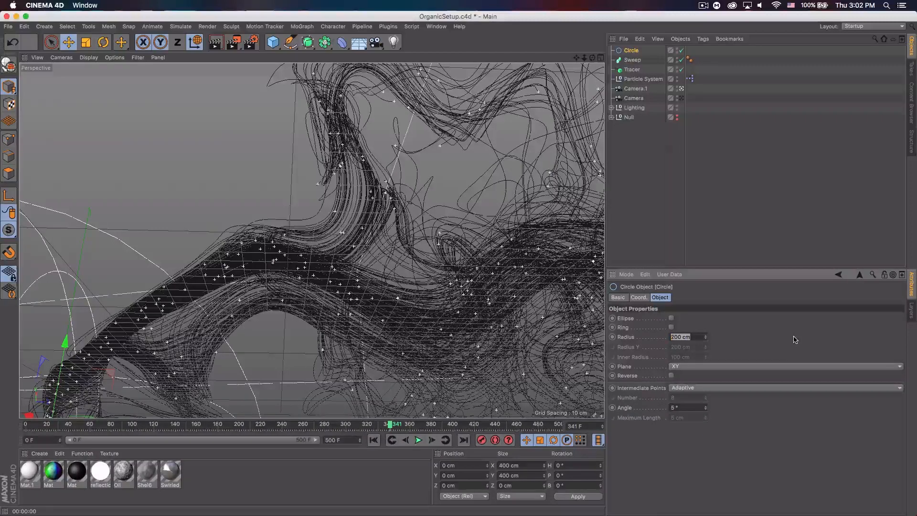
pyautogui.write('2')
pyautogui.press('Return')
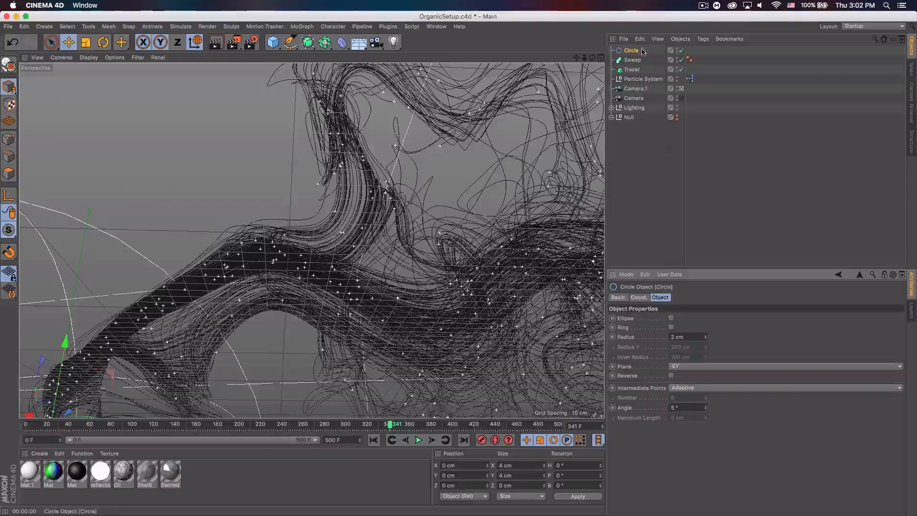
pyautogui.moveTo(631, 58); pyautogui.dragTo(645, 71)
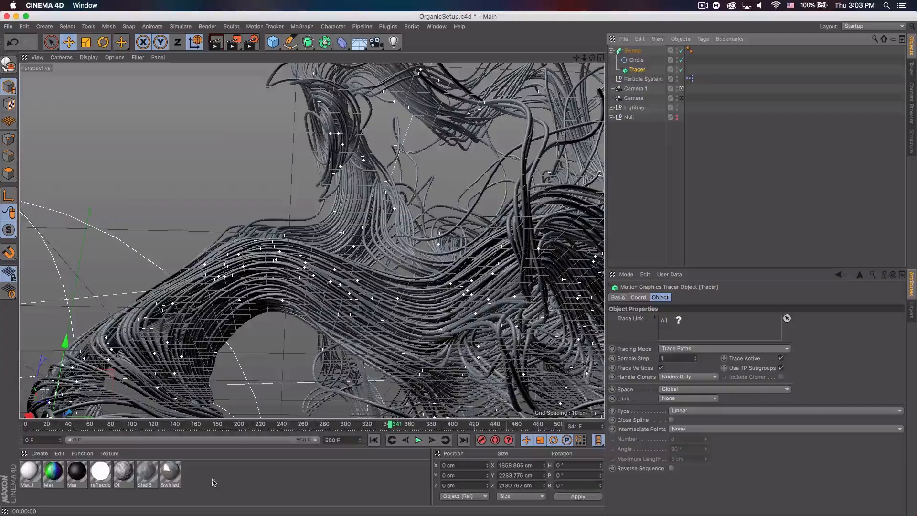
# Create a new material with its color value lowered to 10% and apply it to the Sweep
pyautogui.doubleClick(224, 475)
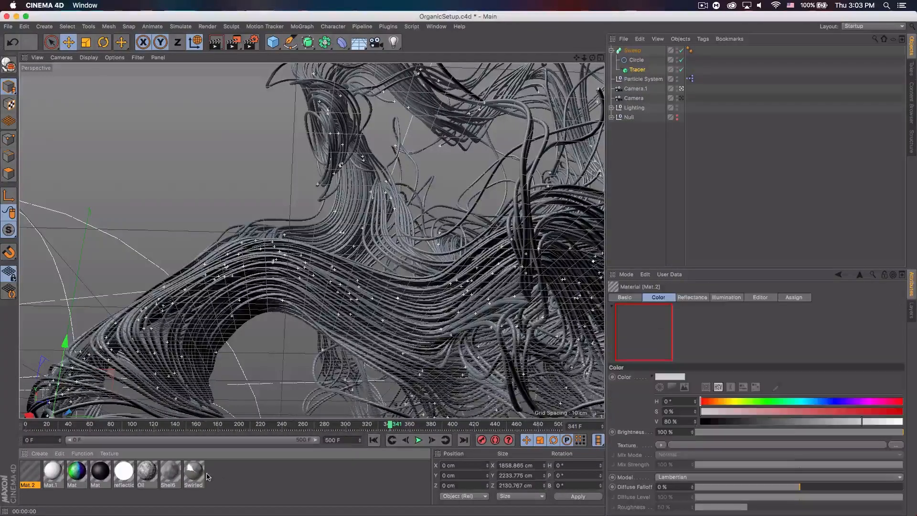
pyautogui.doubleClick(29, 471)
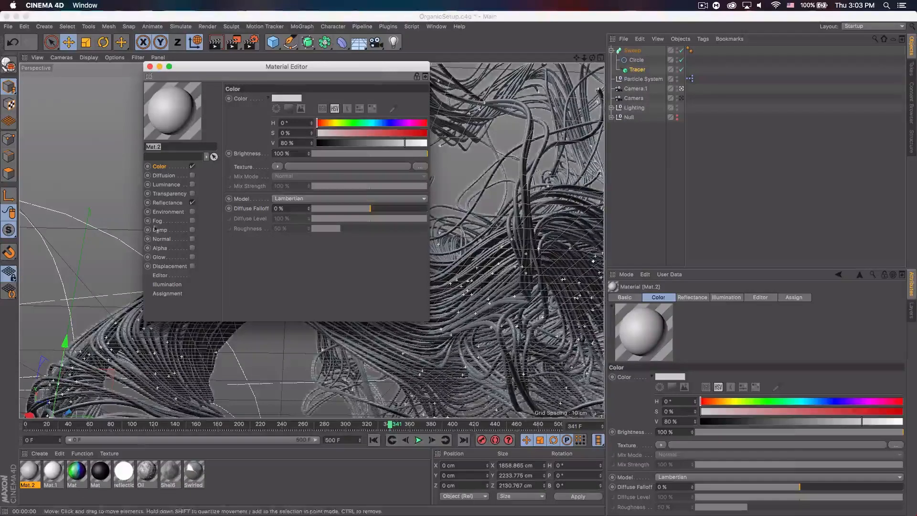
pyautogui.click(322, 143)
pyautogui.moveTo(323, 143); pyautogui.dragTo(327, 144)
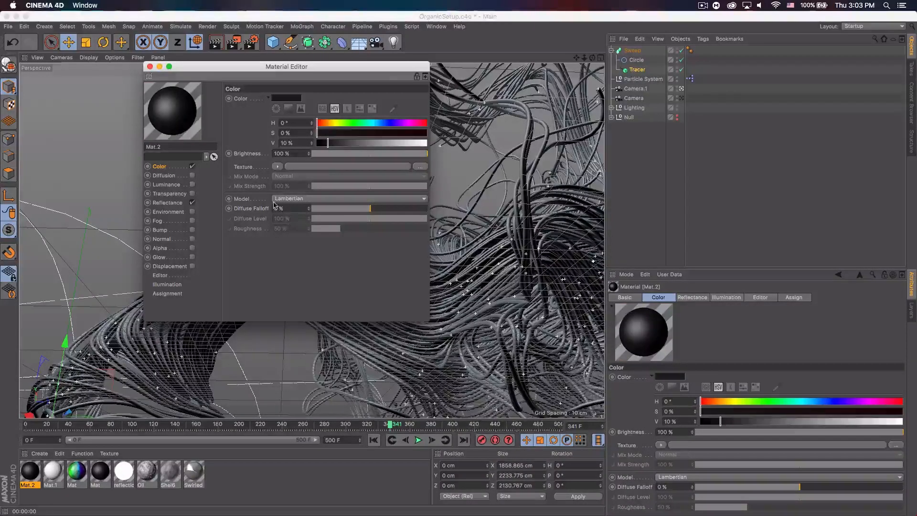
pyautogui.click(150, 67)
pyautogui.moveTo(30, 471); pyautogui.dragTo(632, 52)
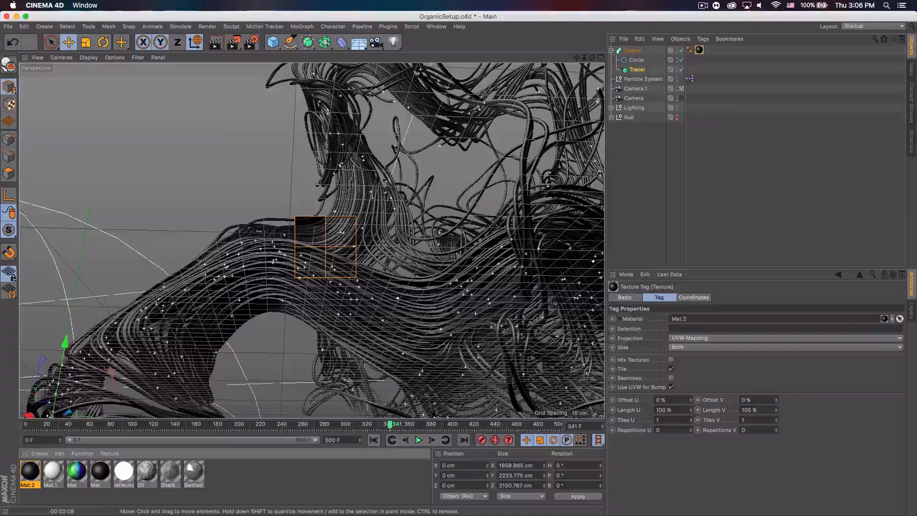
# Switch to Finder and preview the finished renders from Organic0254.png to OrganicA0435.png, coming back to OrganicA0256.png
pyautogui.press('super+Tab')
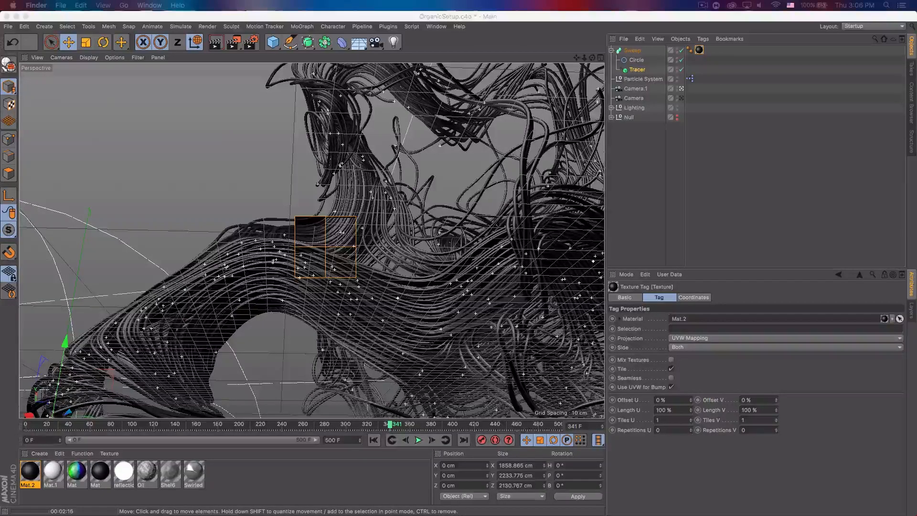
pyautogui.press('space')
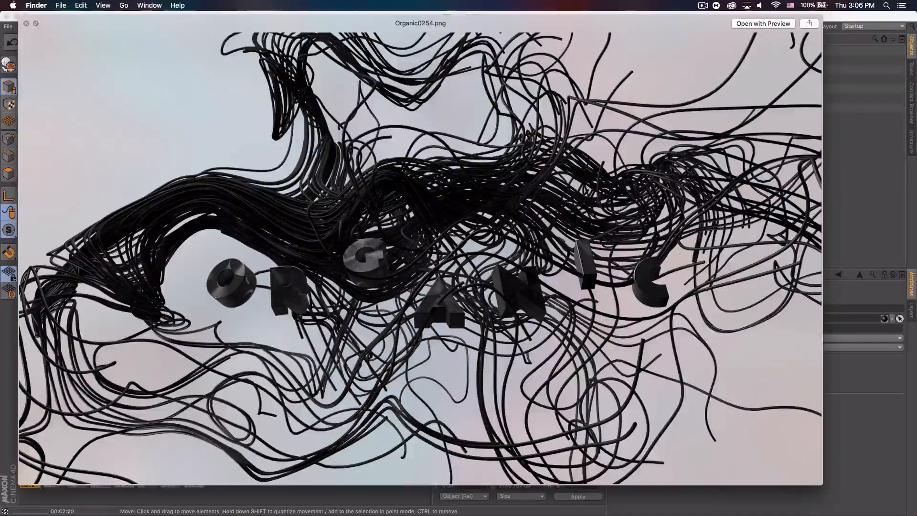
pyautogui.press('Down')
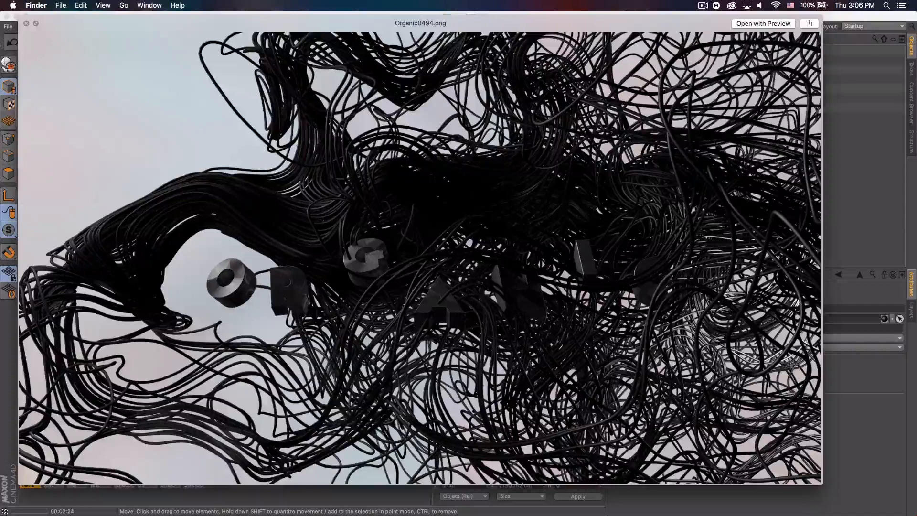
pyautogui.press('Down')
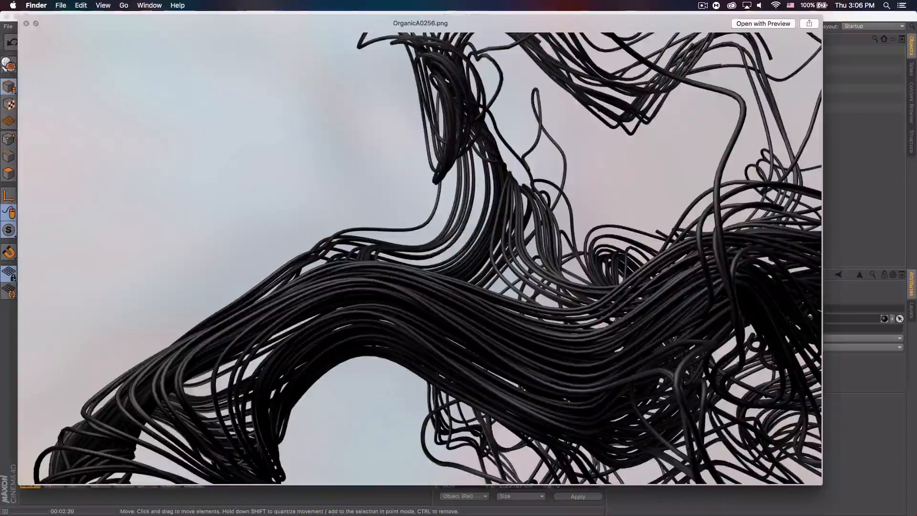
pyautogui.press('Down')
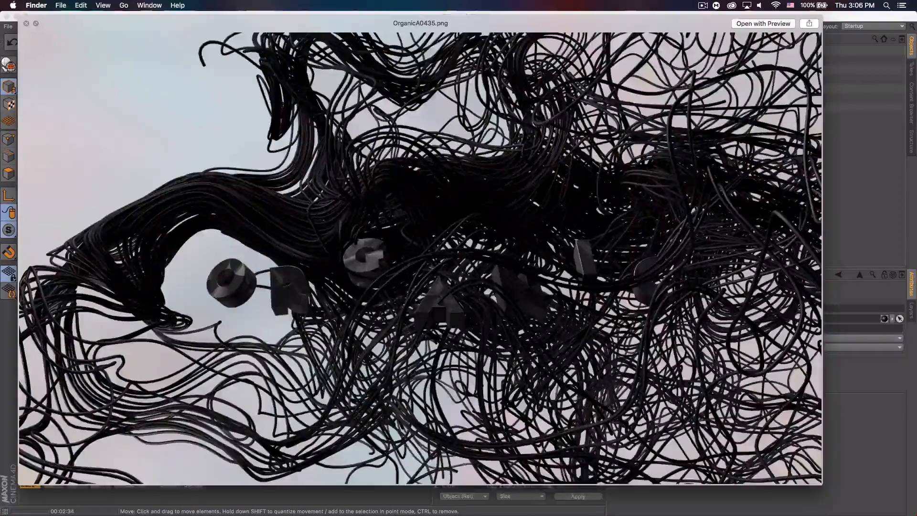
pyautogui.press('Up')
pyautogui.press('Down')
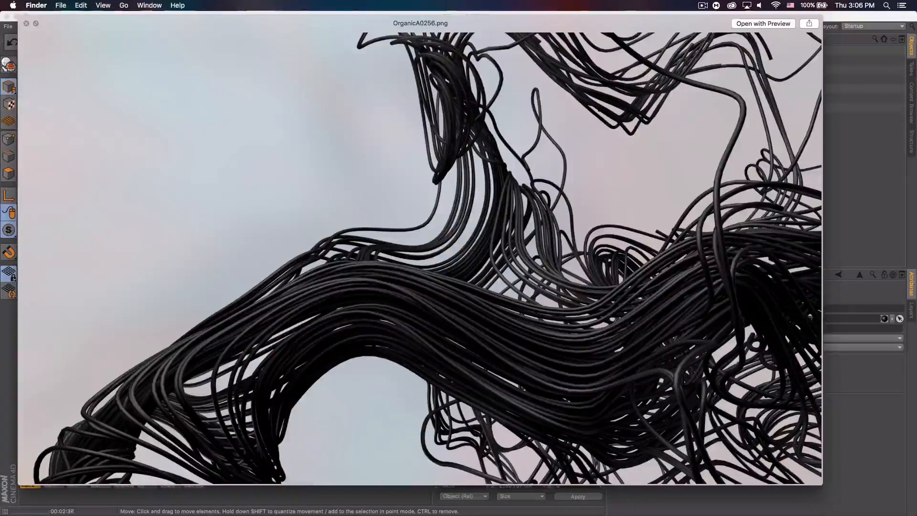
pyautogui.moveTo(471, 28)
pyautogui.mouseDown()
pyautogui.moveTo(470, 425)
pyautogui.moveTo(510, 132)
pyautogui.moveTo(481, 42)
pyautogui.moveTo(438, 478)
pyautogui.moveTo(426, 514)
pyautogui.moveTo(414, 515)
pyautogui.moveTo(468, 27)
pyautogui.moveTo(470, 39)
pyautogui.mouseUp()
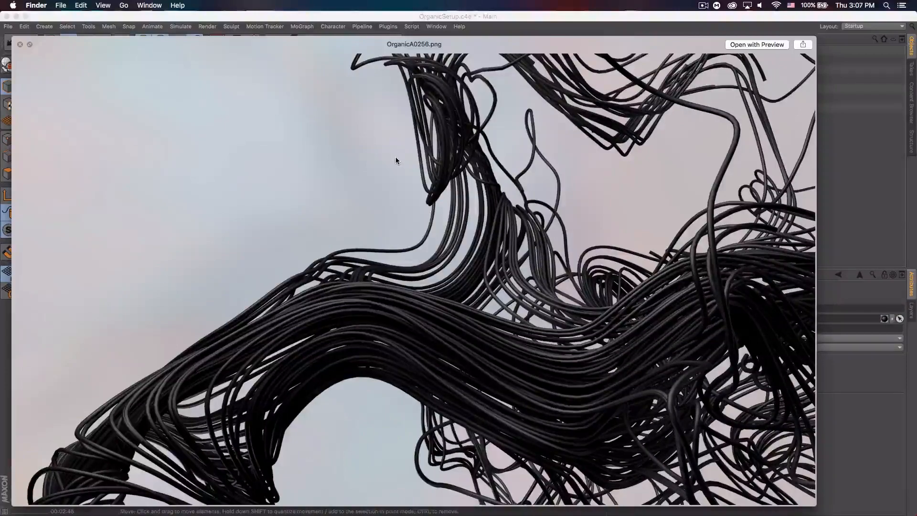
pyautogui.press('space')
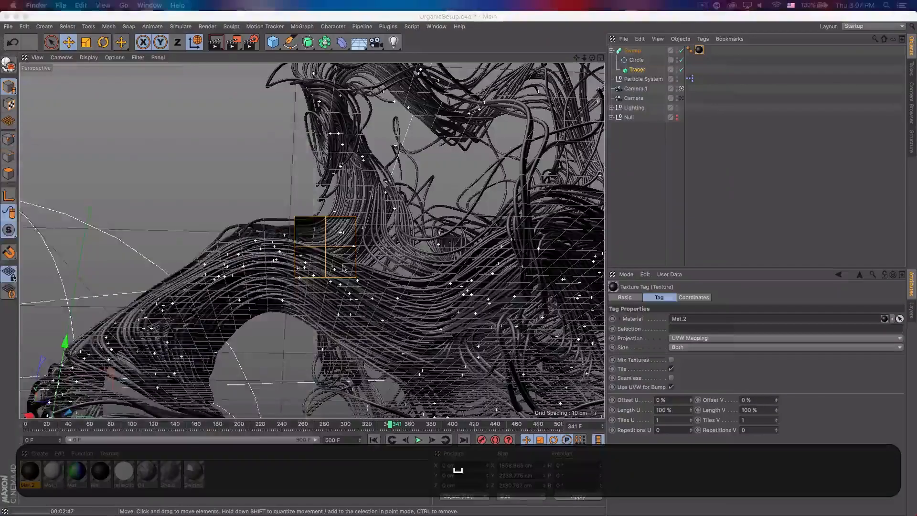
# Return to Cinema 4D and review the output and save options in the render settings, including PNG format and alpha channel
pyautogui.click(409, 259)
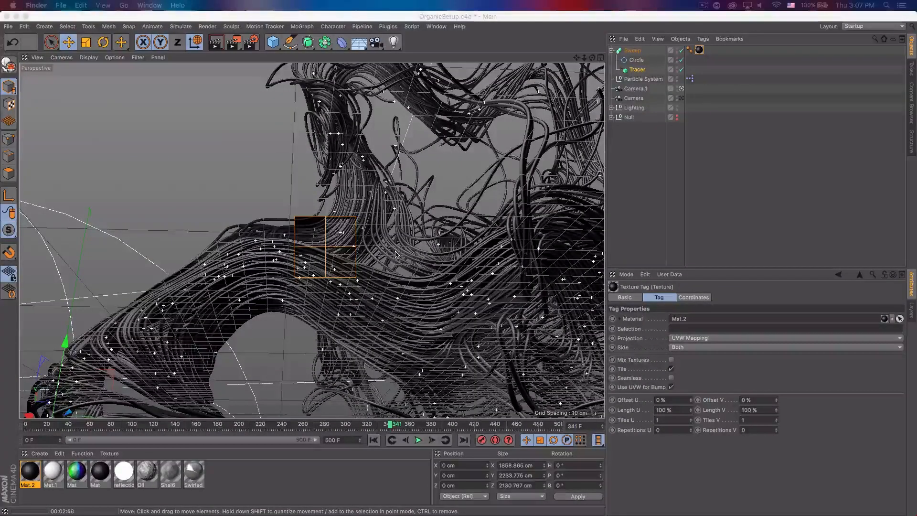
pyautogui.click(250, 42)
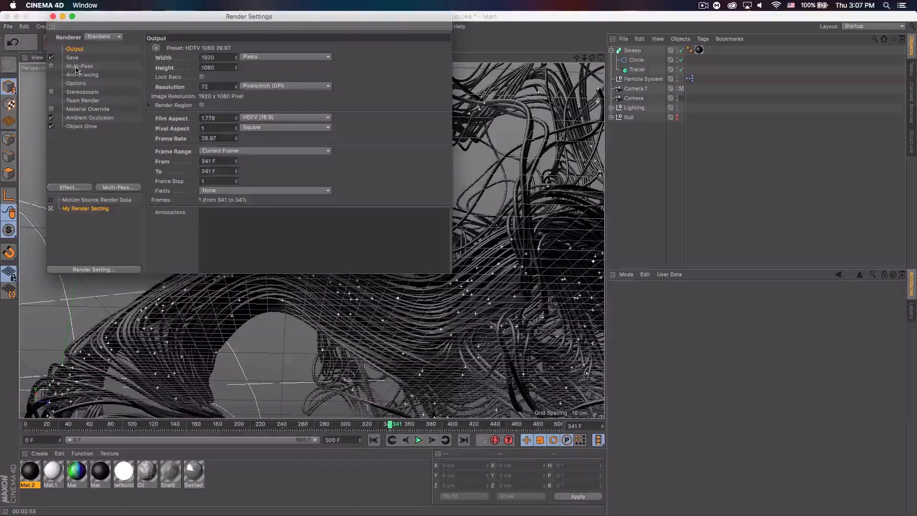
pyautogui.click(73, 58)
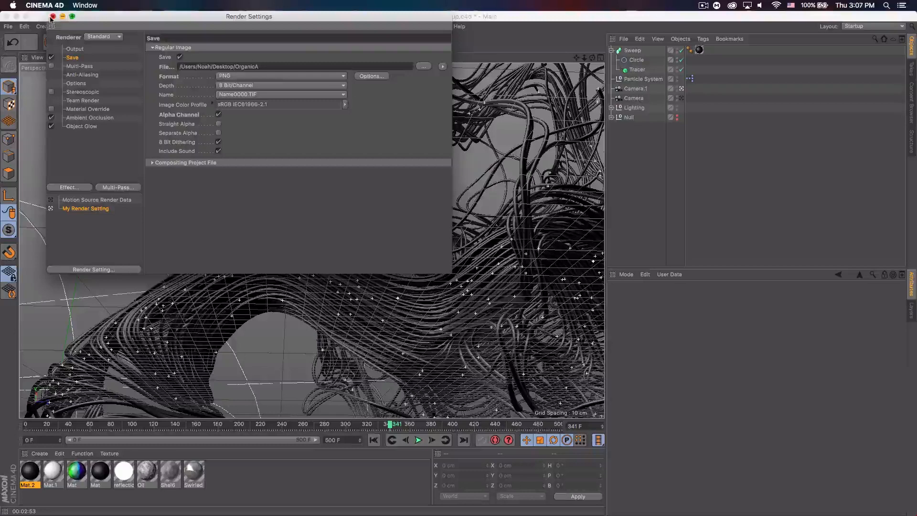
pyautogui.click(53, 17)
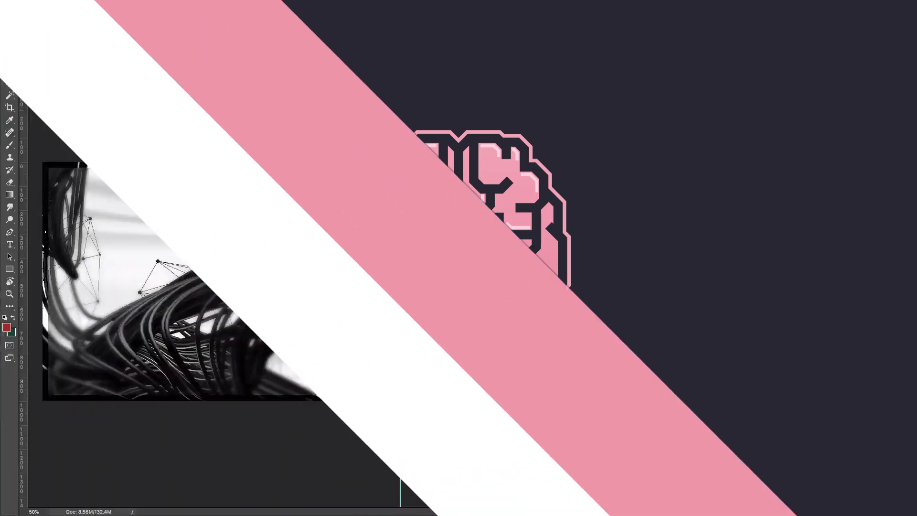
# In Photoshop, compare the BlackNWhite.psd banner with and without its border layers, and delete Layer 13 copy and Layer 13
pyautogui.press('super+h')
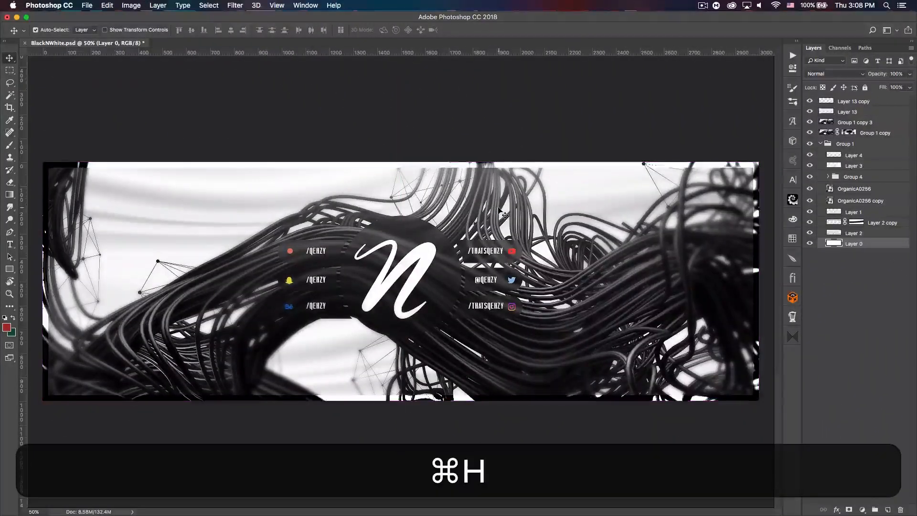
pyautogui.click(810, 101)
pyautogui.click(810, 111)
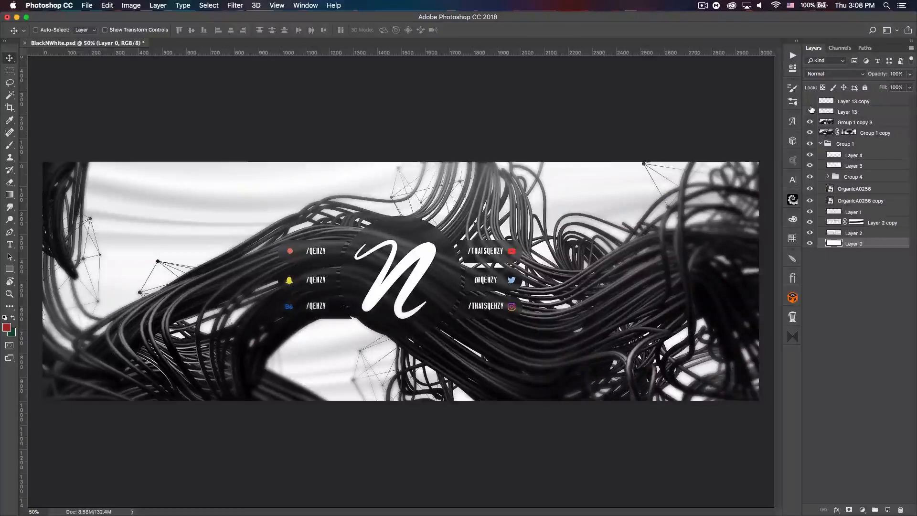
pyautogui.click(811, 111)
pyautogui.click(810, 101)
pyautogui.click(810, 101)
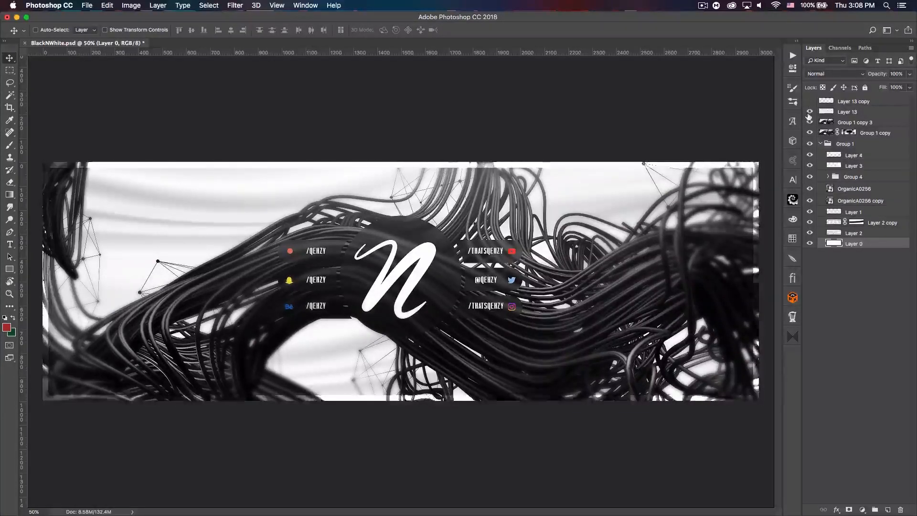
pyautogui.click(810, 111)
pyautogui.click(857, 101)
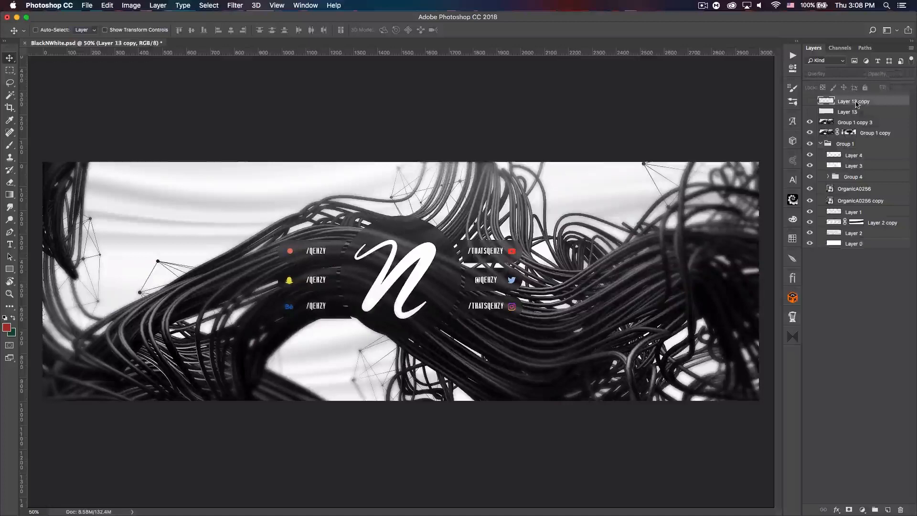
pyautogui.press('BackSpace')
pyautogui.press('BackSpace')
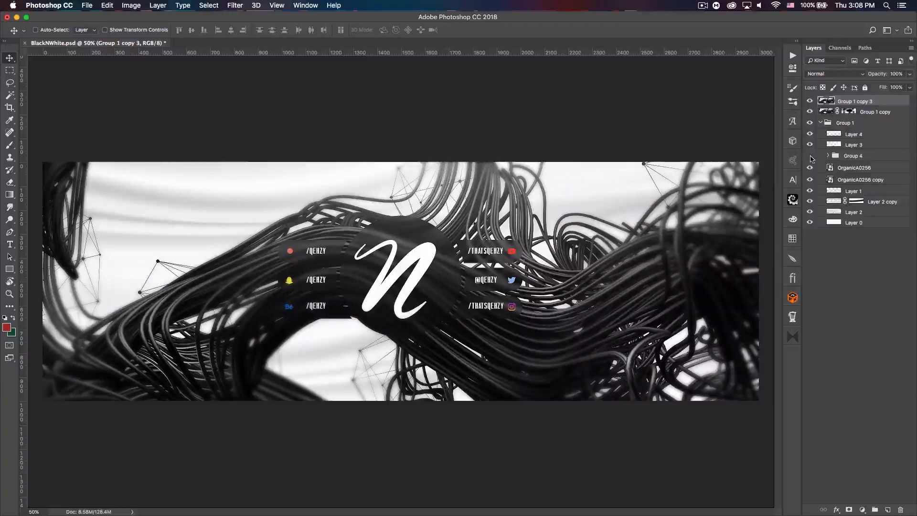
# Hide the Group 1 copy 3 and Group 1 copy layers, keep Group 4 shown and collapse Group 1
pyautogui.moveTo(811, 103); pyautogui.dragTo(809, 111)
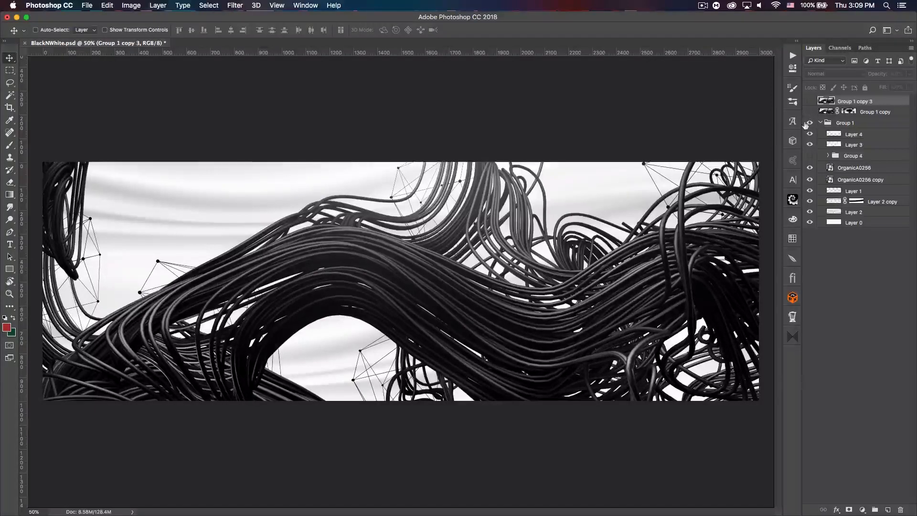
pyautogui.click(809, 155)
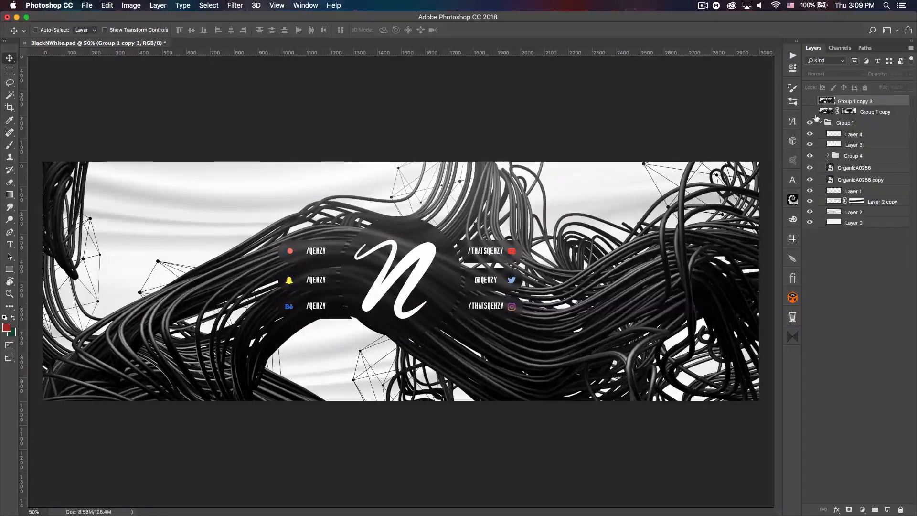
pyautogui.click(821, 123)
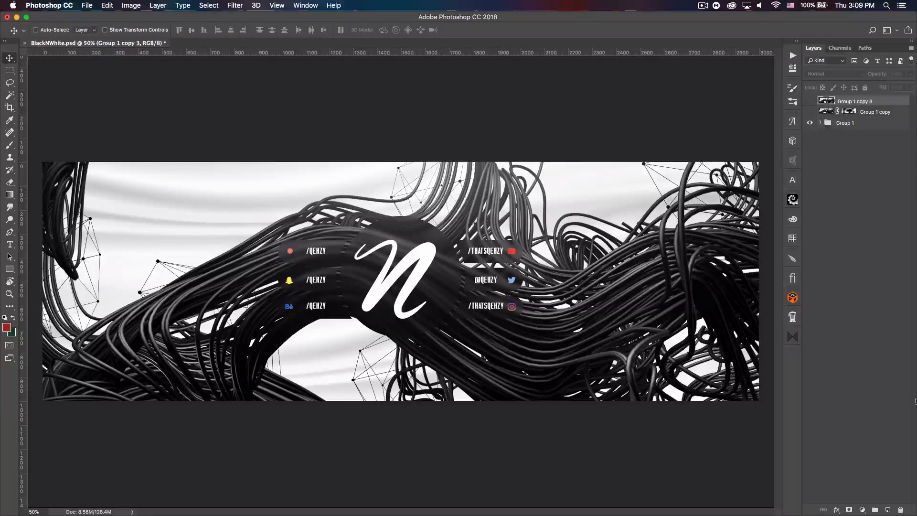
# Add a filled layer above Group 1, turn it white with Hue/Saturation lightness +100, and reset the default colors
pyautogui.click(860, 125)
pyautogui.click(883, 510)
pyautogui.press('super+BackSpace')
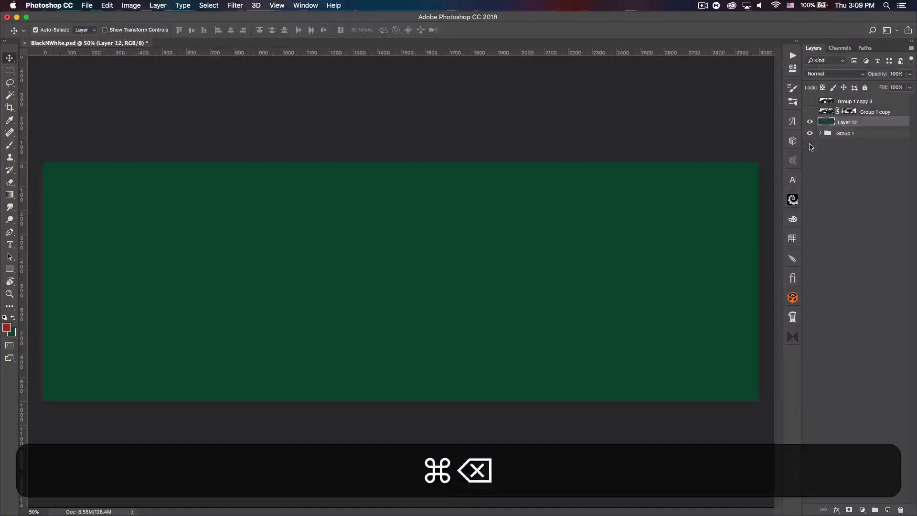
pyautogui.press('super+u')
pyautogui.moveTo(463, 174); pyautogui.dragTo(626, 170)
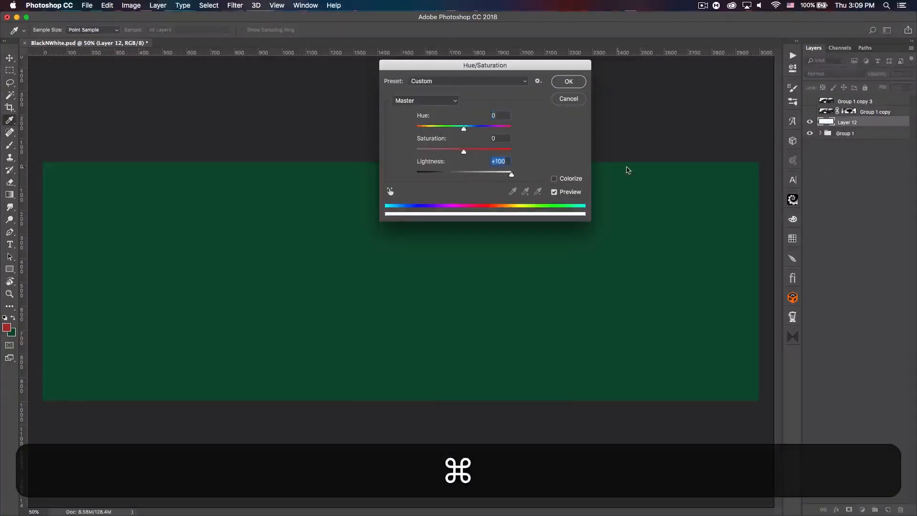
pyautogui.click(569, 82)
pyautogui.click(5, 317)
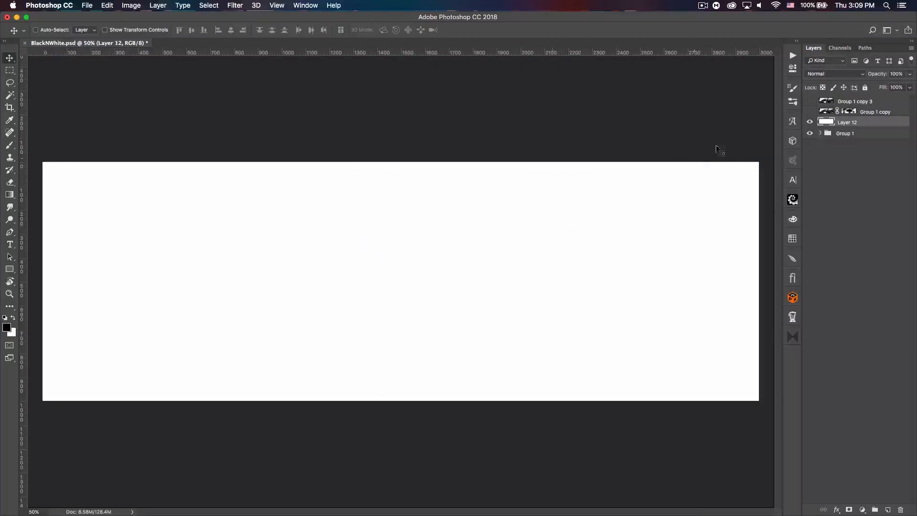
# Reorder the layers so the white Layer 12 sits above Group 1 copy 3 and Group 1 copy
pyautogui.click(874, 101)
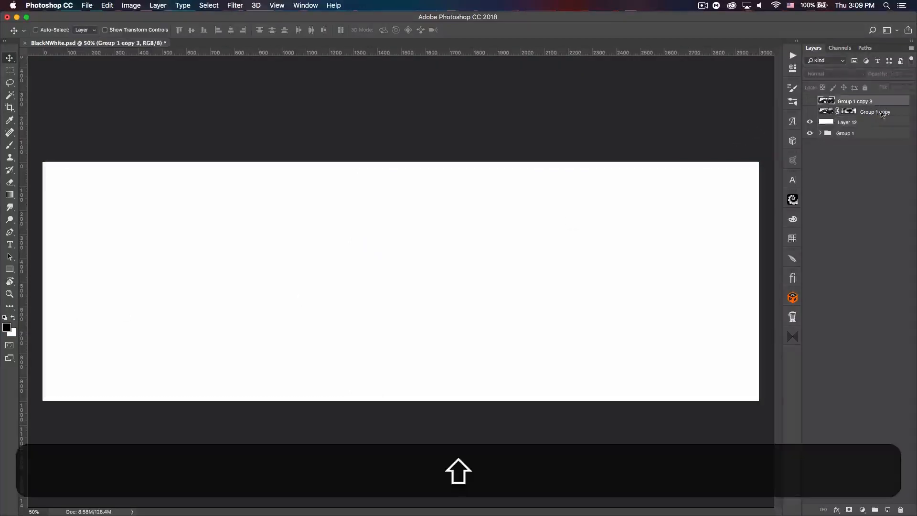
pyautogui.keyDown('shift'); pyautogui.click(878, 112); pyautogui.keyUp('shift')
pyautogui.moveTo(878, 112); pyautogui.dragTo(875, 122)
pyautogui.click(847, 102)
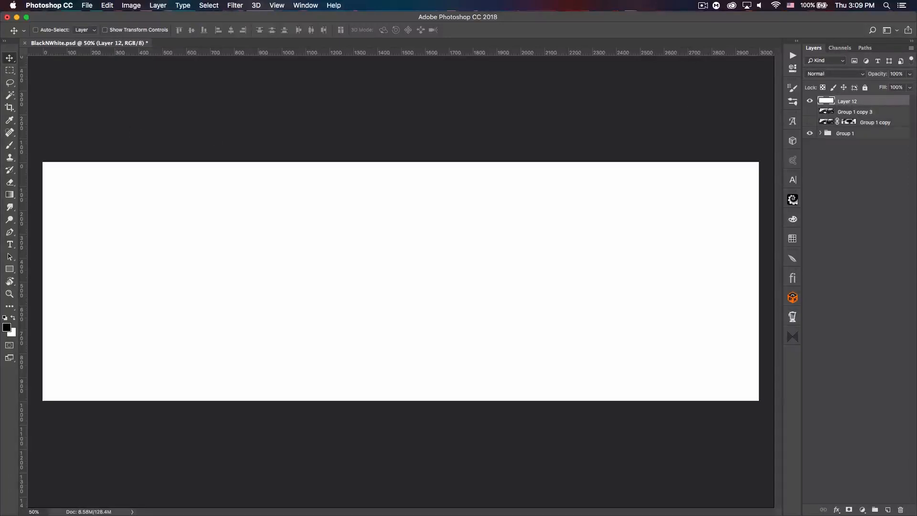
# Place the OrganicA0256 render above Layer 12 and scale it proportionally about its centre to about 37.8% to cover the banner width
pyautogui.moveTo(251, 219); pyautogui.dragTo(354, 266)
pyautogui.press('shift')
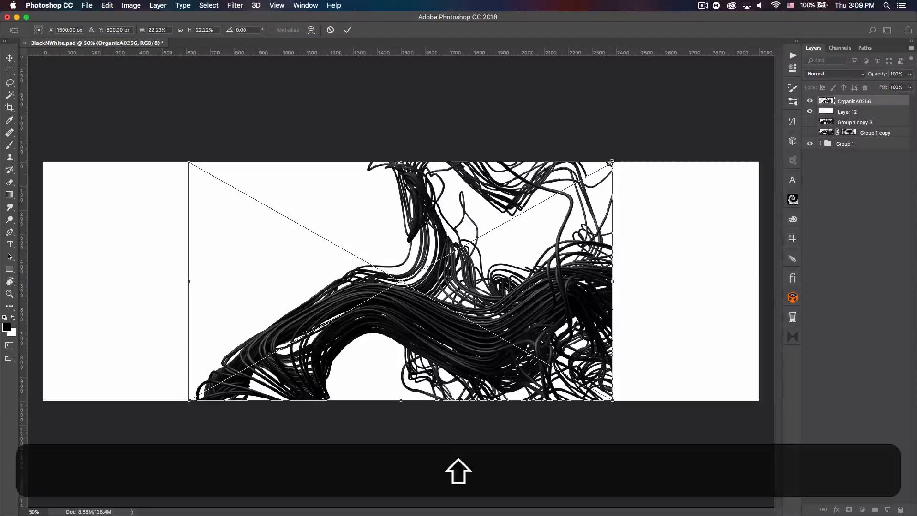
pyautogui.keyDown('alt'); pyautogui.keyDown('shift'); pyautogui.moveTo(611, 162); pyautogui.dragTo(776, 109); pyautogui.keyUp('shift'); pyautogui.keyUp('alt')
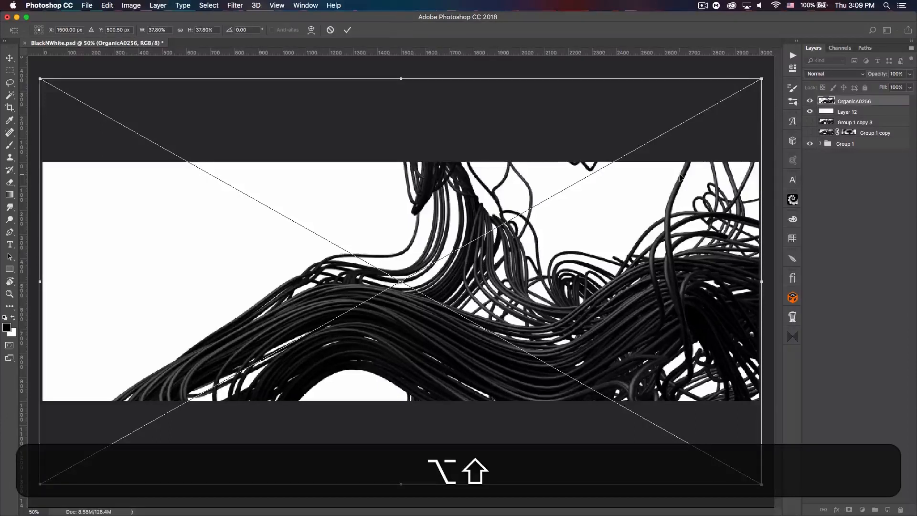
pyautogui.press('super+minus')
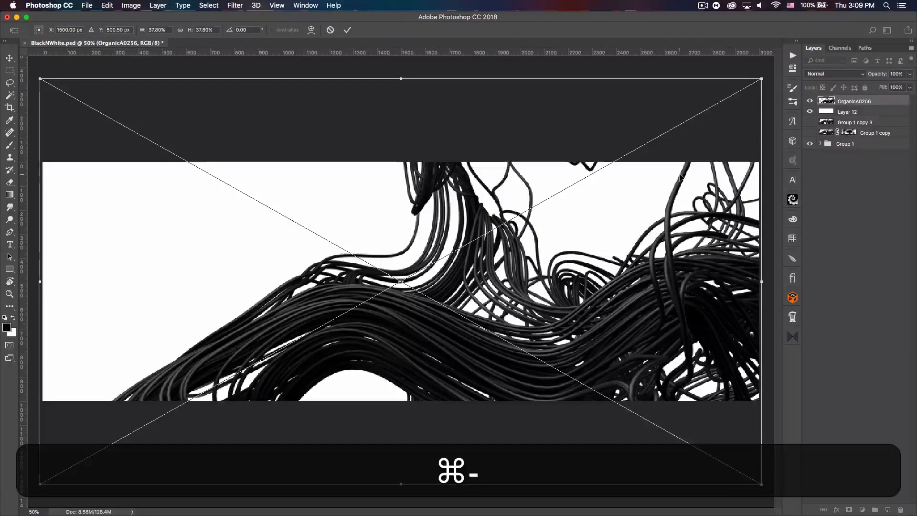
pyautogui.press('super+minus')
pyautogui.press('super+minus')
pyautogui.press('super+Return')
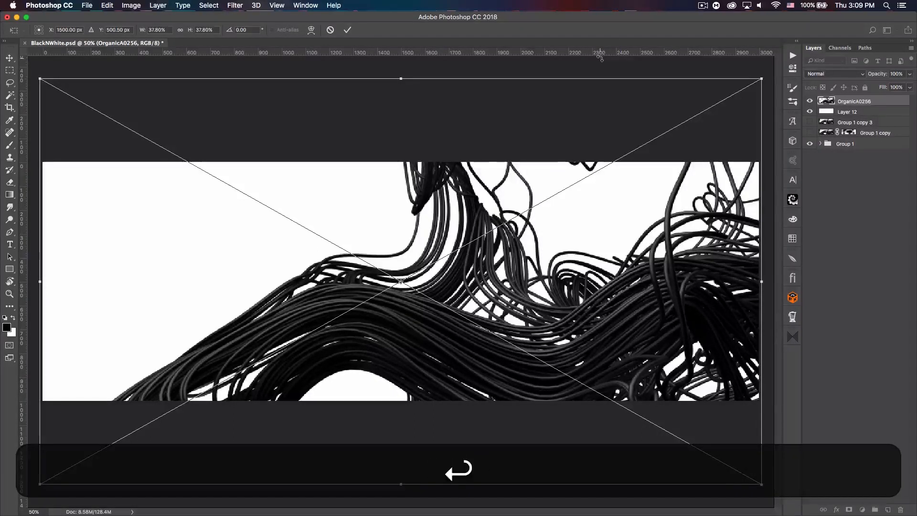
pyautogui.press('Return')
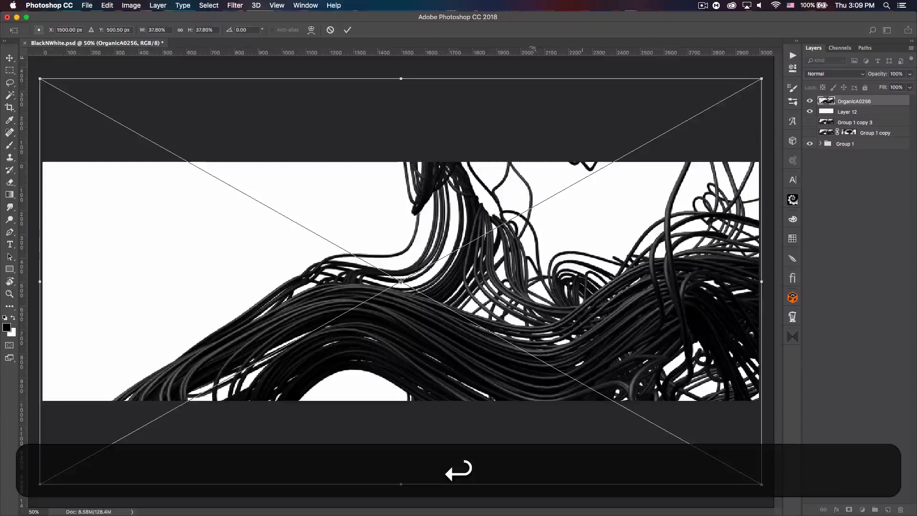
pyautogui.hotkey('shift', 'Return')
pyautogui.press('Return')
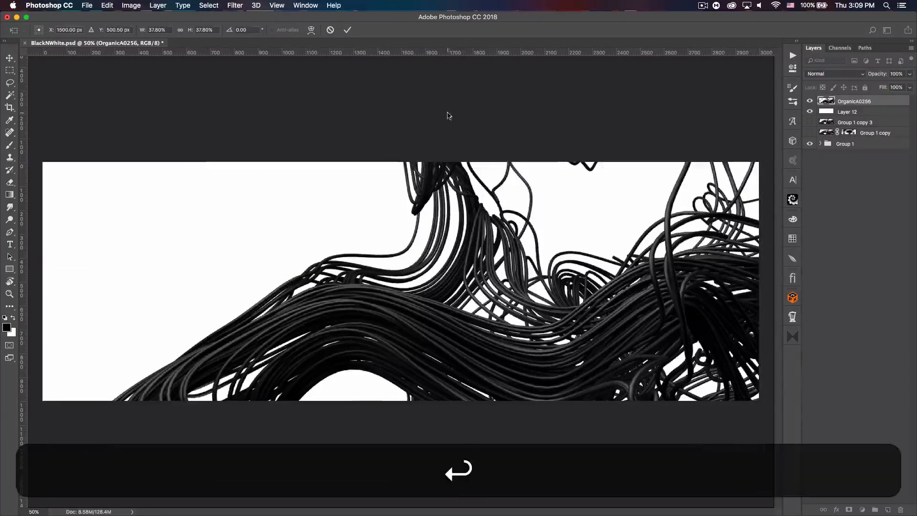
# Rotate the OrganicA0256 layer about 4° clockwise and scale it proportionally about its centre to about 39.6%
pyautogui.press('super+minus')
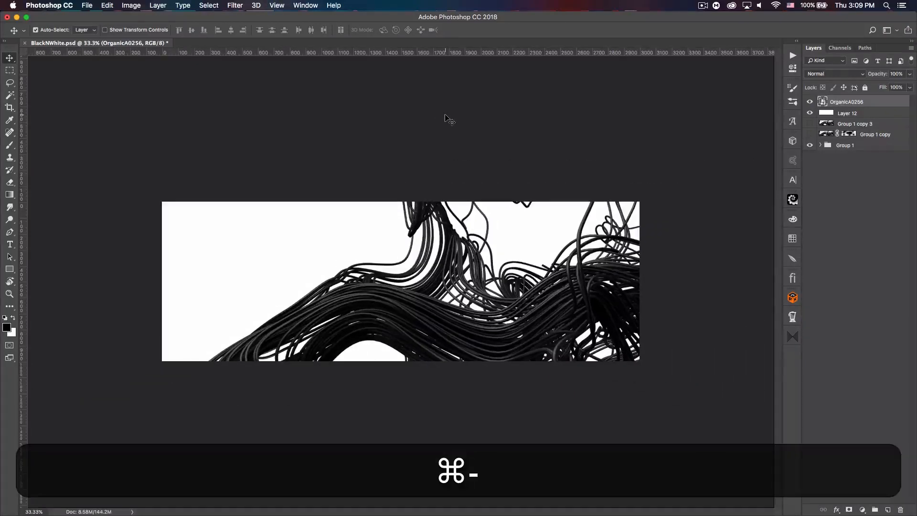
pyautogui.press('super+t')
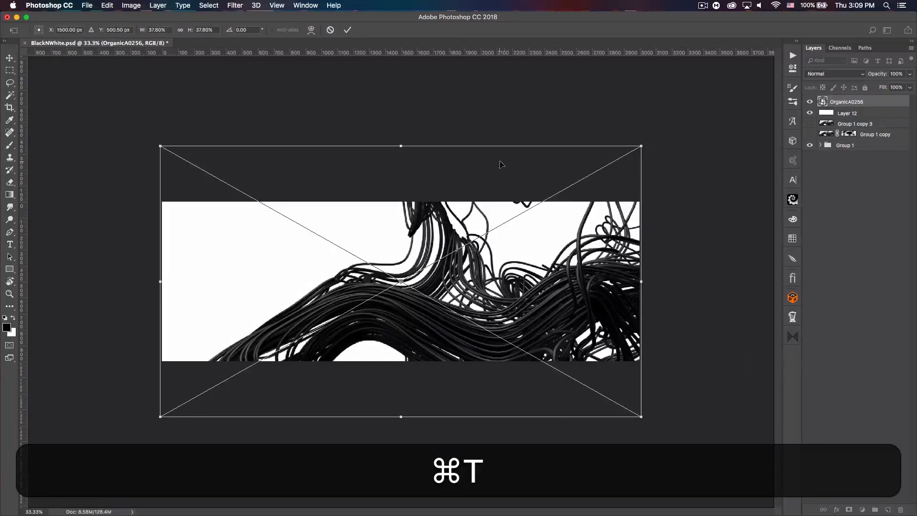
pyautogui.moveTo(675, 224); pyautogui.dragTo(686, 243)
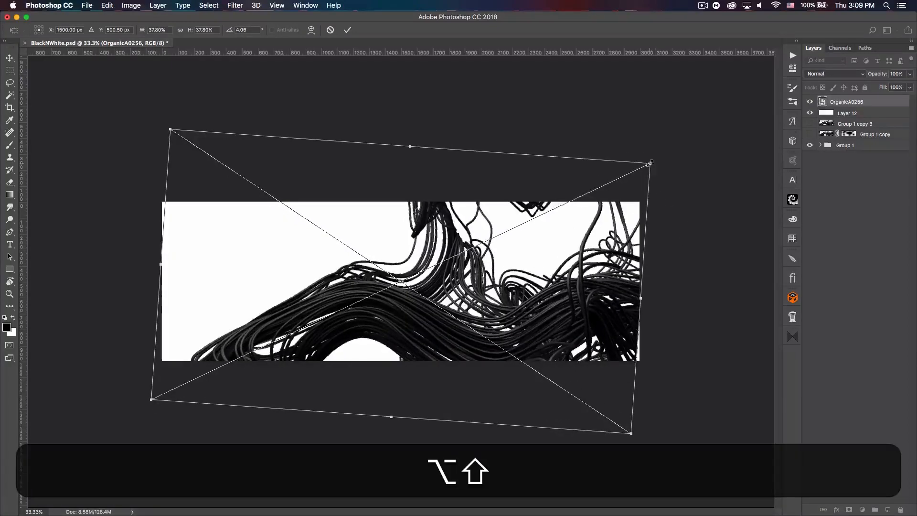
pyautogui.moveTo(651, 163); pyautogui.dragTo(663, 157)
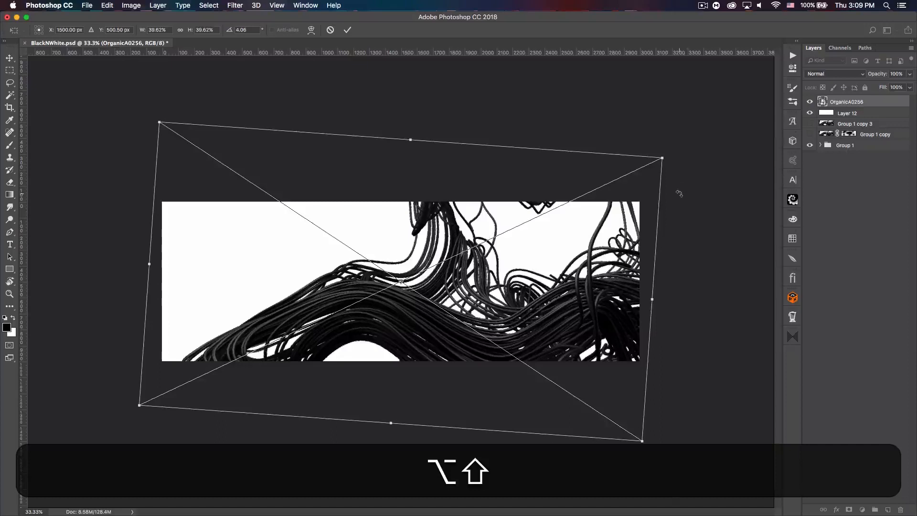
pyautogui.press('Return')
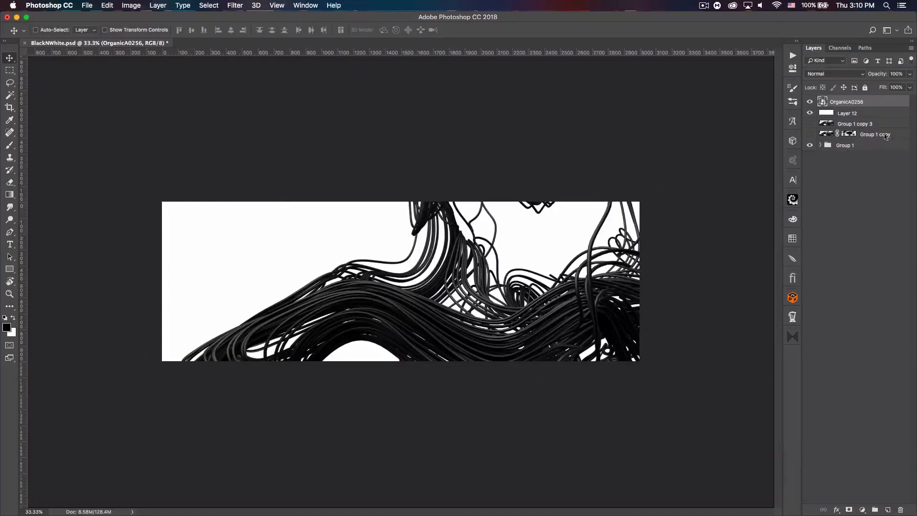
# Compare OrganicA0256 and Layer 12 against the finished banner beneath, and move OrganicA0256 about 30 px left and 185 px up
pyautogui.moveTo(810, 103); pyautogui.dragTo(811, 113)
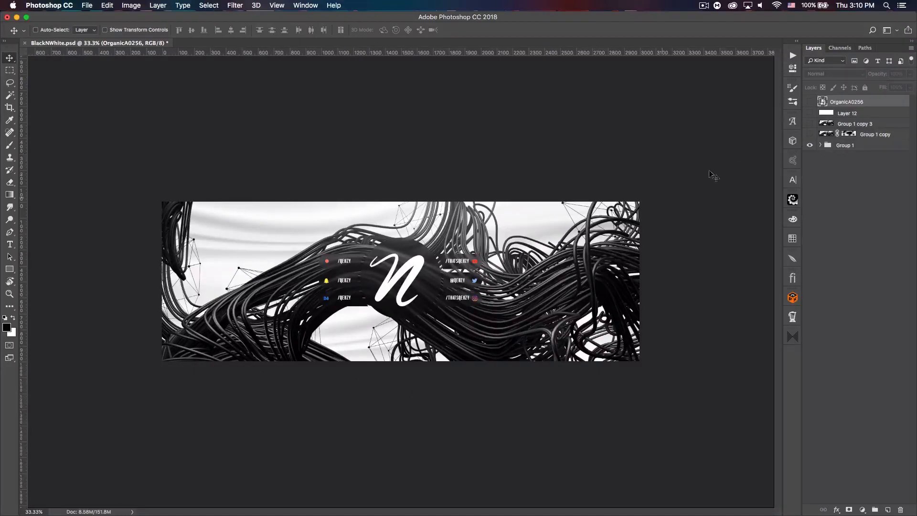
pyautogui.click(811, 113)
pyautogui.click(810, 102)
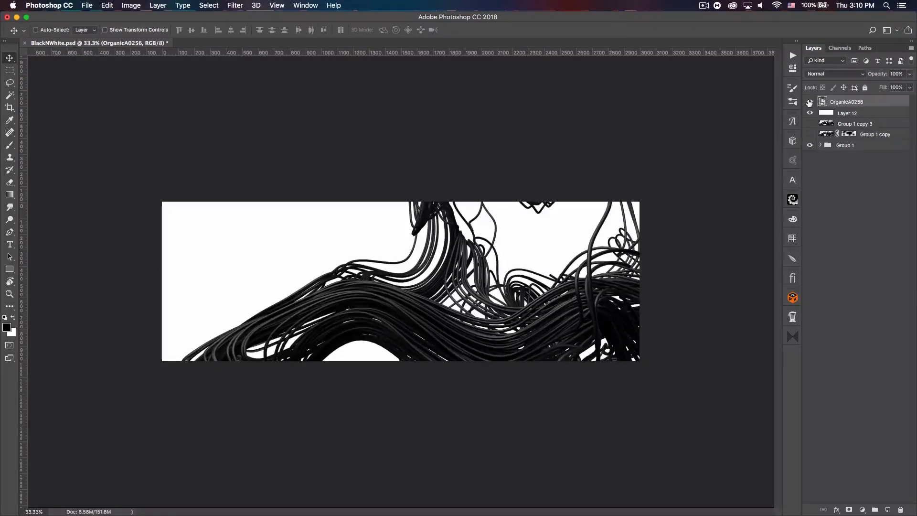
pyautogui.moveTo(317, 298)
pyautogui.mouseDown()
pyautogui.moveTo(312, 265)
pyautogui.moveTo(315, 286)
pyautogui.mouseUp()
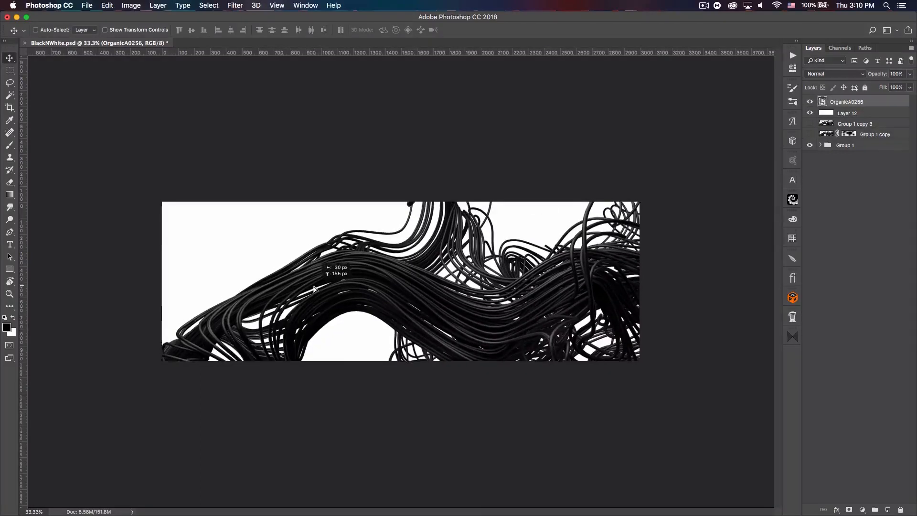
# Duplicate the OrganicA0256 layer, stack the copy directly below the original and flip the copy horizontally
pyautogui.press('super+j')
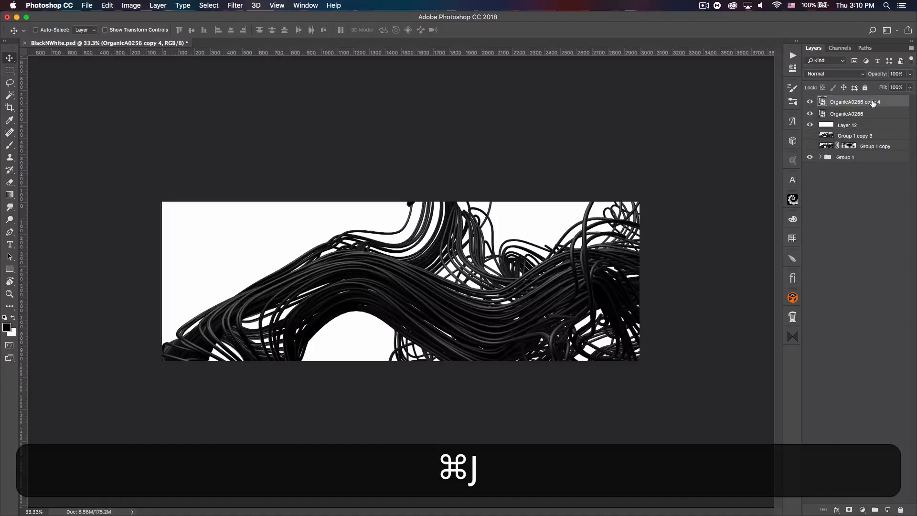
pyautogui.moveTo(874, 103); pyautogui.dragTo(830, 121)
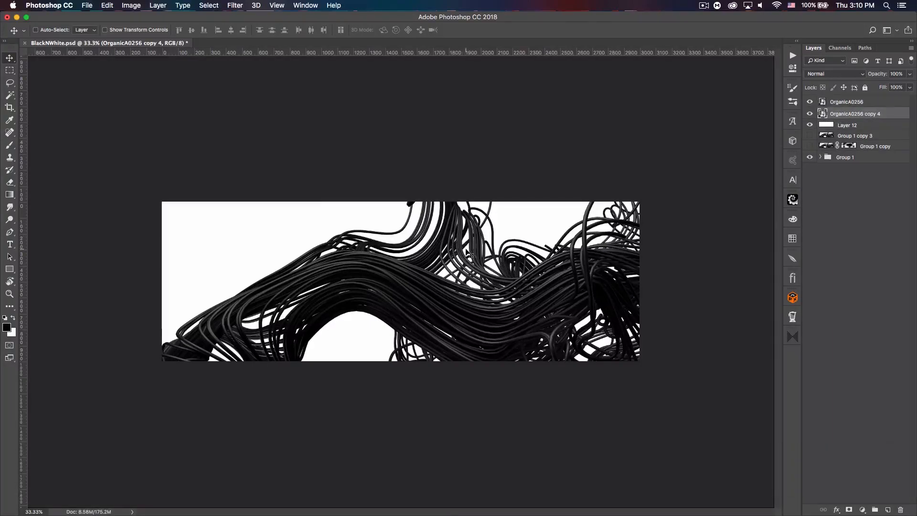
pyautogui.press('super+t')
pyautogui.rightClick(450, 339)
pyautogui.click(497, 453)
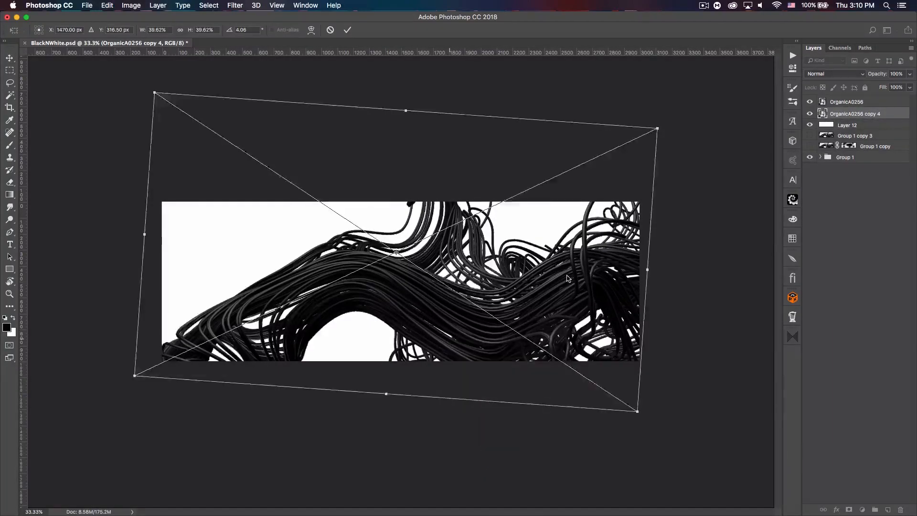
# Position OrganicA0256 copy 4 at the banner's left end, rotated to about 6.4°, so its strands merge behind the main bundle
pyautogui.moveTo(561, 287); pyautogui.dragTo(272, 308)
pyautogui.moveTo(417, 340); pyautogui.dragTo(387, 428)
pyautogui.moveTo(240, 334); pyautogui.dragTo(300, 336)
pyautogui.moveTo(416, 363); pyautogui.dragTo(411, 329)
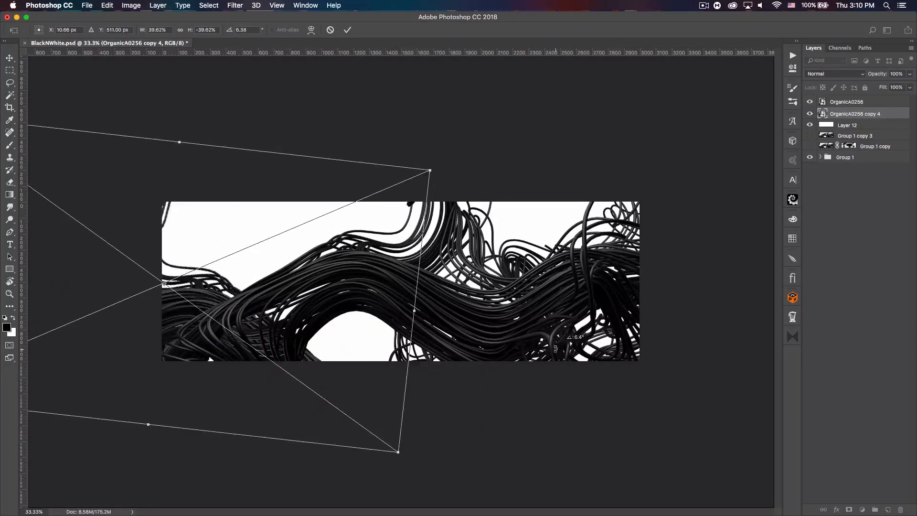
pyautogui.moveTo(313, 348); pyautogui.dragTo(348, 371)
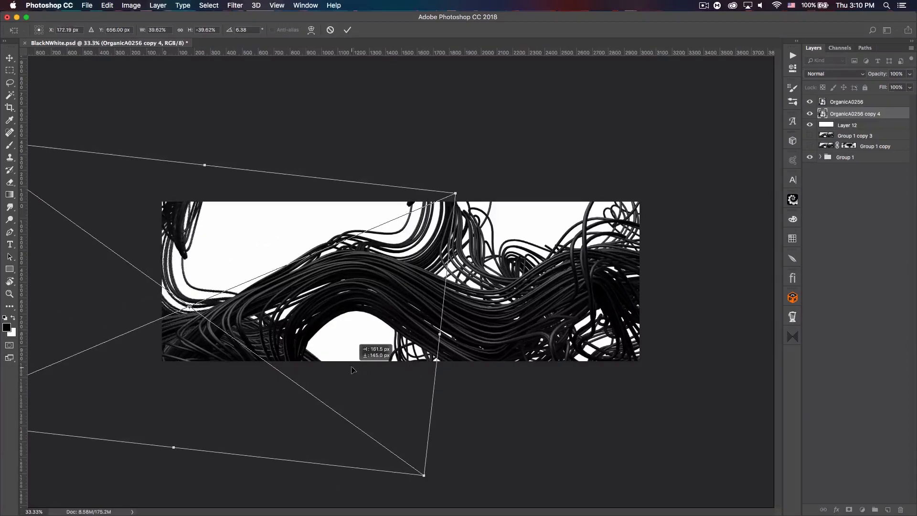
pyautogui.press('Return')
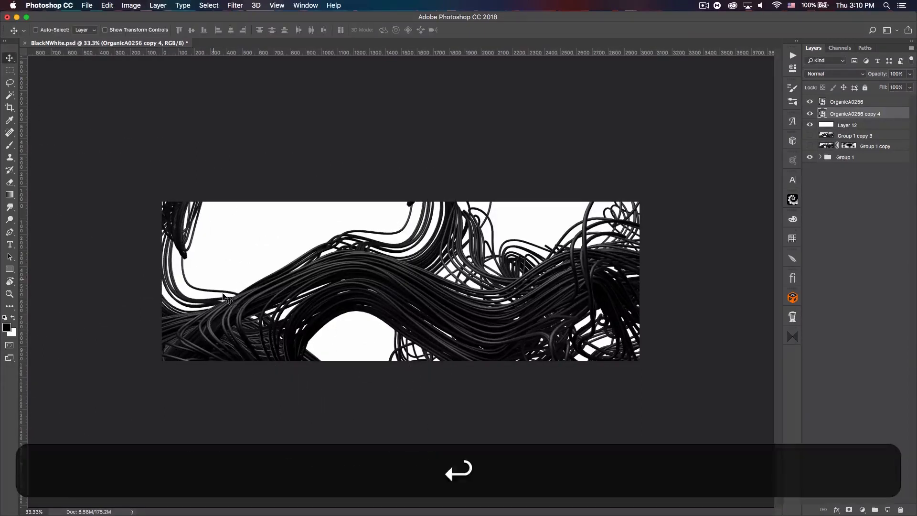
pyautogui.moveTo(259, 330); pyautogui.dragTo(268, 331)
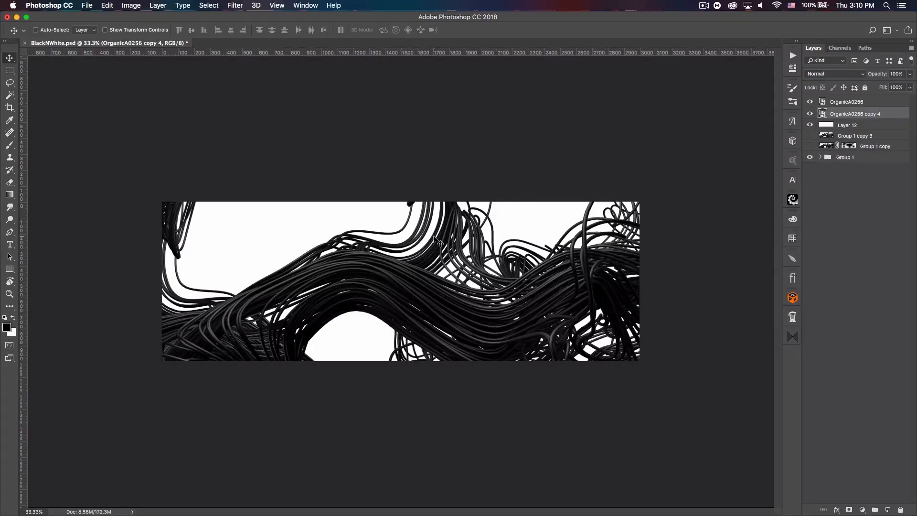
# Move Layer 2 copy and Layer 2 out of Group 1 to just above Layer 12, and collapse the group
pyautogui.click(871, 127)
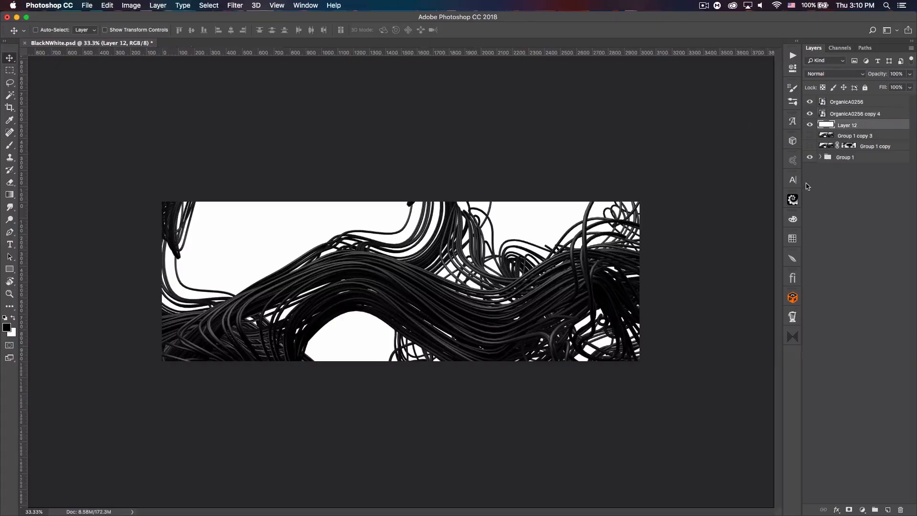
pyautogui.click(821, 158)
pyautogui.click(860, 248)
pyautogui.keyDown('shift'); pyautogui.click(881, 236); pyautogui.keyUp('shift')
pyautogui.moveTo(881, 236); pyautogui.dragTo(835, 153)
pyautogui.click(819, 178)
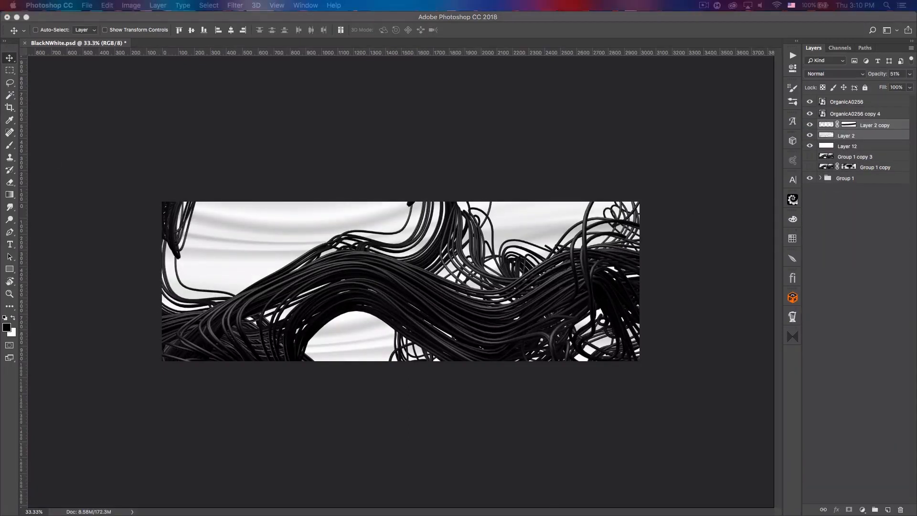
# Switch to Chrome, search Google Images for "milk texture" and preview the white silky milk texture from Pngtree
pyautogui.moveTo(0, 79); pyautogui.dragTo(739, 100)
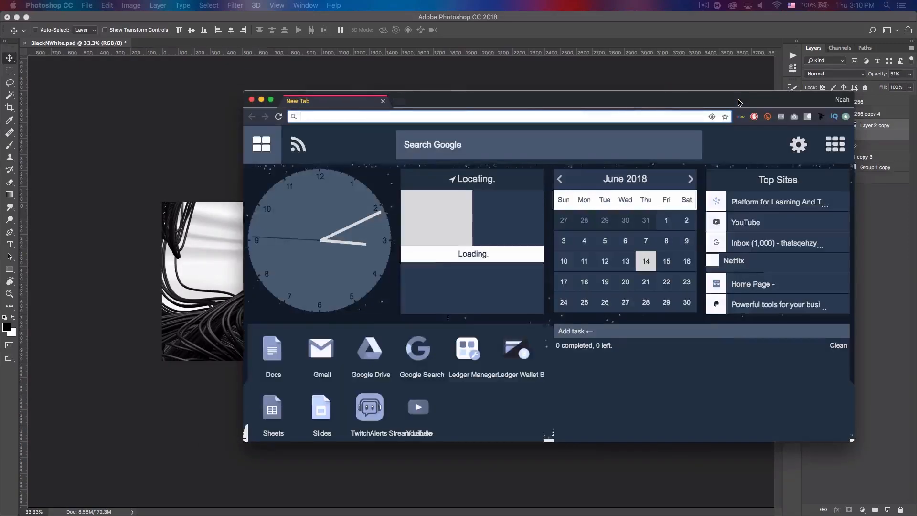
pyautogui.write('k texture')
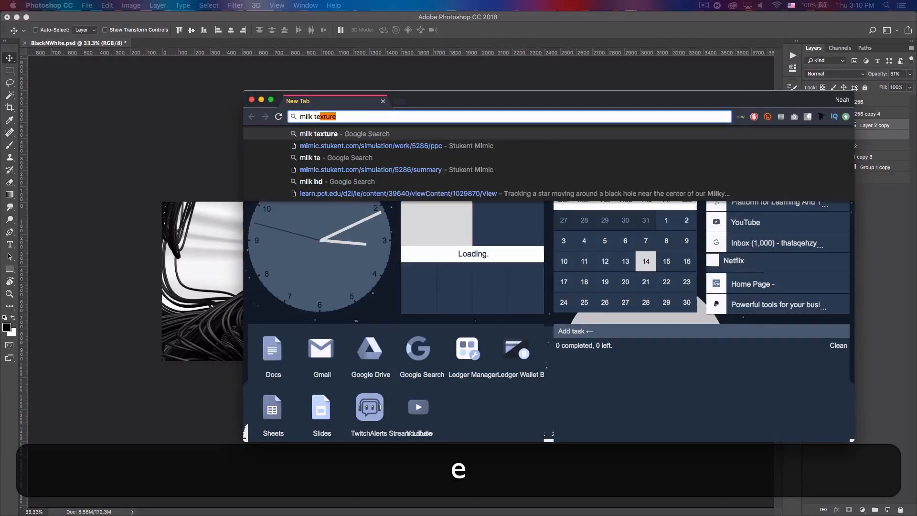
pyautogui.press('Return')
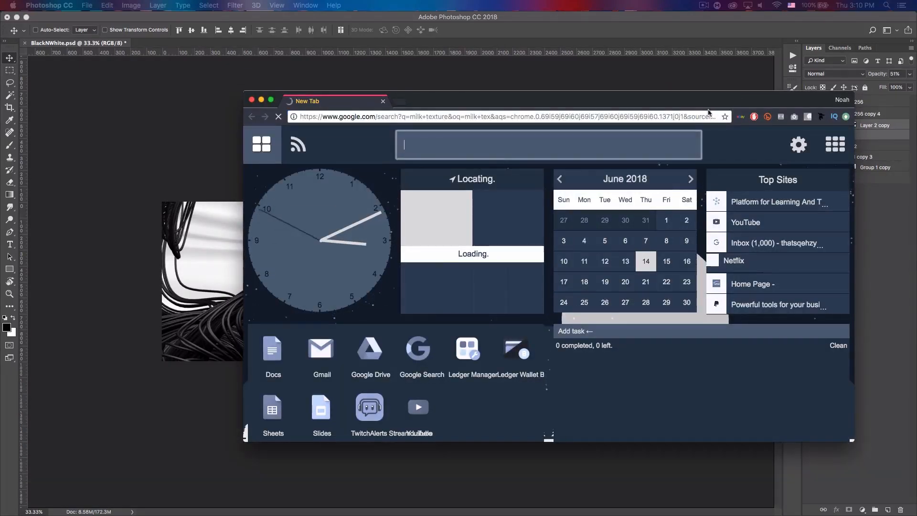
pyautogui.moveTo(436, 103); pyautogui.dragTo(377, 78)
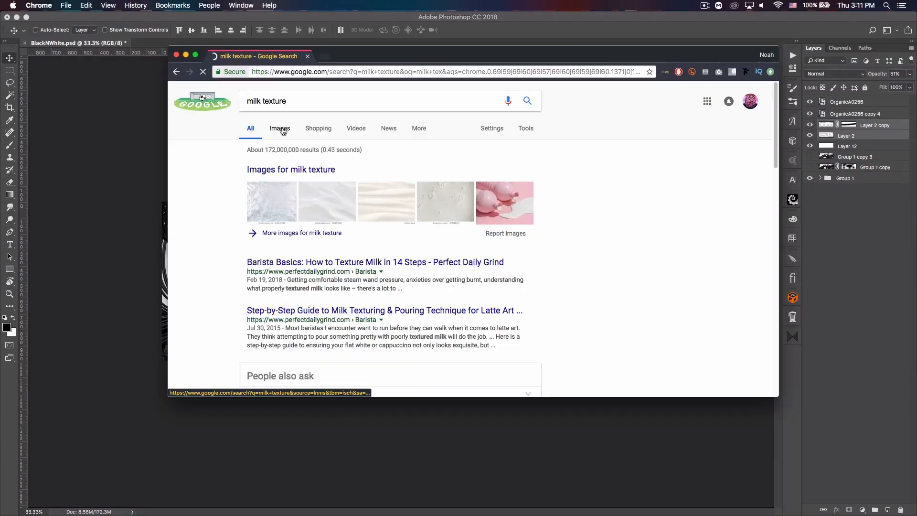
pyautogui.click(282, 129)
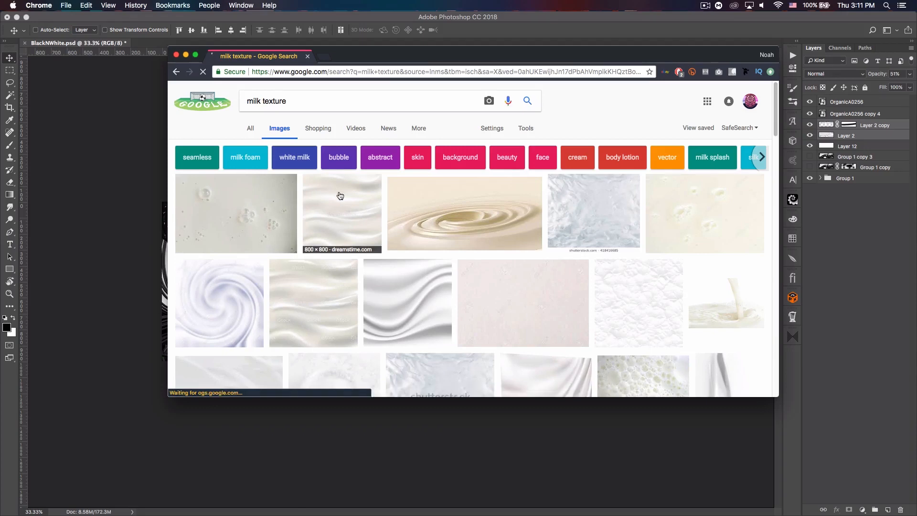
pyautogui.scroll(-2, 337, 193)
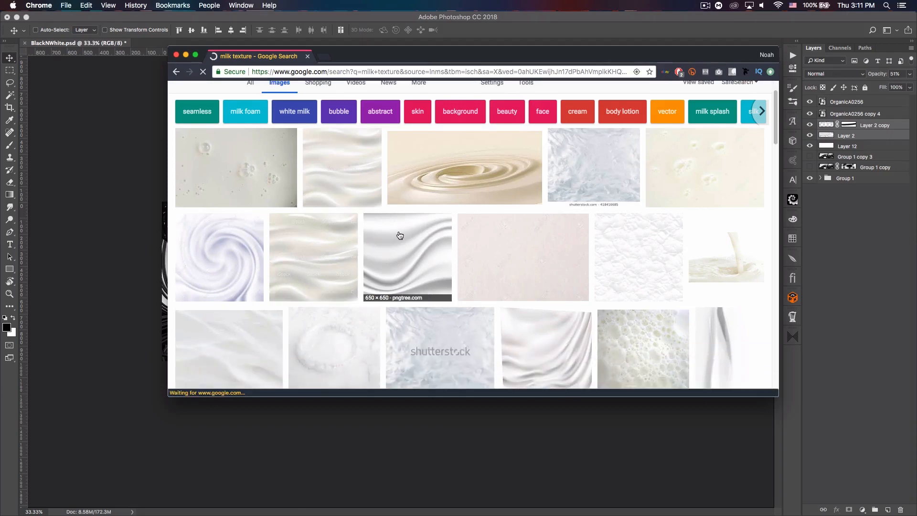
pyautogui.click(382, 231)
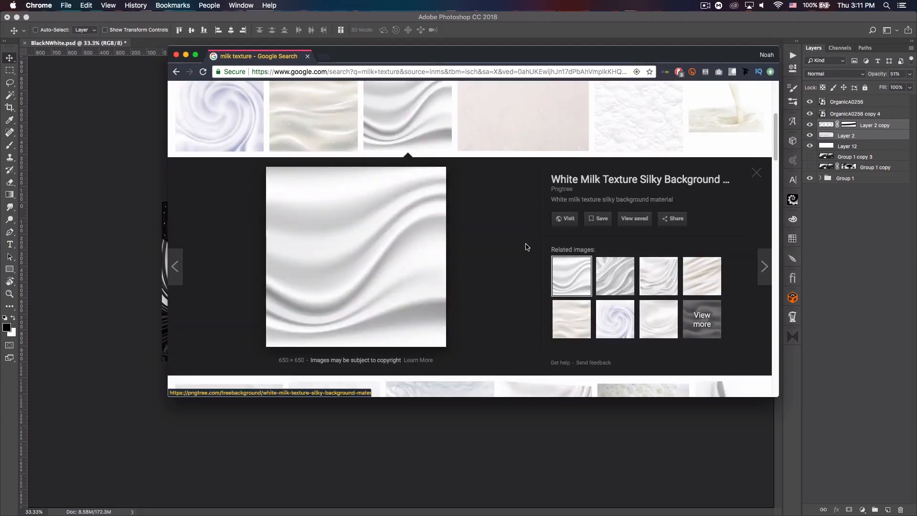
# Return to Photoshop, hide Layer 2 copy to check the background without it, and delete that layer
pyautogui.press('super+Tab')
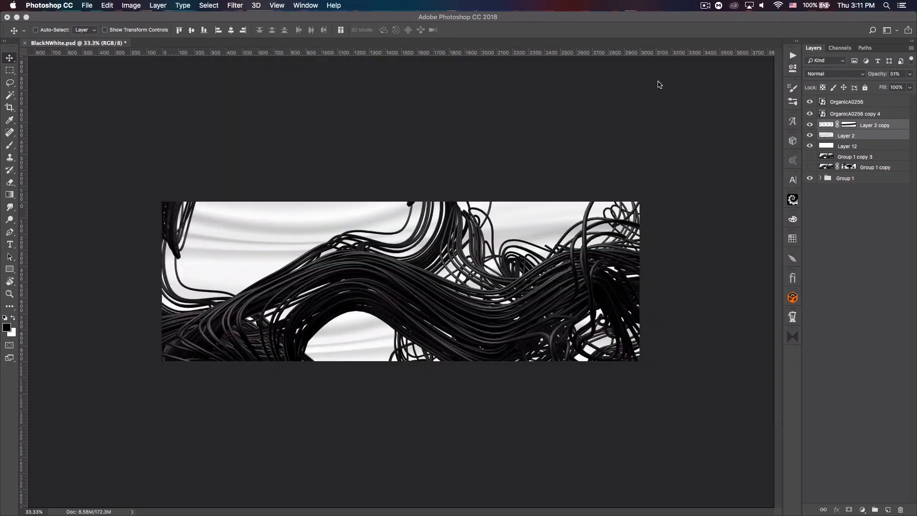
pyautogui.click(811, 126)
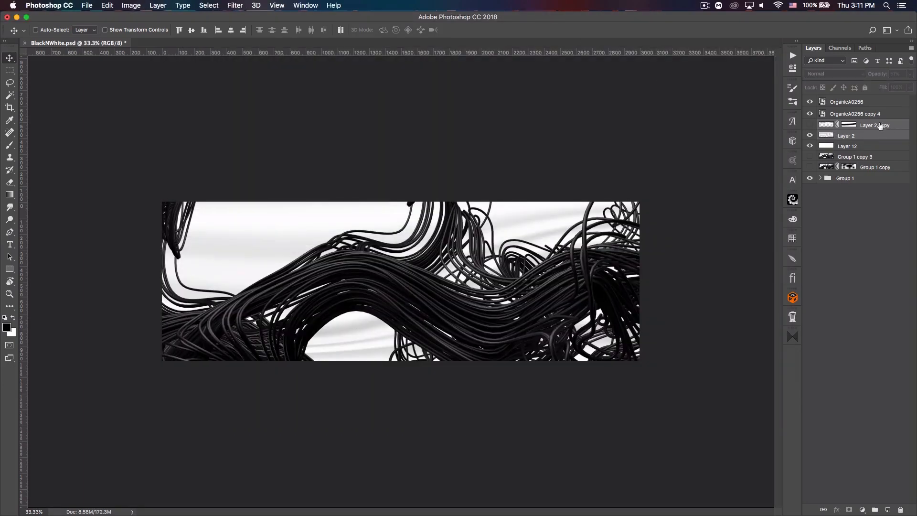
pyautogui.click(880, 126)
pyautogui.press('BackSpace')
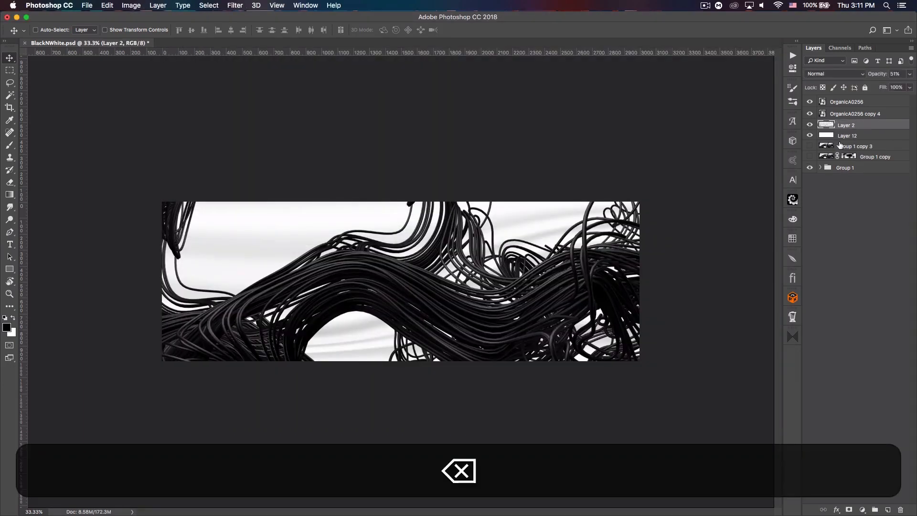
pyautogui.press('super+t')
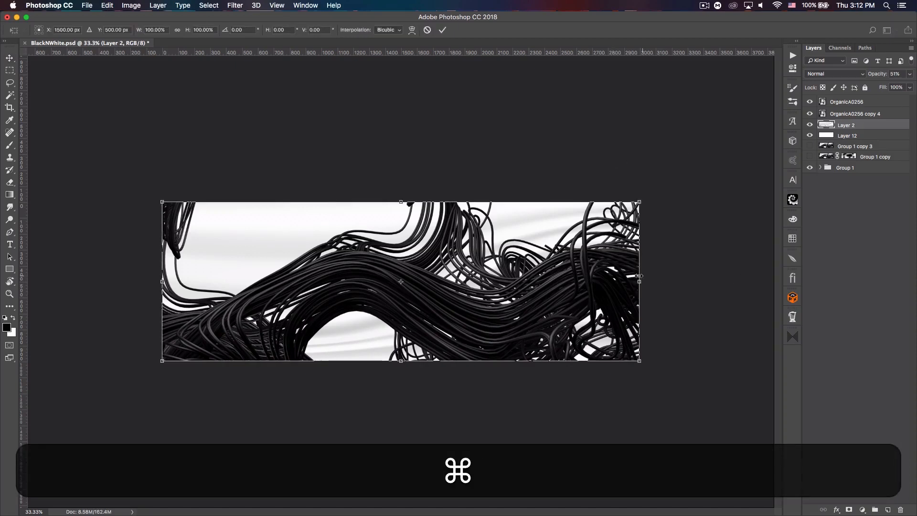
pyautogui.press('Return')
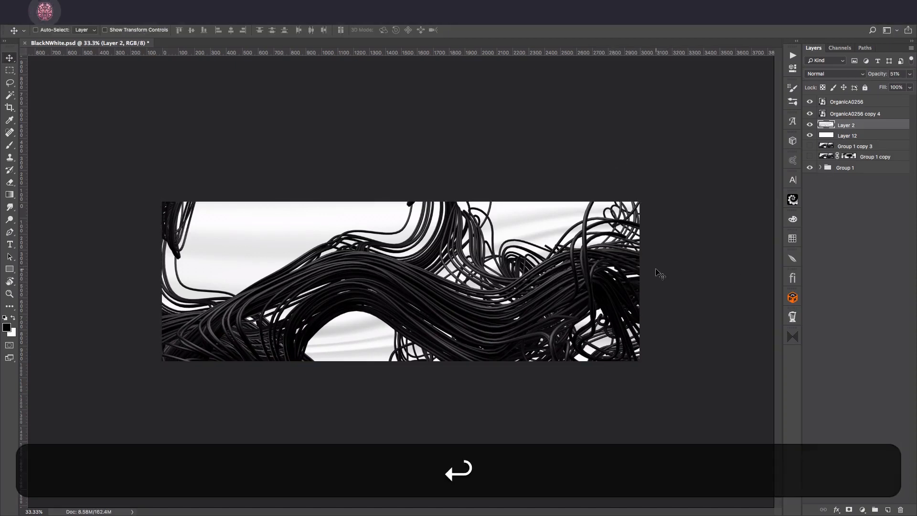
# Duplicate Layer 2 and move the copy straight up so its silky folds cover the banner's upper background
pyautogui.press('super+j')
pyautogui.keyDown('shift'); pyautogui.moveTo(389, 315); pyautogui.dragTo(391, 232); pyautogui.keyUp('shift')
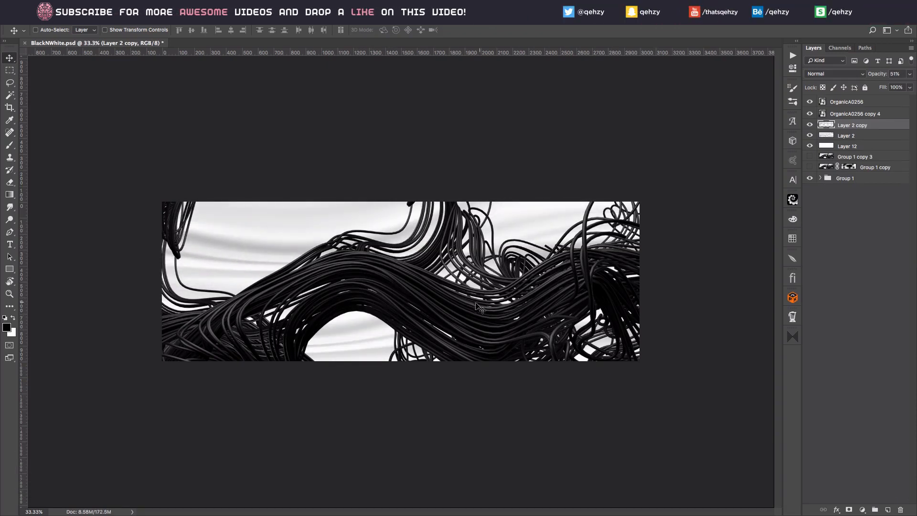
pyautogui.press('super+t')
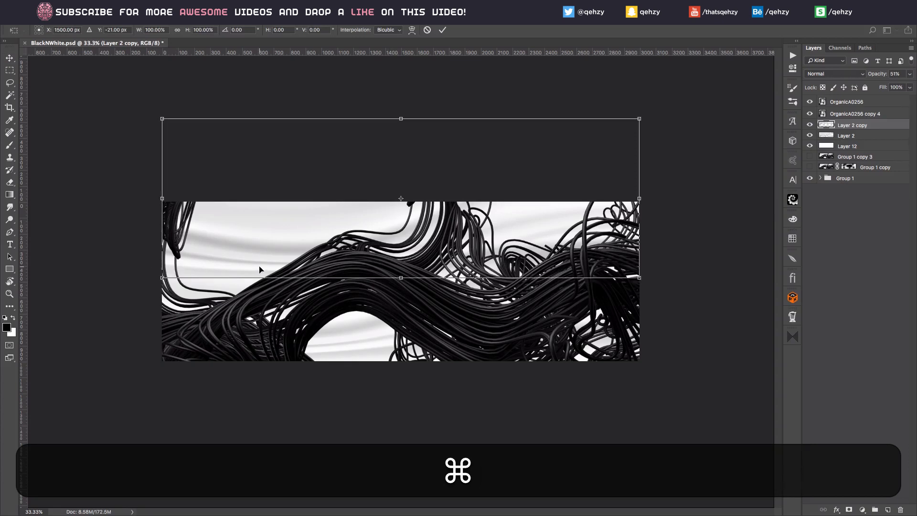
pyautogui.press('Return')
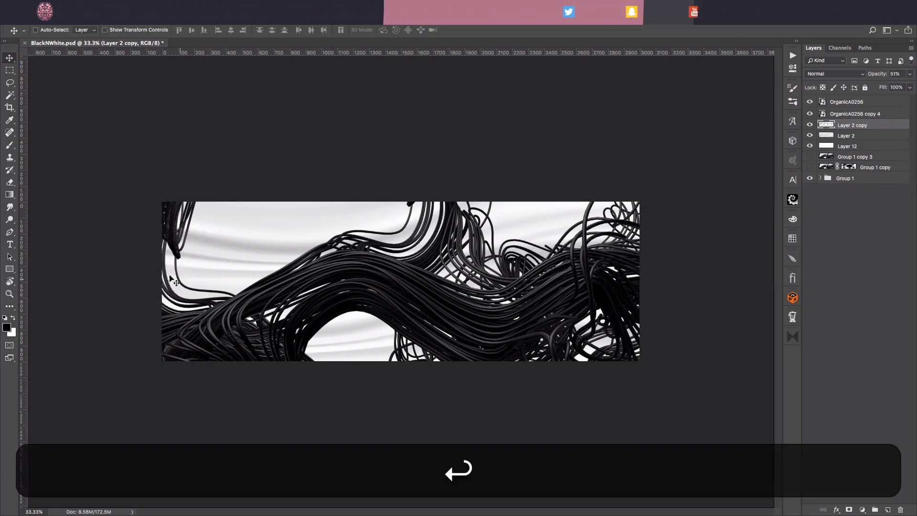
# Add a layer mask to Layer 2 copy and paint out its lower edge across the banner with a black 200 px brush
pyautogui.click(849, 510)
pyautogui.click(9, 145)
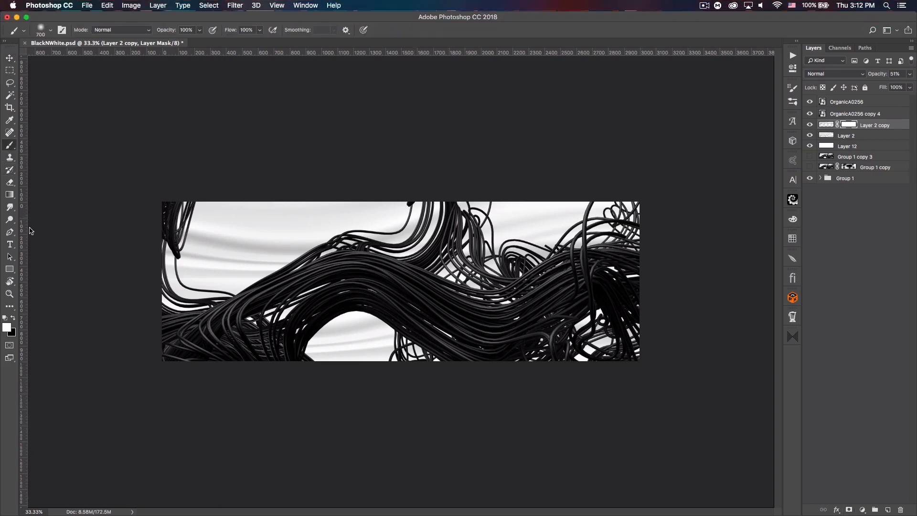
pyautogui.click(13, 317)
pyautogui.press('[')
pyautogui.press('[')
pyautogui.press('[')
pyautogui.press('[')
pyautogui.press('[')
pyautogui.press('[')
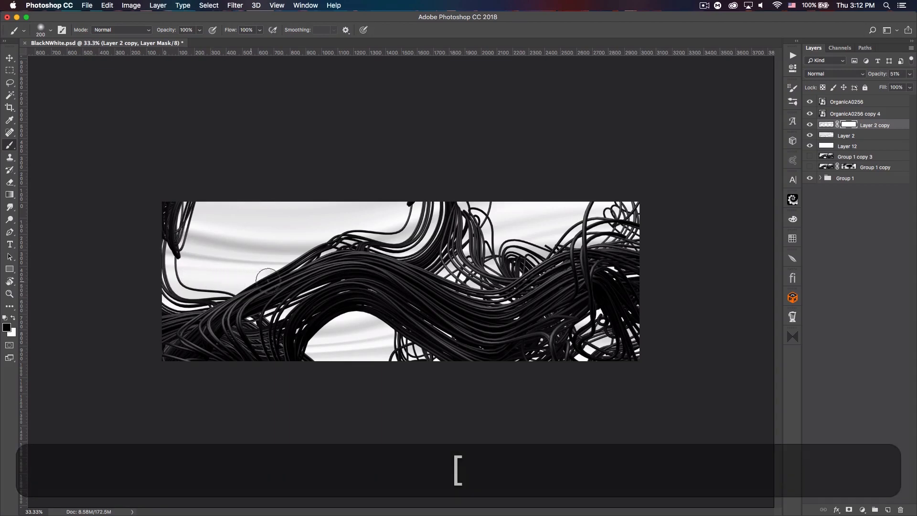
pyautogui.moveTo(659, 259)
pyautogui.mouseDown()
pyautogui.moveTo(324, 293)
pyautogui.moveTo(117, 281)
pyautogui.mouseUp()
pyautogui.moveTo(548, 313); pyautogui.dragTo(178, 293)
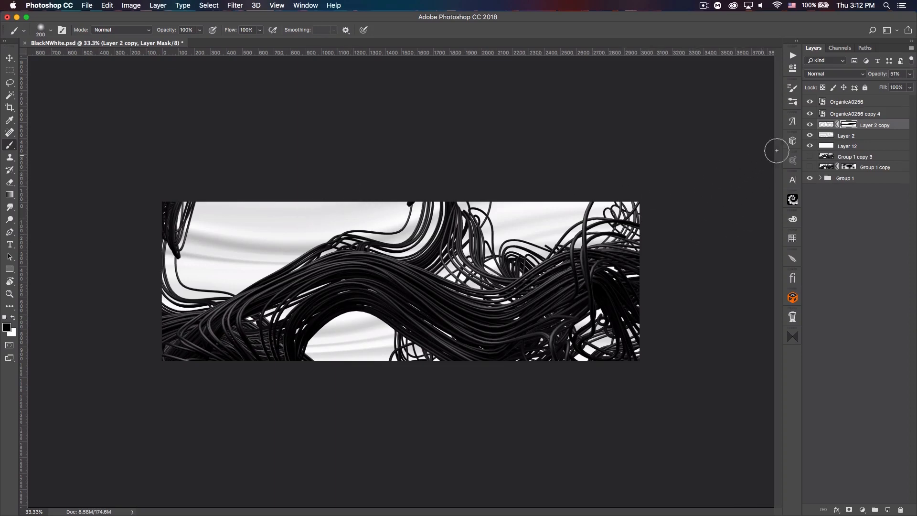
# Set the opacity of Layer 2 copy and Layer 2 together to 50%
pyautogui.keyDown('shift'); pyautogui.click(887, 136); pyautogui.keyUp('shift')
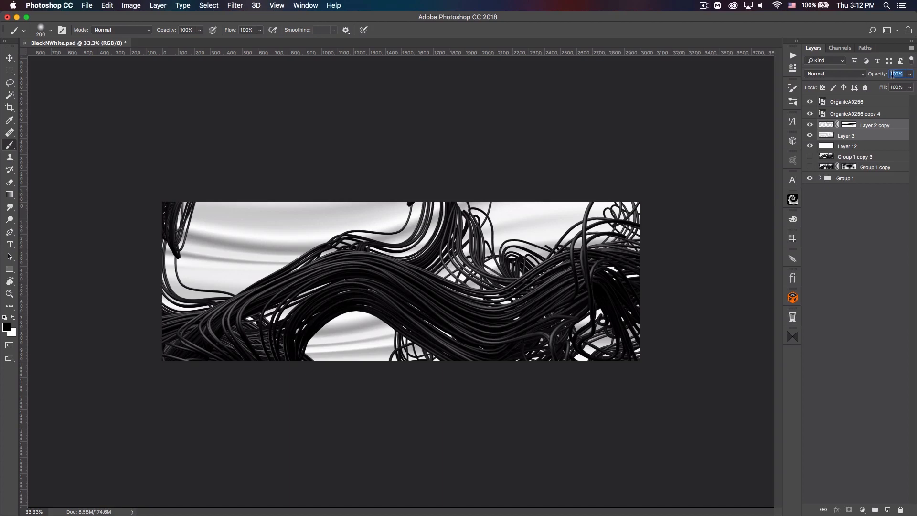
pyautogui.write('50')
pyautogui.press('Return')
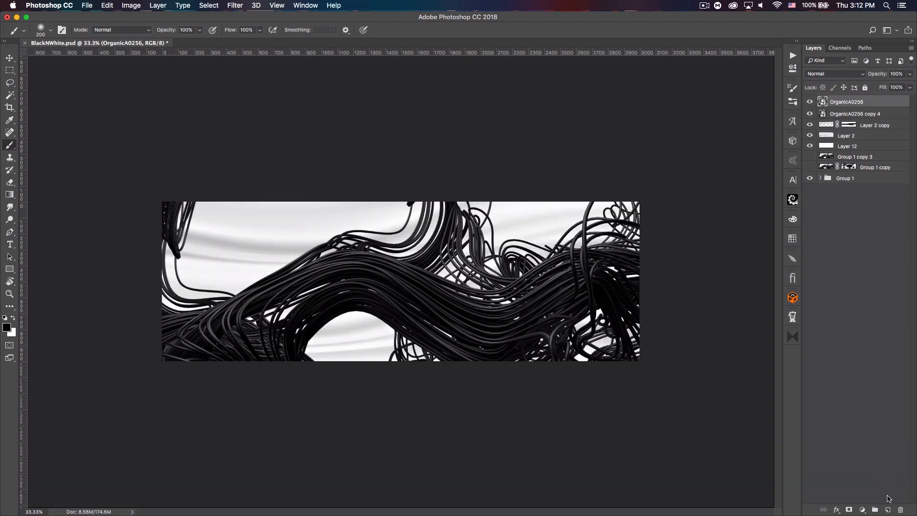
# Create a new layer above OrganicA0256 and paint a white glow at the banner's upper middle edge with a soft 1400 px brush
pyautogui.click(889, 510)
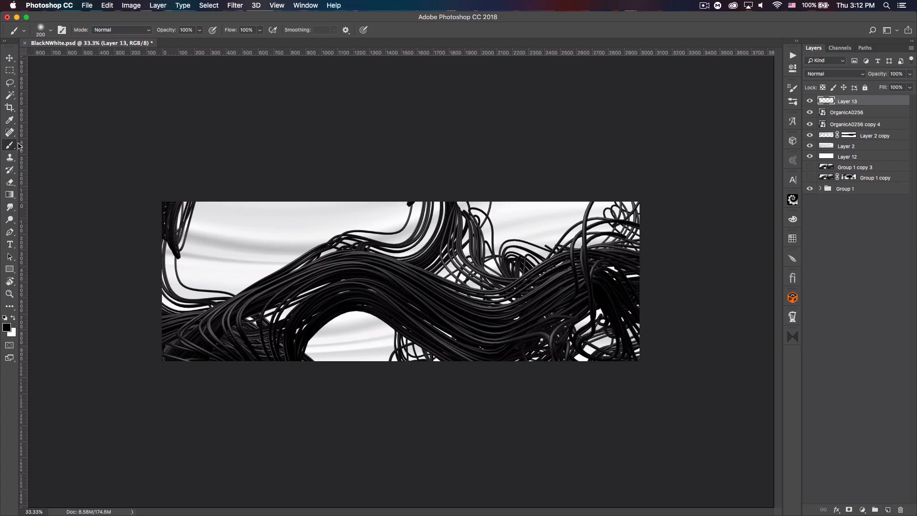
pyautogui.click(14, 318)
pyautogui.press(']')
pyautogui.press(']')
pyautogui.press(']')
pyautogui.press(']')
pyautogui.press(']')
pyautogui.press(']')
pyautogui.press(']')
pyautogui.press(']')
pyautogui.press(']')
pyautogui.press(']')
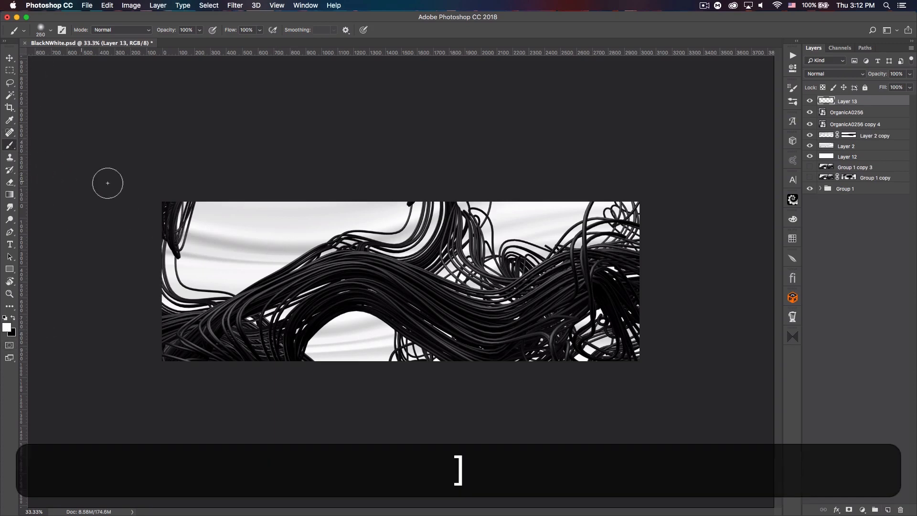
pyautogui.press(']')
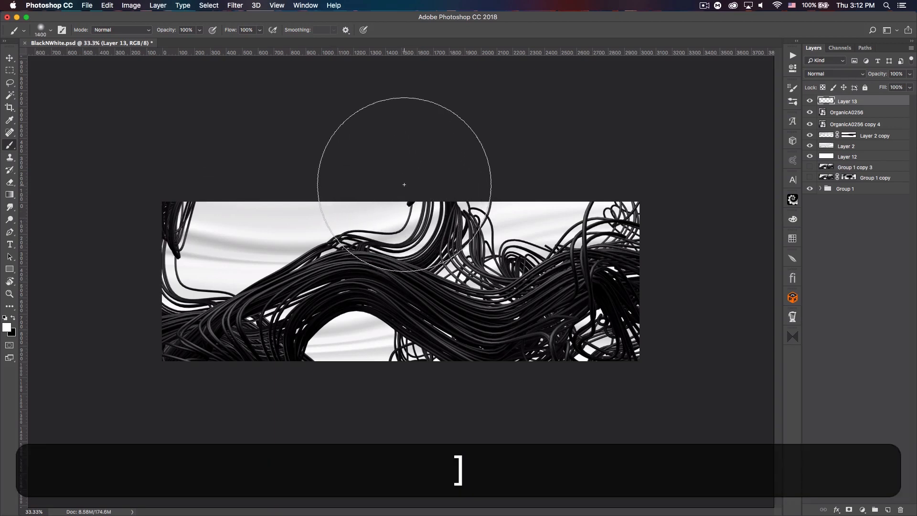
pyautogui.moveTo(385, 188); pyautogui.dragTo(404, 189)
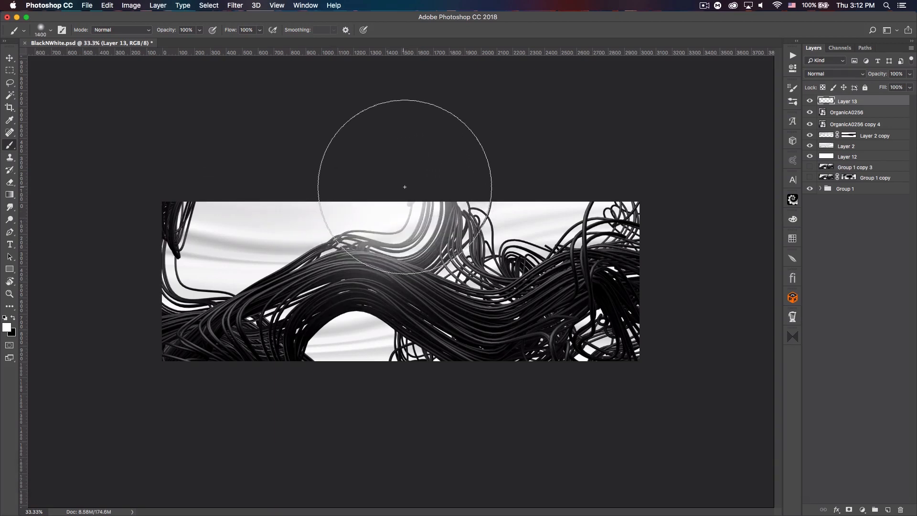
# Try a white glow at the banner's lower-right edge, reduce the brush to 1100 px, and undo the glow
pyautogui.click(577, 394)
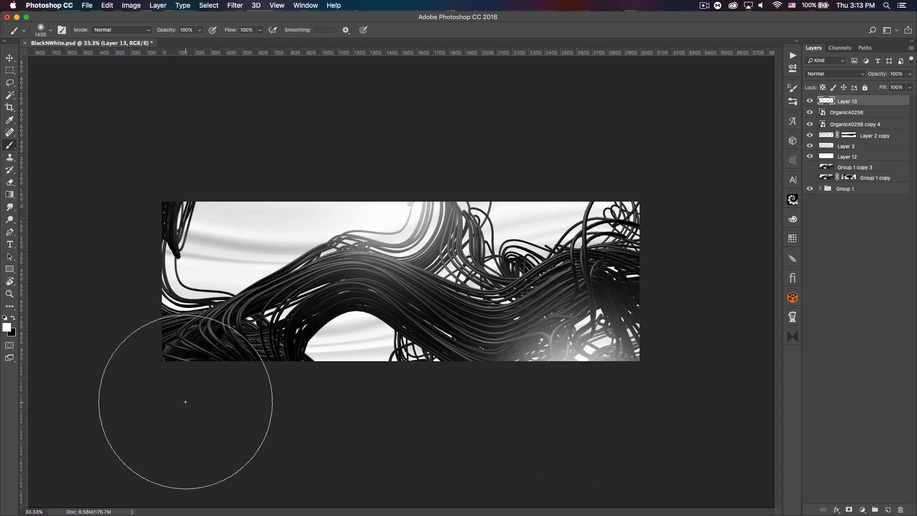
pyautogui.press('[')
pyautogui.press('[')
pyautogui.press('[')
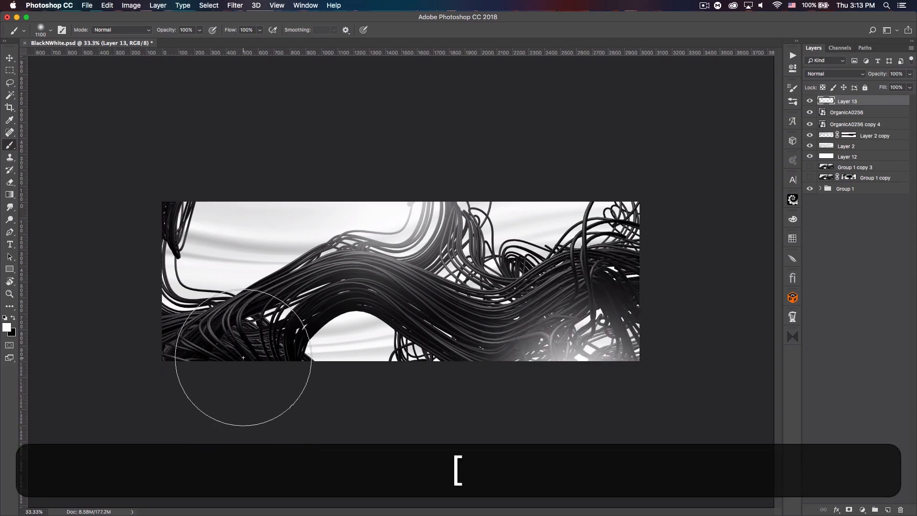
pyautogui.press('super+z')
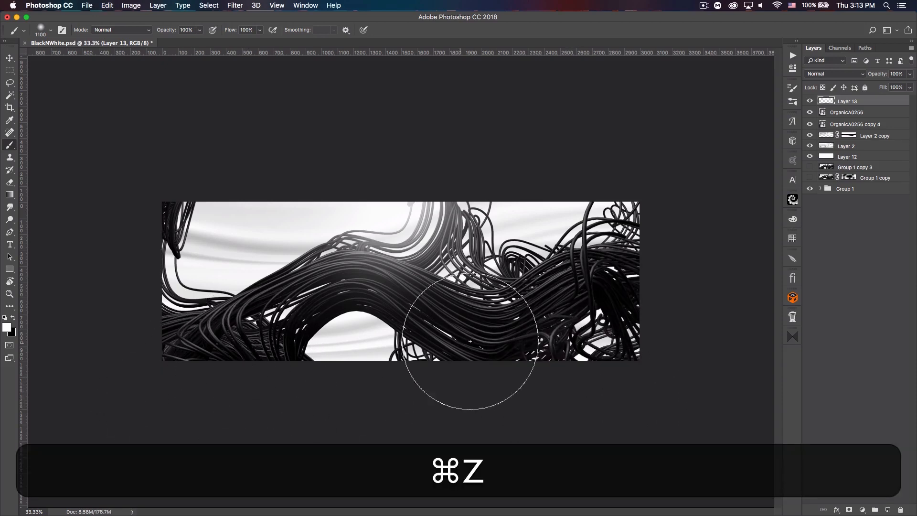
# Set Layer 13's blend mode to Screen and its opacity to 40%
pyautogui.click(837, 75)
pyautogui.click(835, 142)
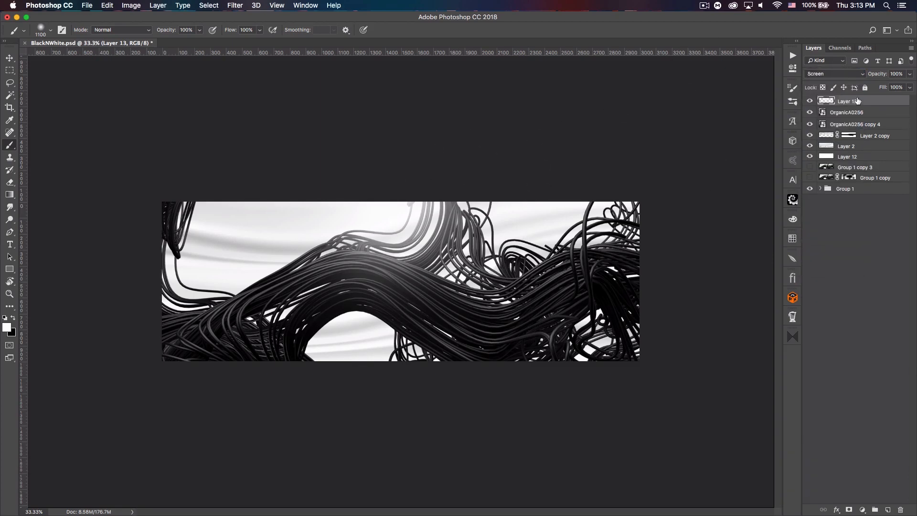
pyautogui.moveTo(876, 76); pyautogui.dragTo(852, 71)
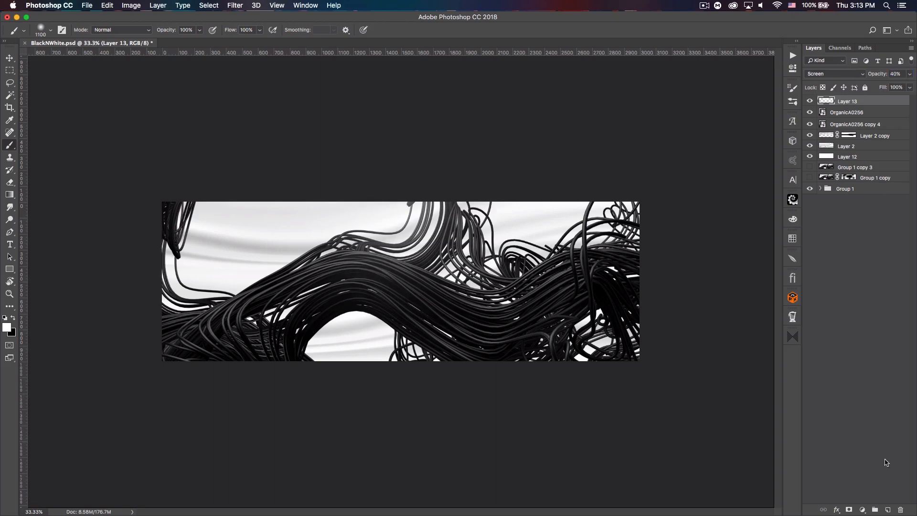
# On a new top layer, paint white glows over the right and left strand bundles, and blend it as Overlay at 68% opacity
pyautogui.click(889, 510)
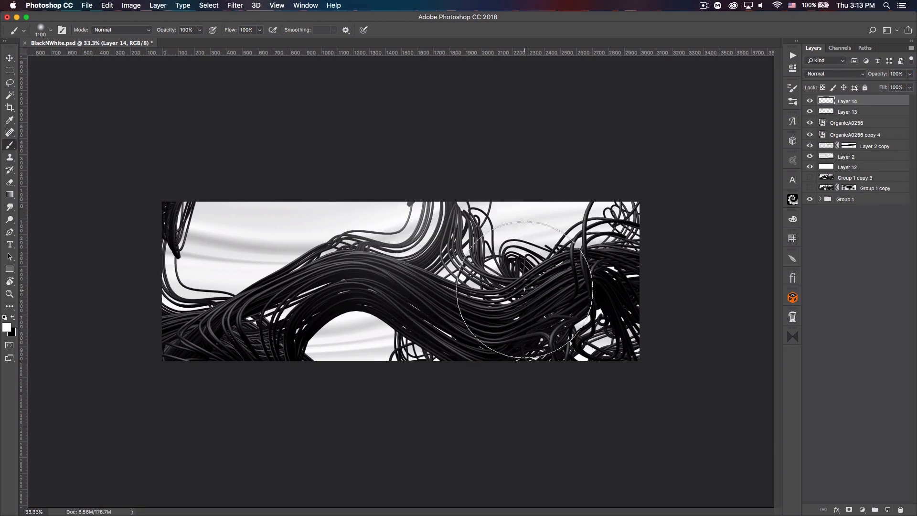
pyautogui.click(550, 292)
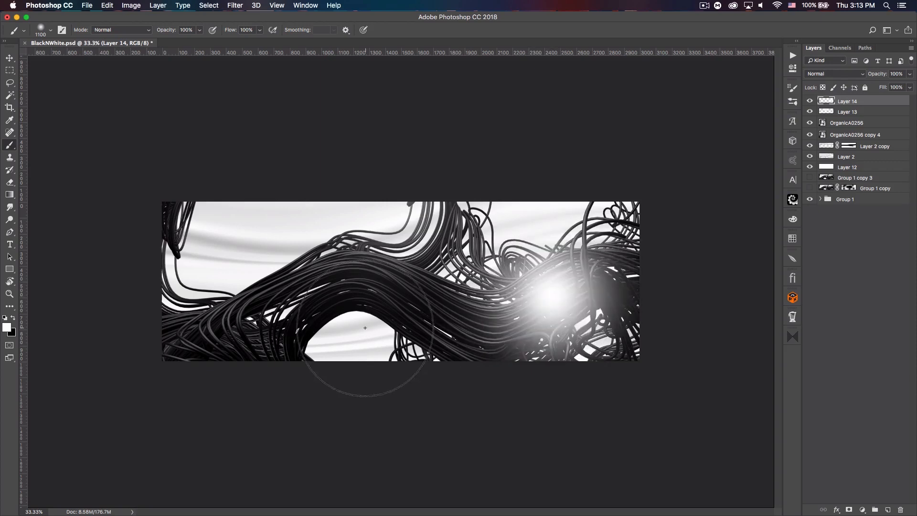
pyautogui.click(257, 314)
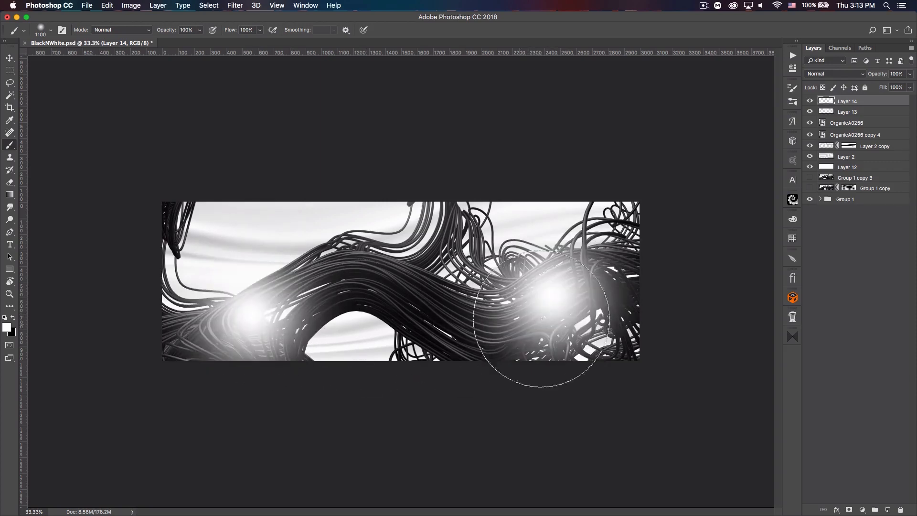
pyautogui.click(821, 73)
pyautogui.click(818, 177)
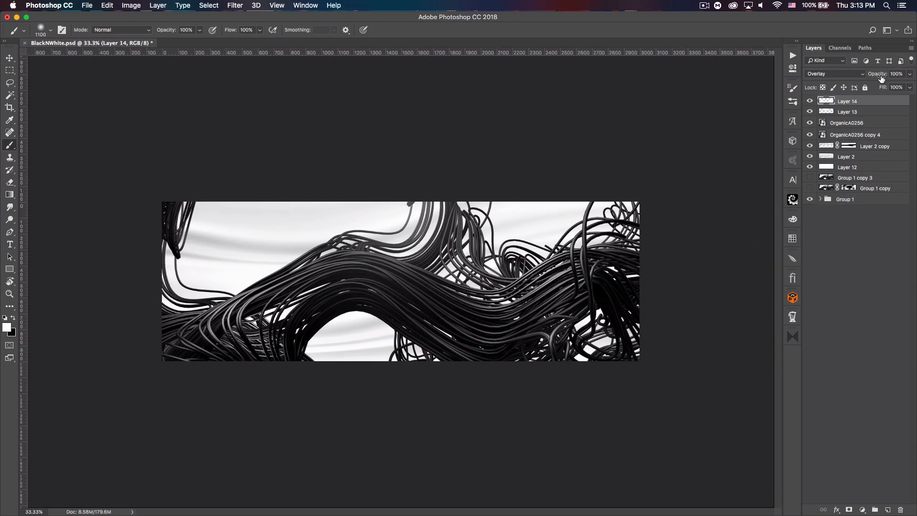
pyautogui.moveTo(871, 76); pyautogui.dragTo(870, 76)
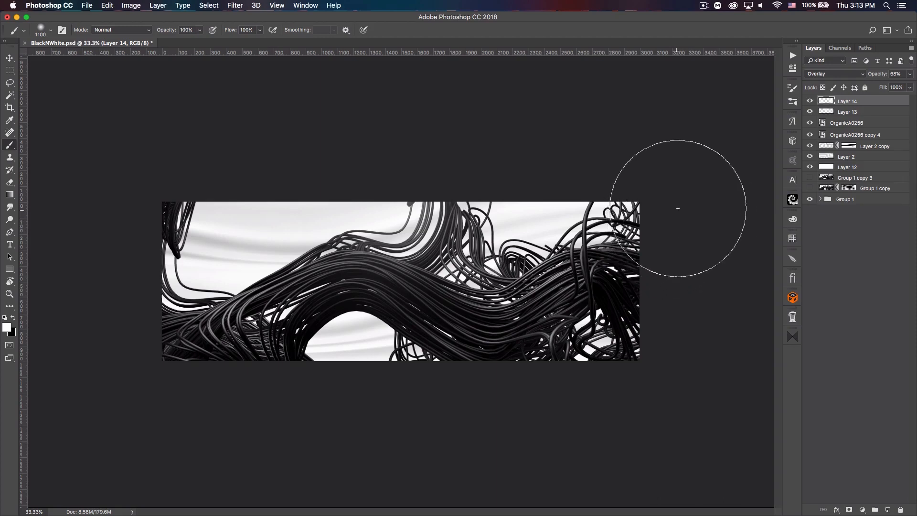
# Expand Group 1, create a new layer above Layer 2 copy, and choose the 613 px polygonal line-mesh brush
pyautogui.click(820, 199)
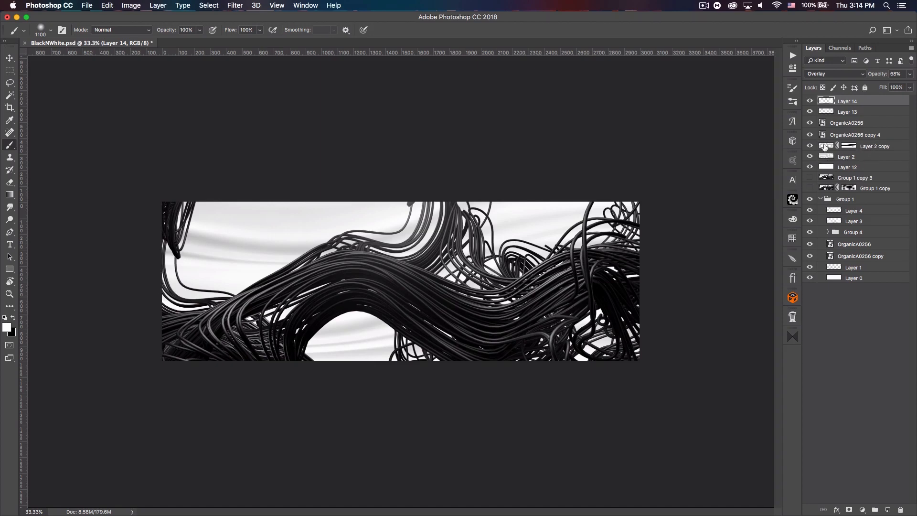
pyautogui.click(868, 147)
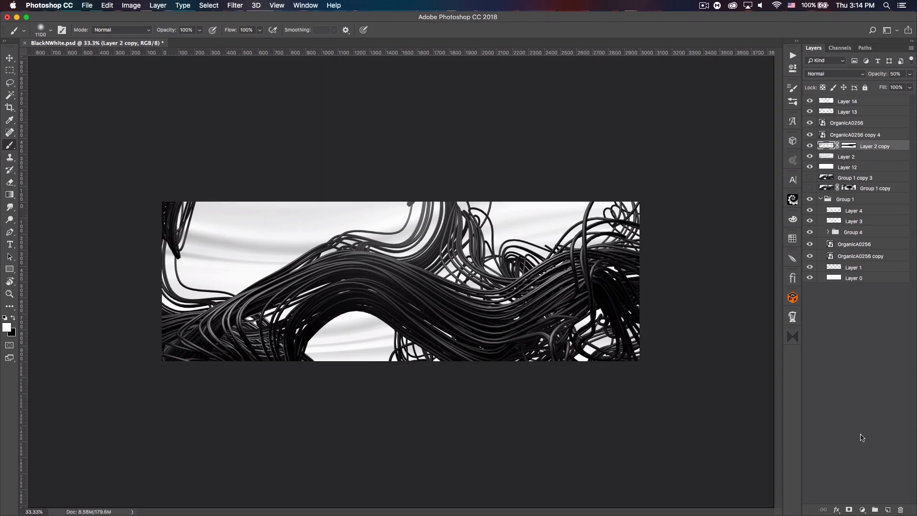
pyautogui.click(888, 510)
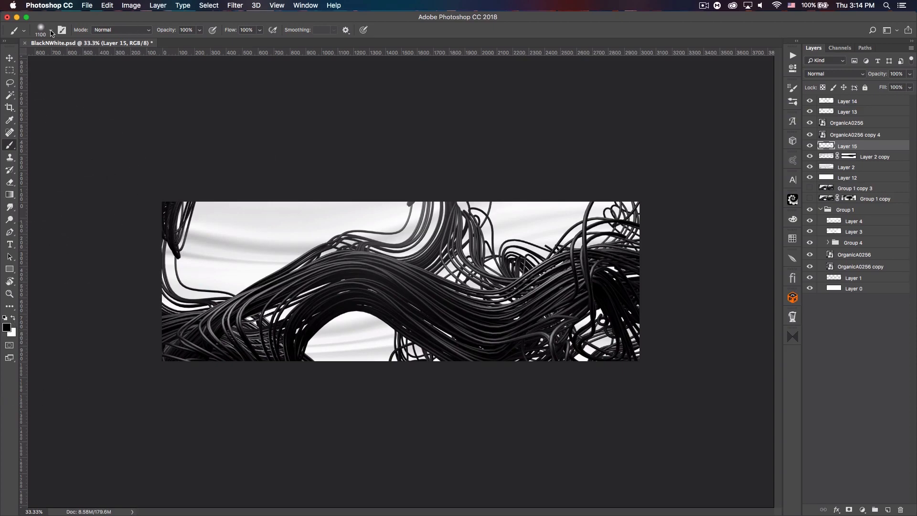
pyautogui.rightClick(181, 147)
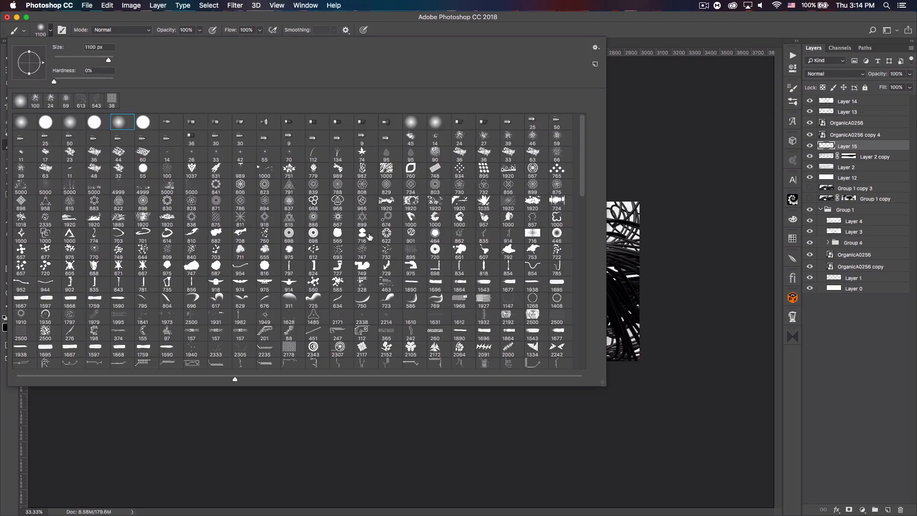
pyautogui.scroll(-10, 369, 236)
pyautogui.scroll(-4, 369, 236)
pyautogui.scroll(-5, 369, 236)
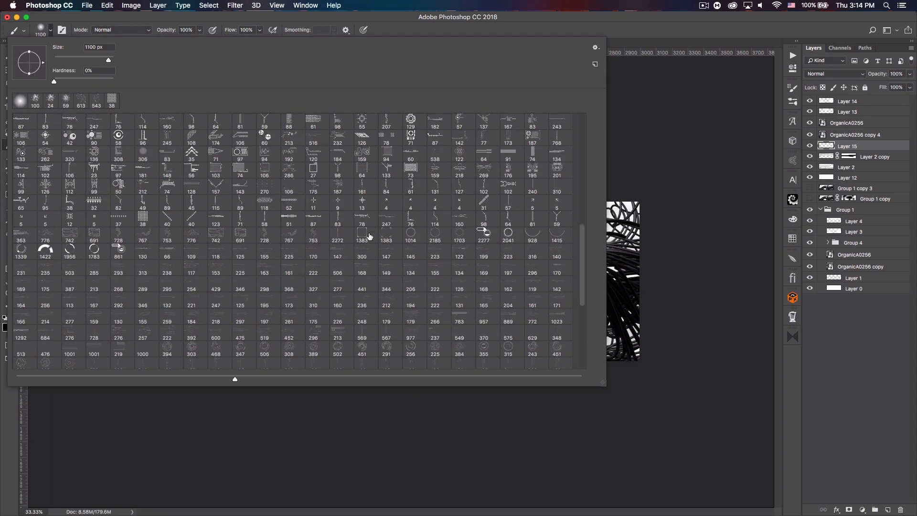
pyautogui.scroll(-7, 370, 236)
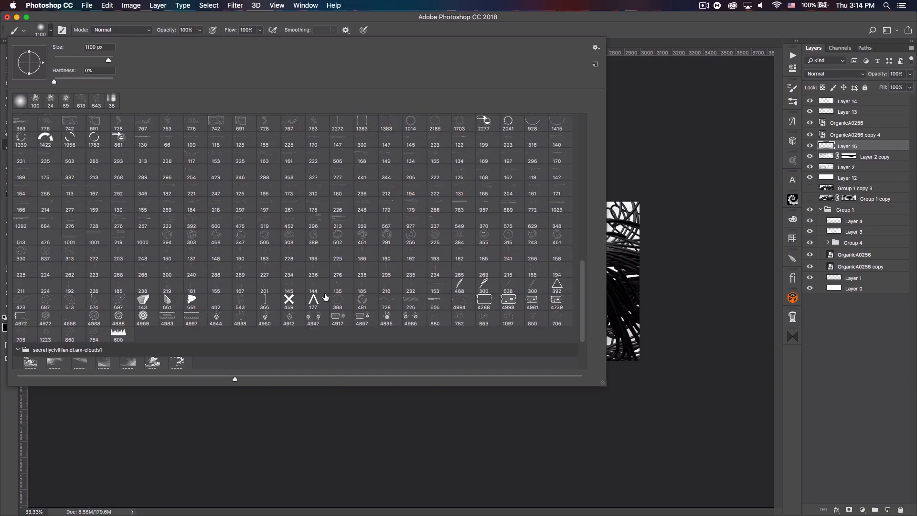
pyautogui.click(74, 306)
pyautogui.click(654, 35)
# Stamp the black line mesh behind the strands at the banner's left, upper right, lower middle and upper middle gaps
pyautogui.click(196, 305)
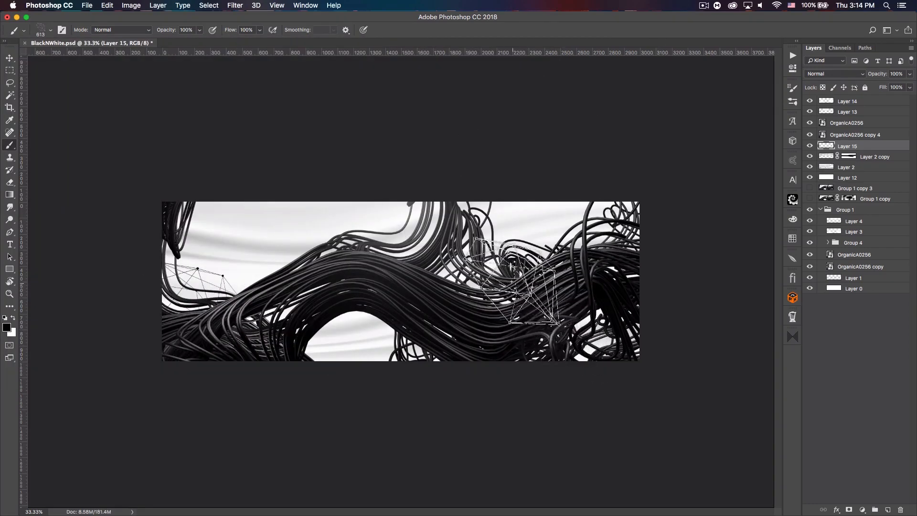
pyautogui.click(597, 251)
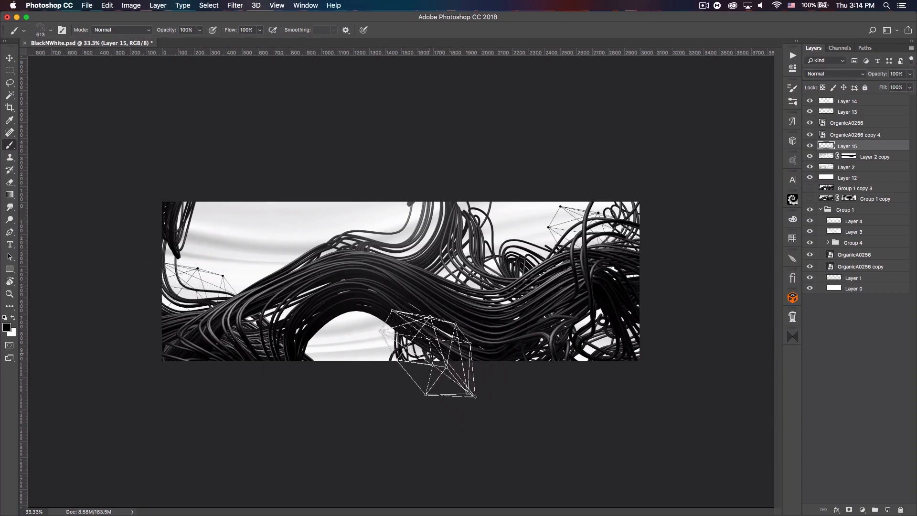
pyautogui.click(419, 347)
pyautogui.click(433, 255)
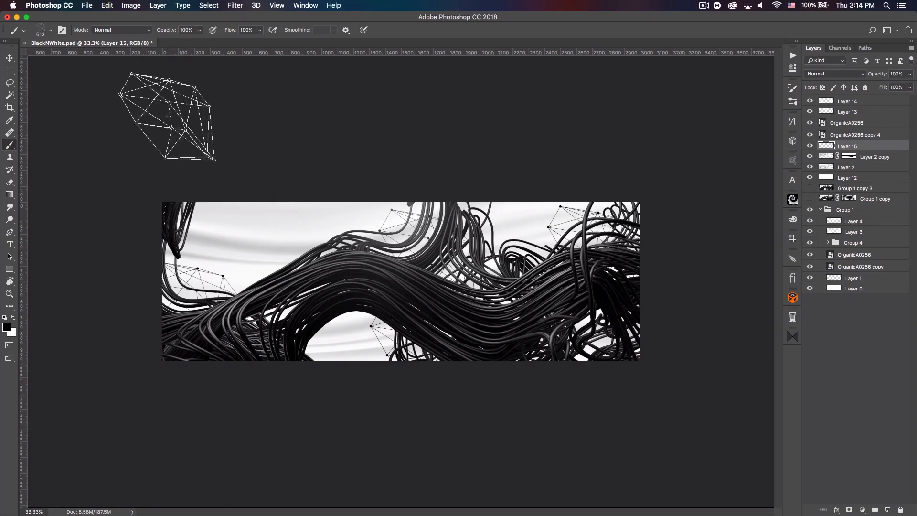
pyautogui.click(10, 58)
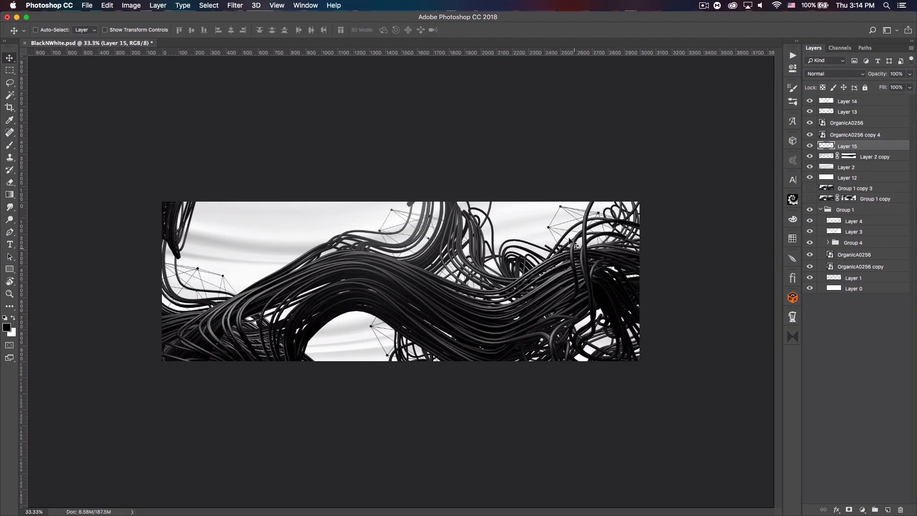
# Add a new layer above Layer 14, make white the shape fill colour, and show the banner's vertical centre guide
pyautogui.click(880, 102)
pyautogui.click(888, 509)
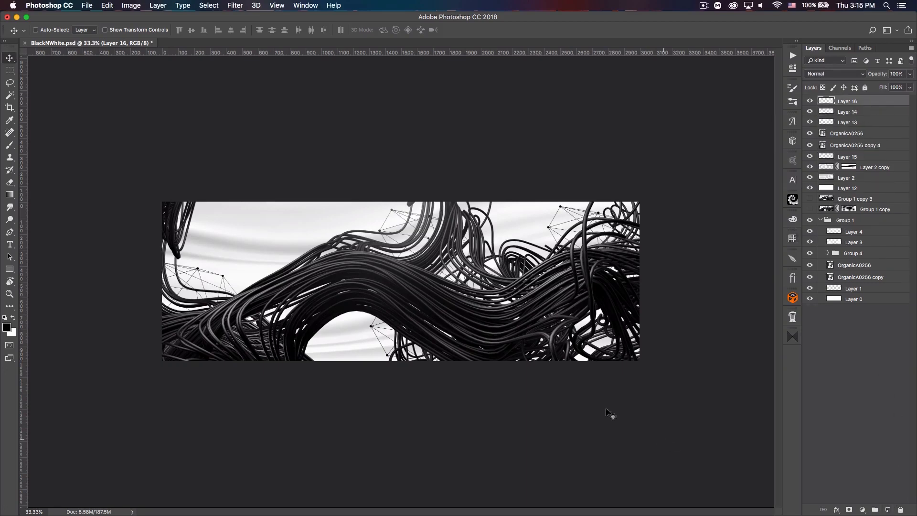
pyautogui.click(12, 272)
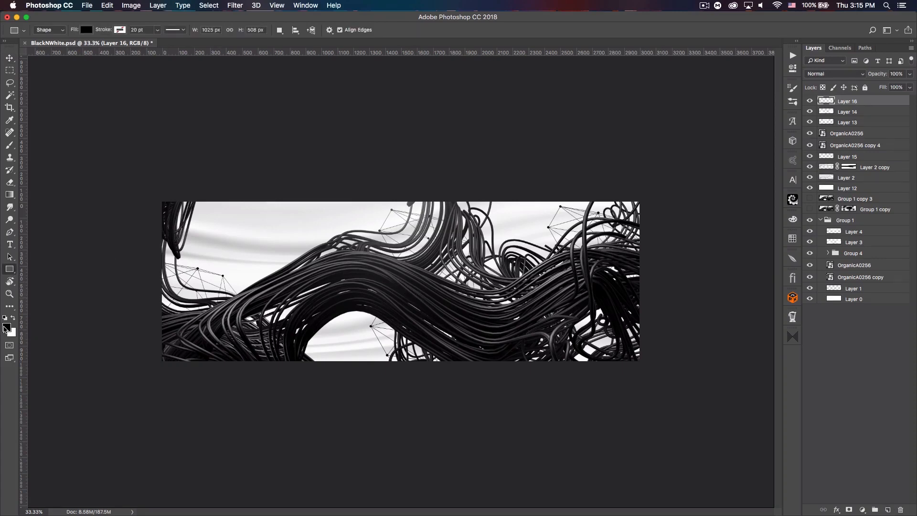
pyautogui.click(13, 318)
pyautogui.press('super+h')
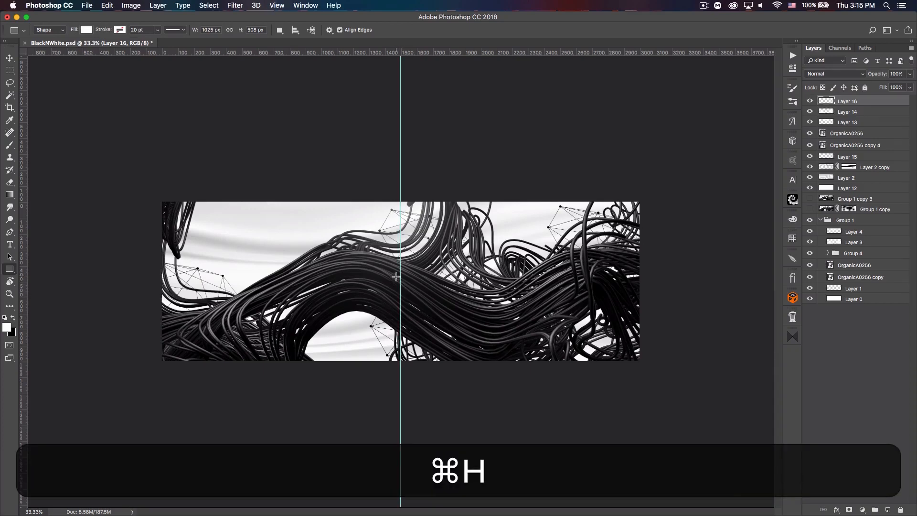
pyautogui.press('shift')
pyautogui.keyDown('shift'); pyautogui.moveTo(401, 281); pyautogui.dragTo(436, 333); pyautogui.keyUp('shift')
pyautogui.press('super+z')
# Draw a white circle about 592 px in diameter, centred on the vertical guide over the strands
pyautogui.click(11, 269)
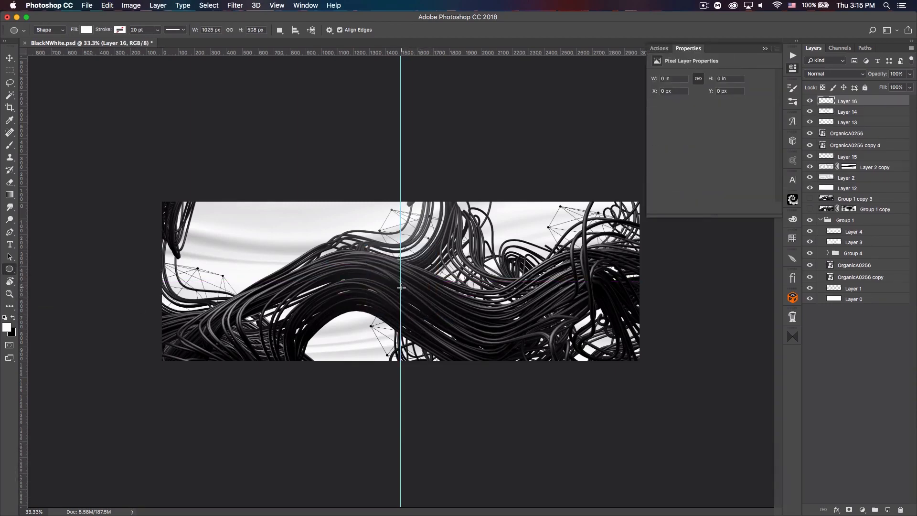
pyautogui.moveTo(402, 288)
pyautogui.keyDown('alt'); pyautogui.keyDown('shift'); pyautogui.mouseDown()
pyautogui.moveTo(454, 323)
pyautogui.moveTo(459, 336)
pyautogui.moveTo(448, 335)
pyautogui.mouseUp(); pyautogui.keyUp('shift'); pyautogui.keyUp('alt')
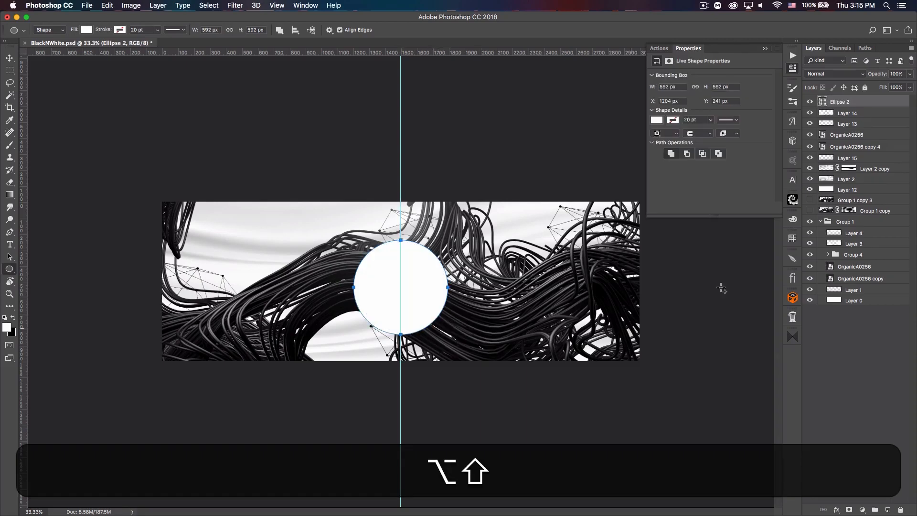
pyautogui.click(766, 48)
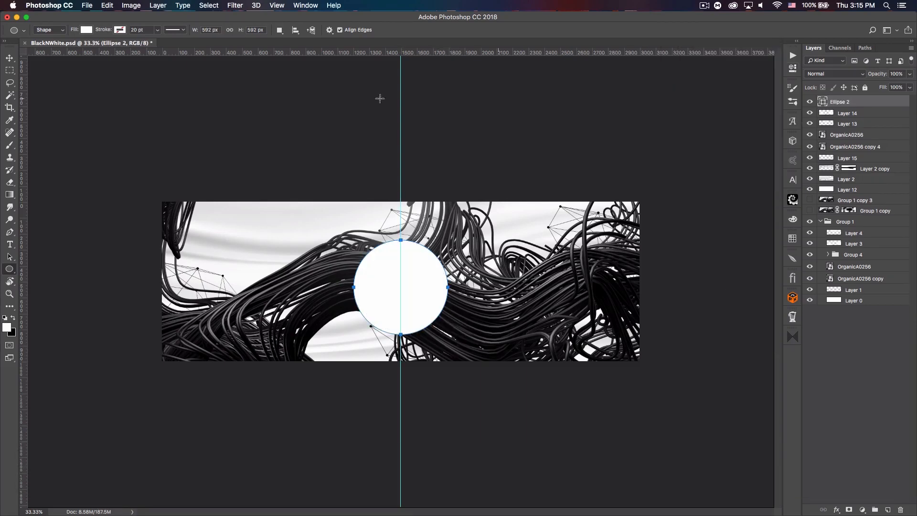
# Change the Ellipse 2 circle's fill colour to black (000000)
pyautogui.doubleClick(826, 103)
pyautogui.write('000000')
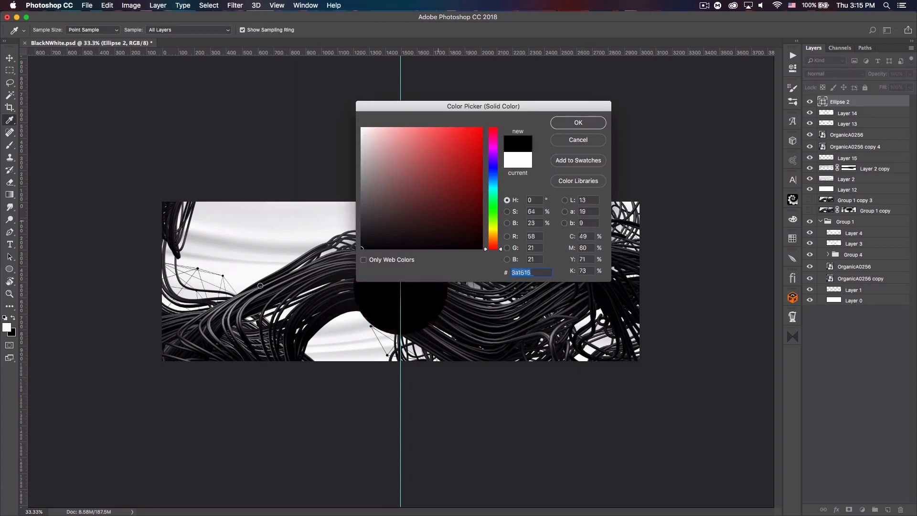
pyautogui.click(583, 123)
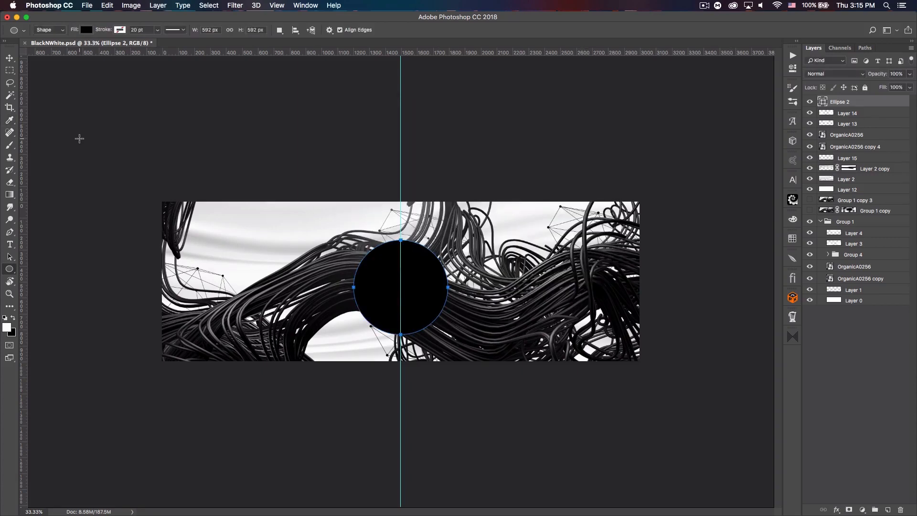
pyautogui.click(10, 58)
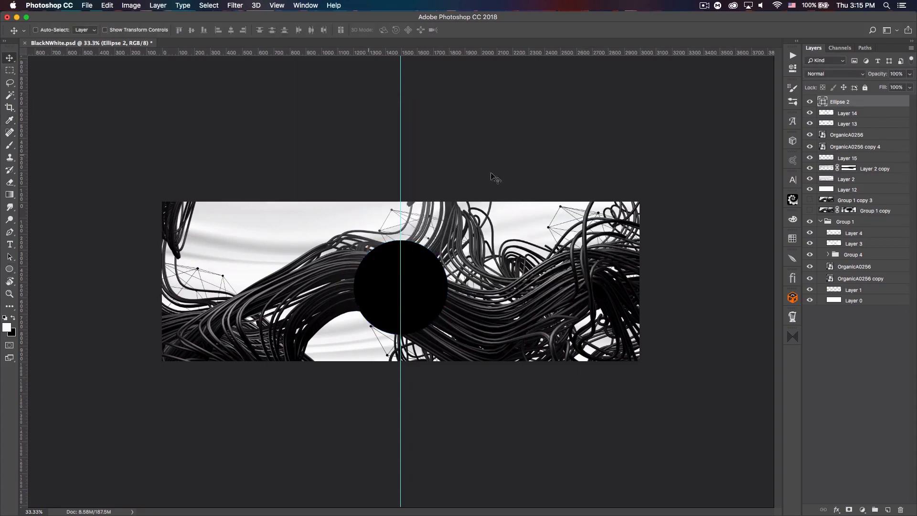
# Duplicate the upper OrganicA0256 layer, clip the copy to Ellipse 2 at the top of the stack, and hide the guide
pyautogui.click(852, 137)
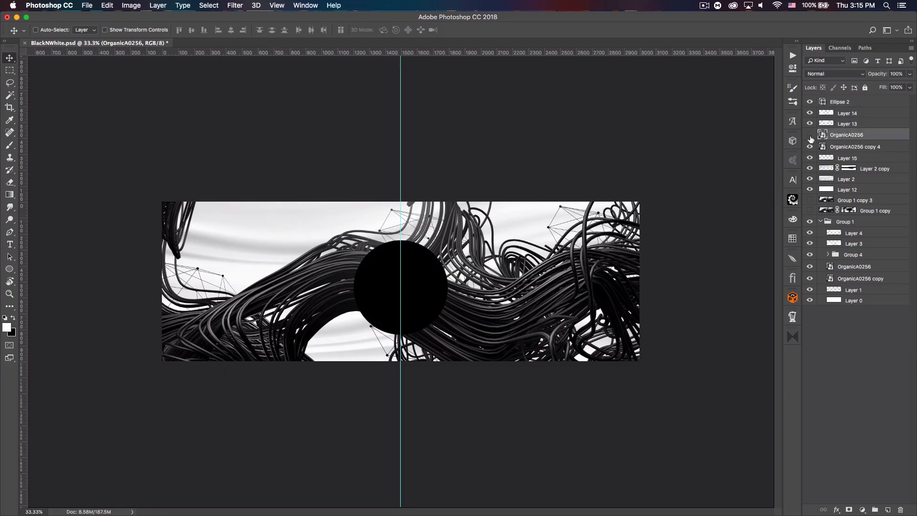
pyautogui.press('super+j')
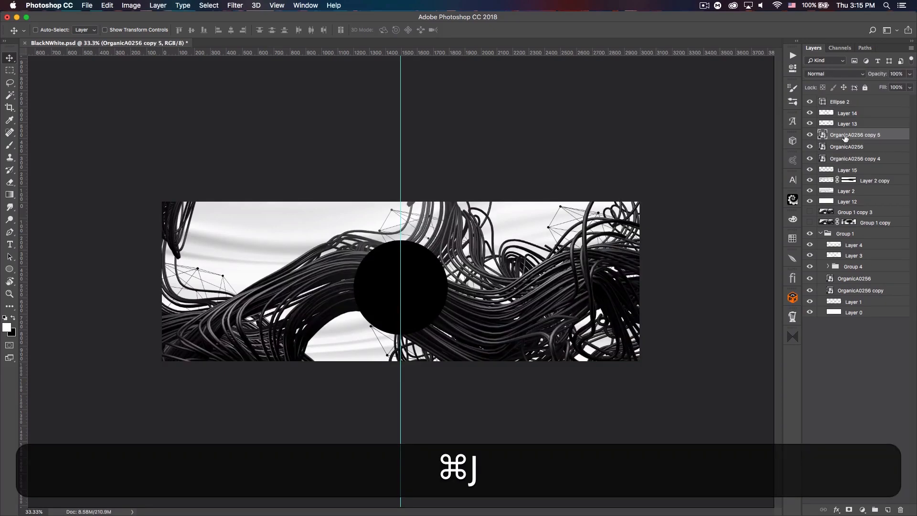
pyautogui.moveTo(844, 136); pyautogui.dragTo(844, 102)
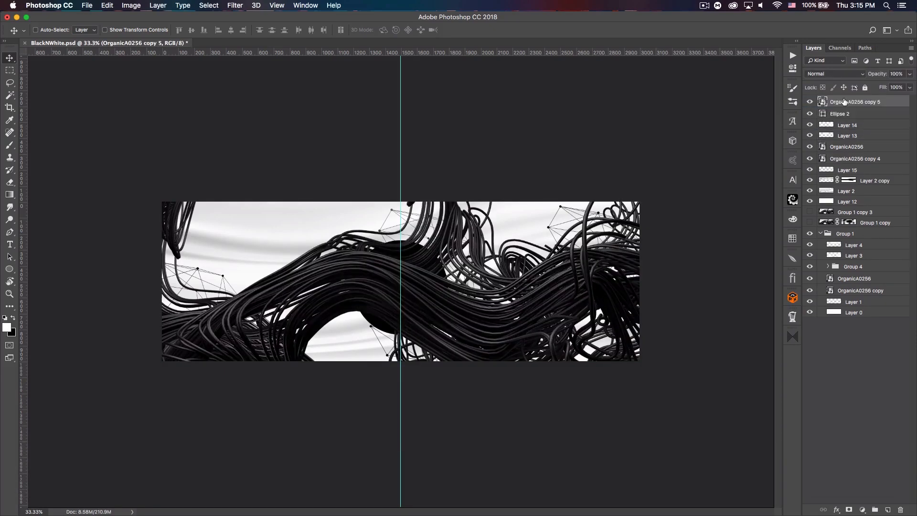
pyautogui.press('alt')
pyautogui.keyDown('alt'); pyautogui.click(869, 104); pyautogui.keyUp('alt')
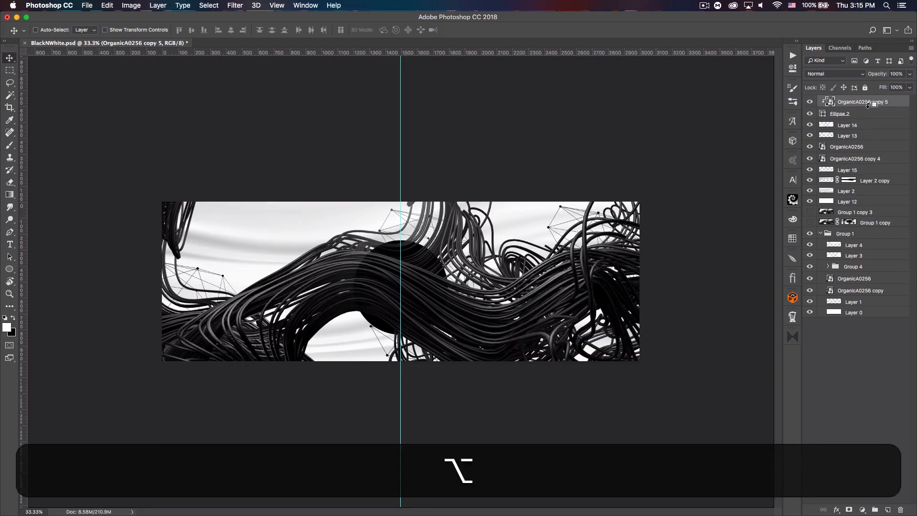
pyautogui.press('super+h')
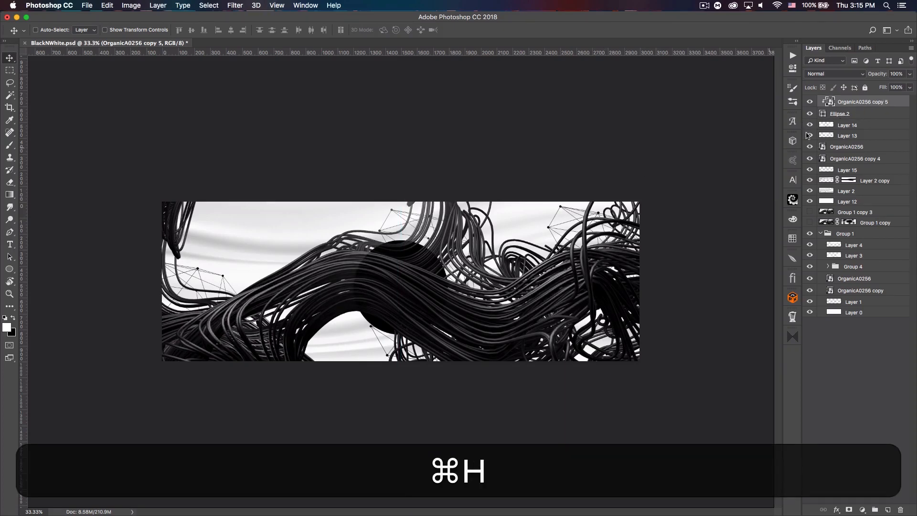
# Rasterize OrganicA0256 copy 5 and apply a Gaussian Blur with a 7.0 pixel radius
pyautogui.rightClick(851, 104)
pyautogui.click(786, 258)
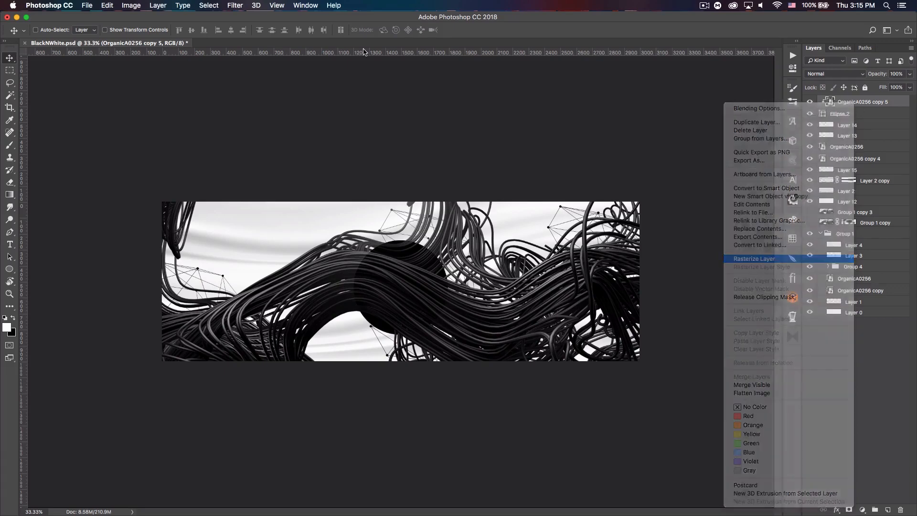
pyautogui.click(234, 5)
pyautogui.moveTo(306, 131)
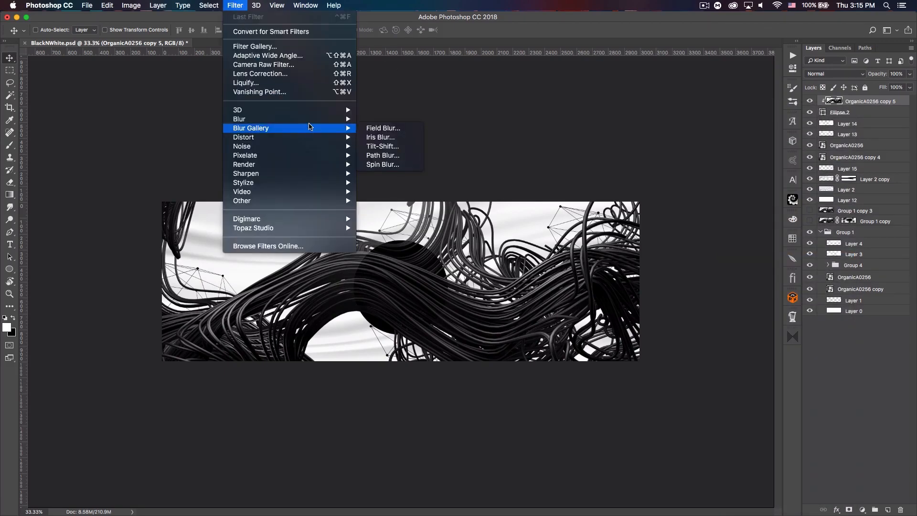
pyautogui.moveTo(287, 119)
pyautogui.click(387, 155)
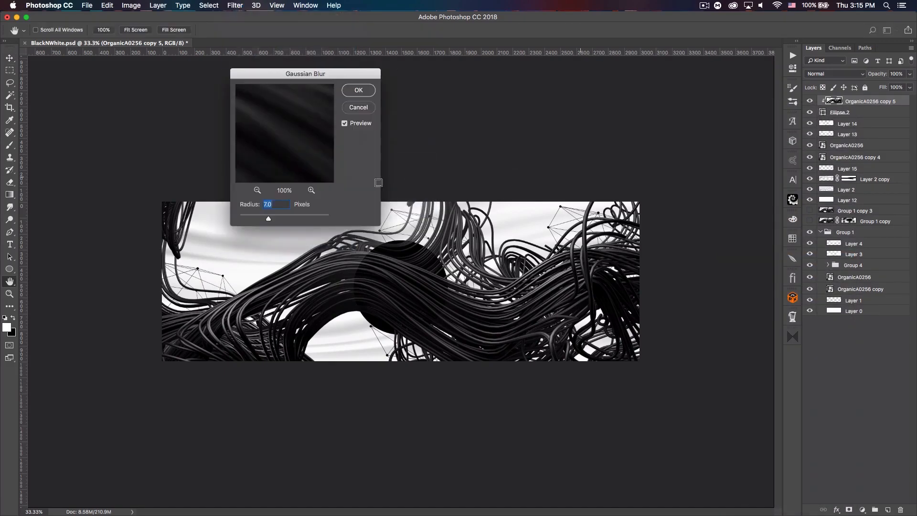
pyautogui.click(360, 90)
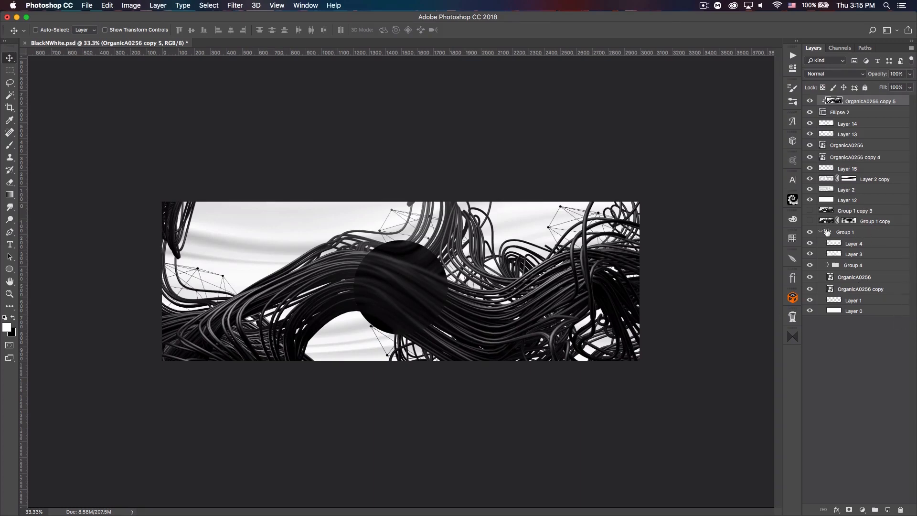
# Duplicate the white N logo layer from Group 4, place the copy at the top of the stack, and collapse Group 1
pyautogui.click(828, 267)
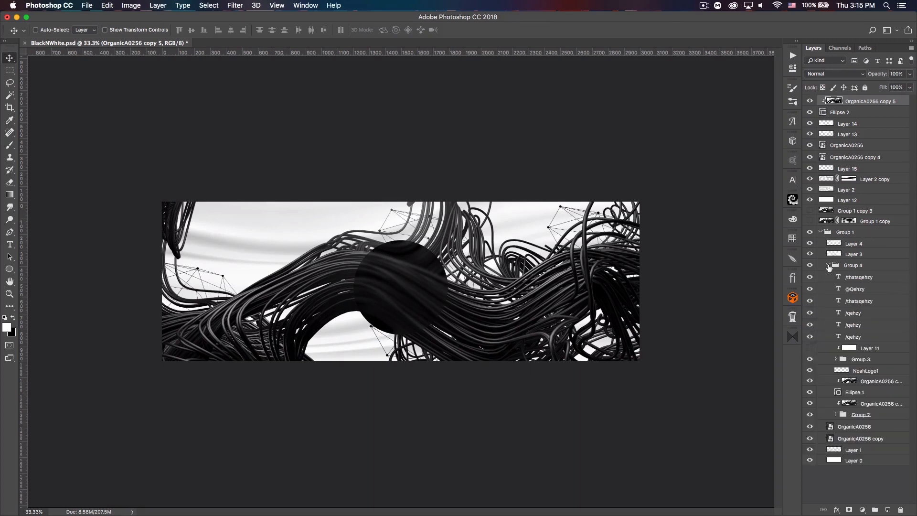
pyautogui.click(869, 372)
pyautogui.press('cmd+j')
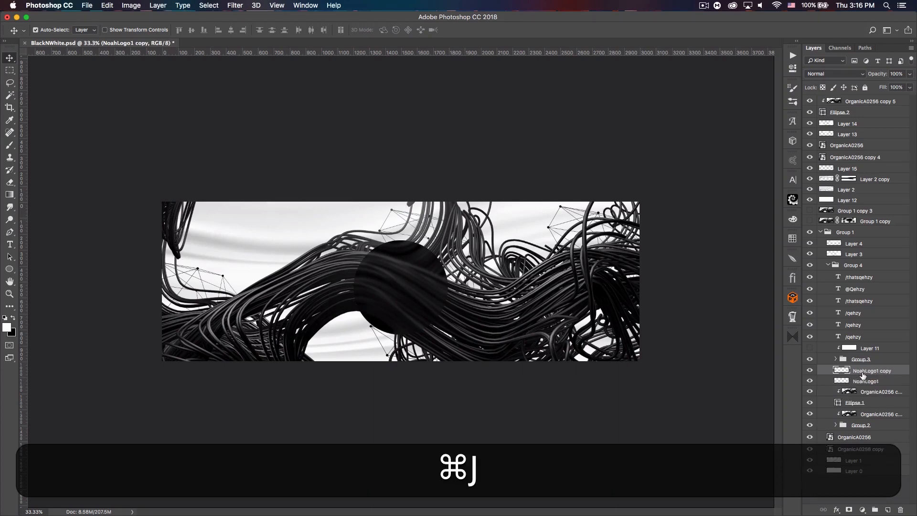
pyautogui.moveTo(865, 371); pyautogui.dragTo(851, 97)
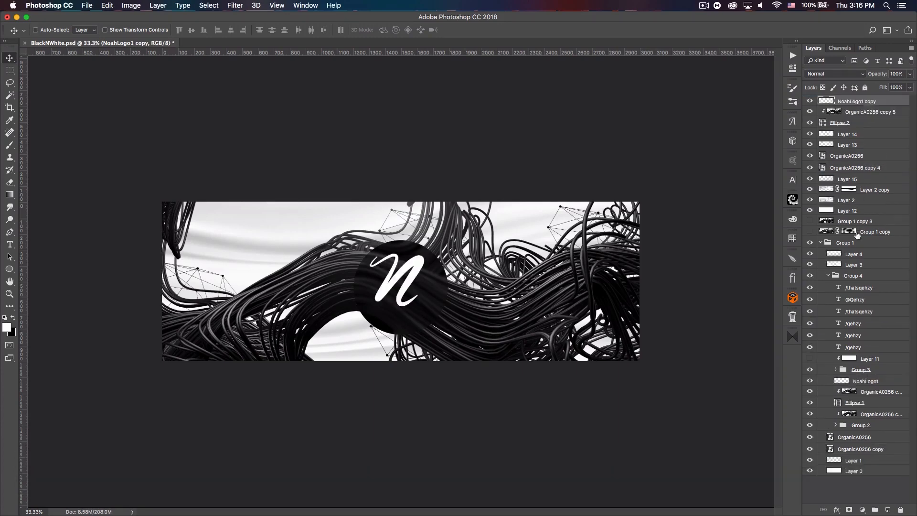
pyautogui.click(821, 243)
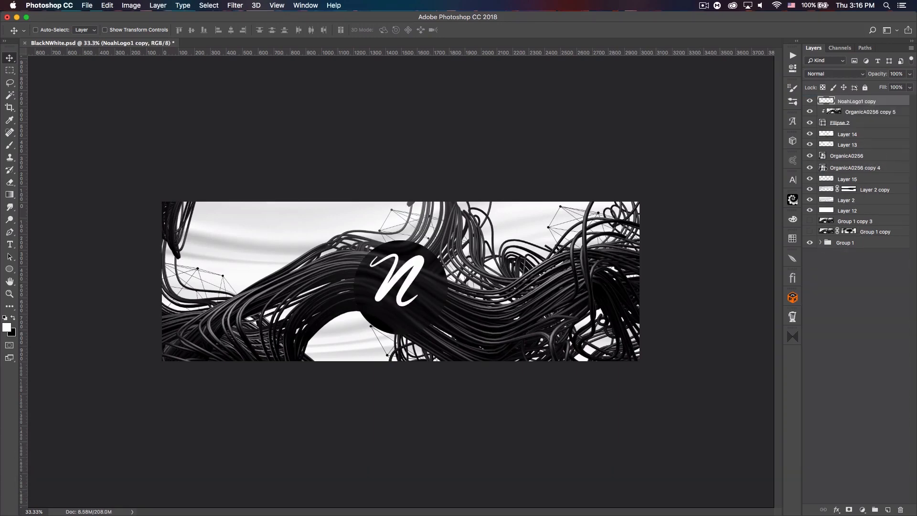
# Centre the N logo in the dark circle, then shift the logo and Ellipse 2 together slightly up and to the right
pyautogui.moveTo(406, 290); pyautogui.dragTo(411, 289)
pyautogui.press('shift')
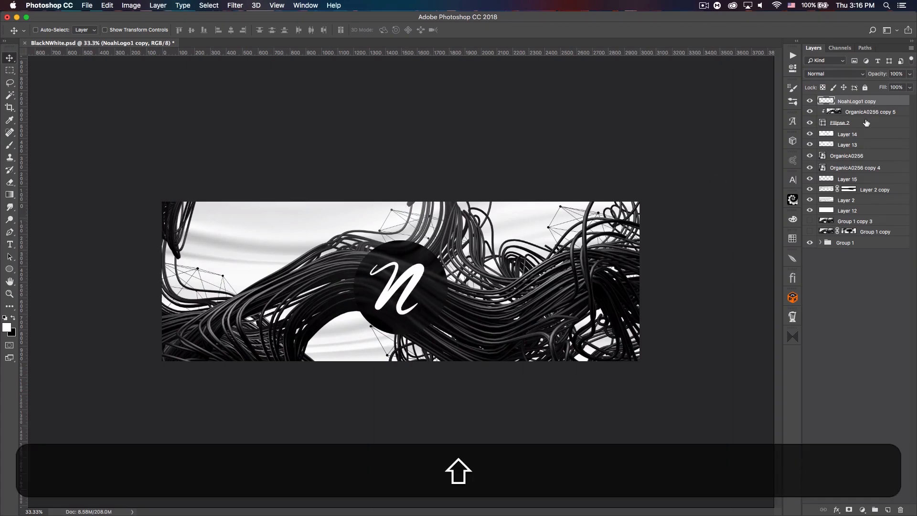
pyautogui.keyDown('shift'); pyautogui.click(866, 123); pyautogui.keyUp('shift')
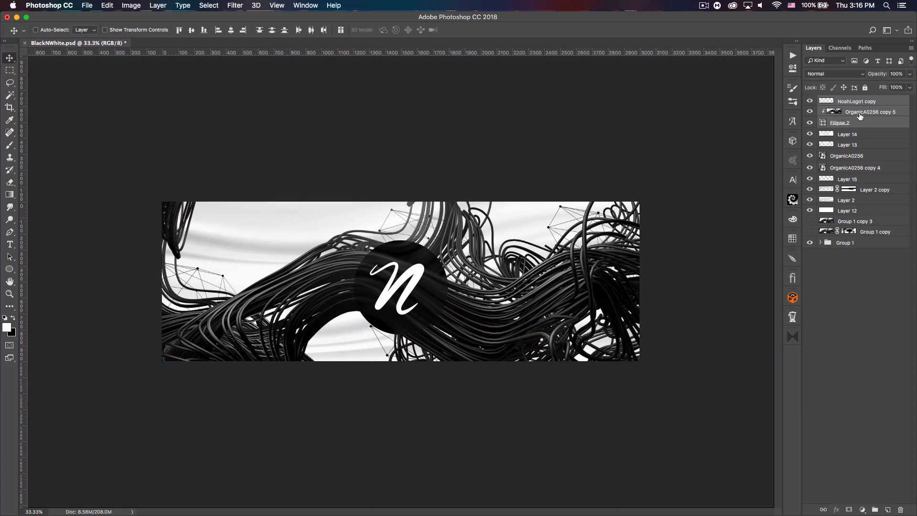
pyautogui.click(861, 123)
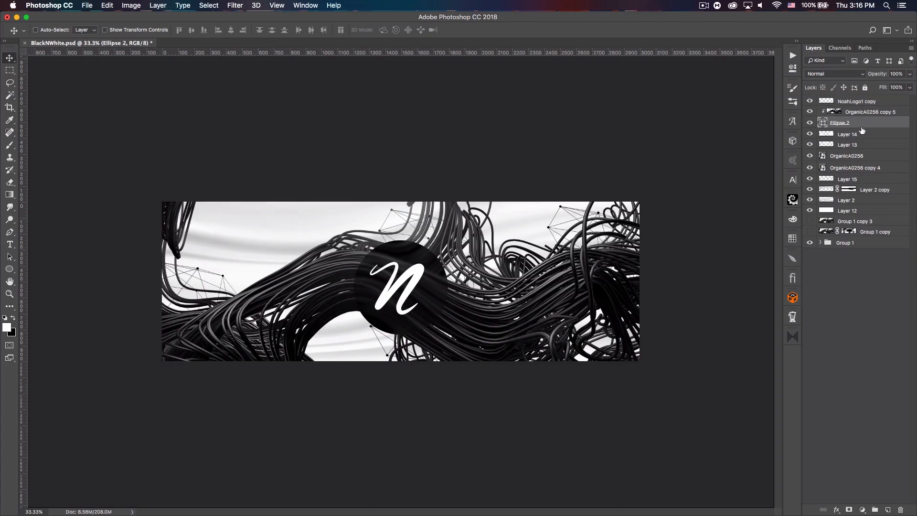
pyautogui.keyDown('super'); pyautogui.click(855, 102); pyautogui.keyUp('super')
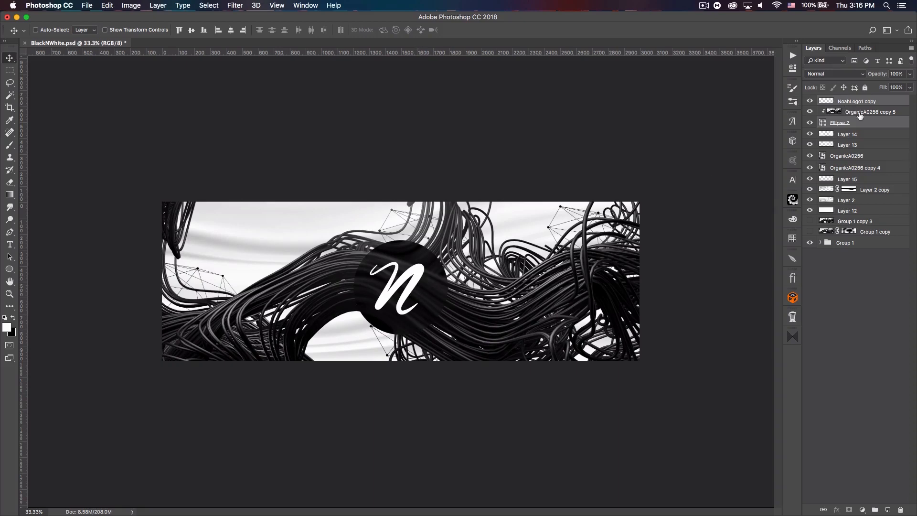
pyautogui.moveTo(416, 285)
pyautogui.mouseDown()
pyautogui.moveTo(322, 293)
pyautogui.moveTo(260, 324)
pyautogui.moveTo(409, 286)
pyautogui.moveTo(445, 294)
pyautogui.moveTo(426, 278)
pyautogui.mouseUp()
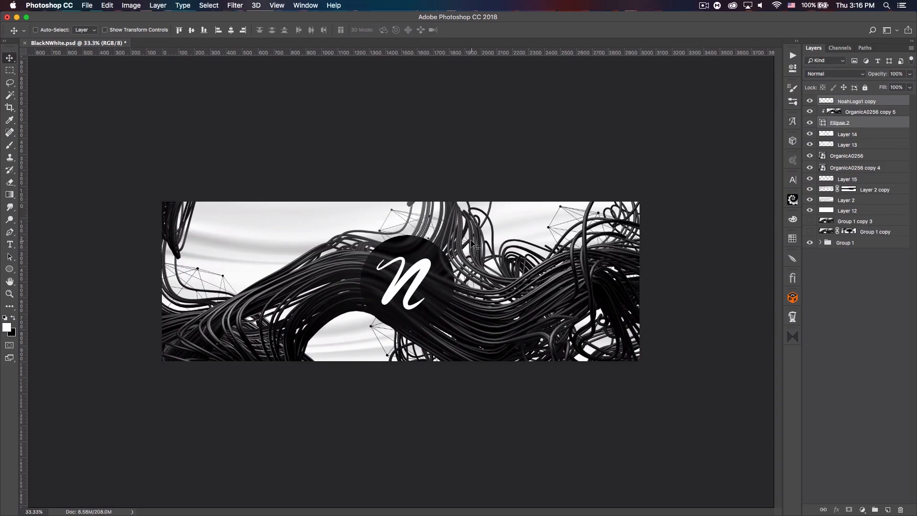
# Group all layers from the logo copy down to Layer 12, duplicate the group, and merge the duplicate into one layer
pyautogui.click(881, 103)
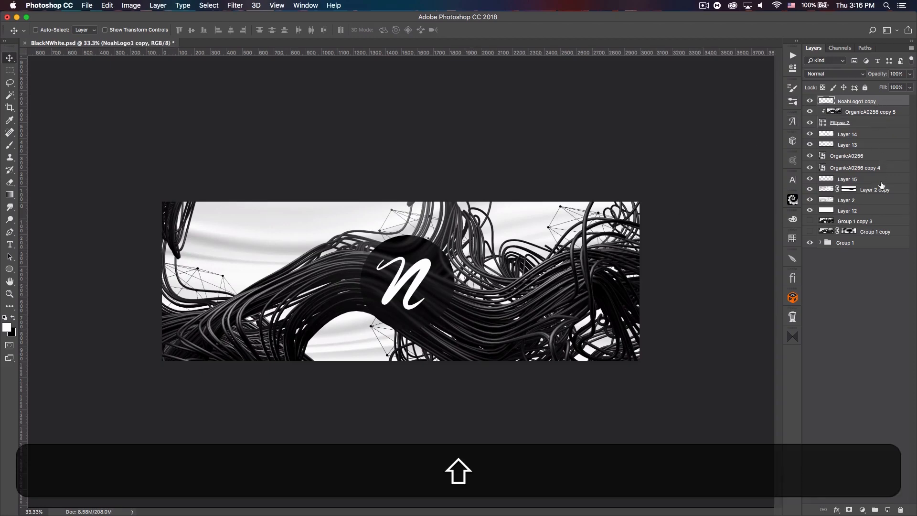
pyautogui.keyDown('shift'); pyautogui.click(872, 209); pyautogui.keyUp('shift')
pyautogui.press('super+g')
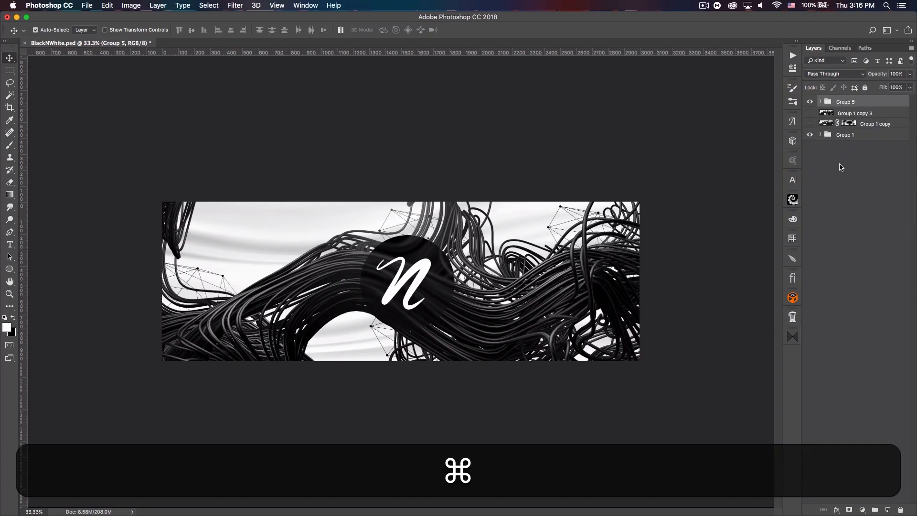
pyautogui.press('super+j')
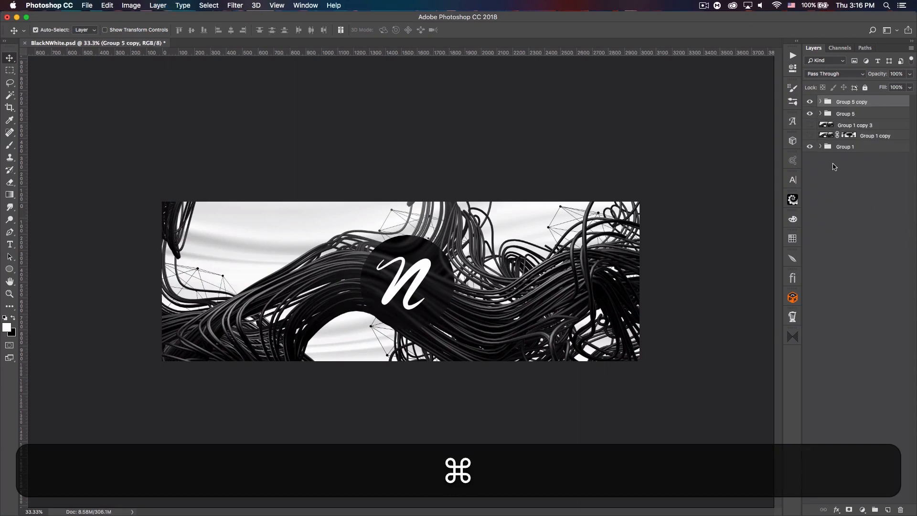
pyautogui.press('super+e')
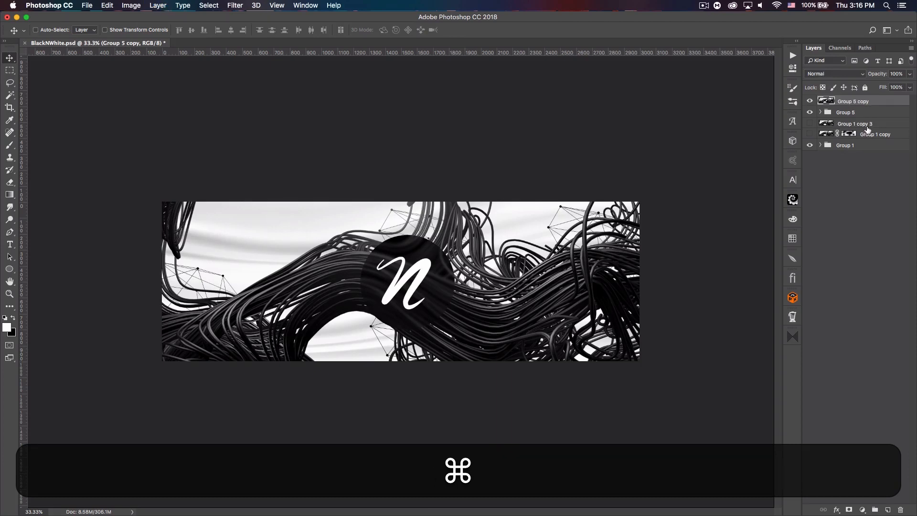
# Crop the document to the existing canvas bounds with cropped pixels deleted, and duplicate the merged Group 5 copy layer
pyautogui.click(11, 108)
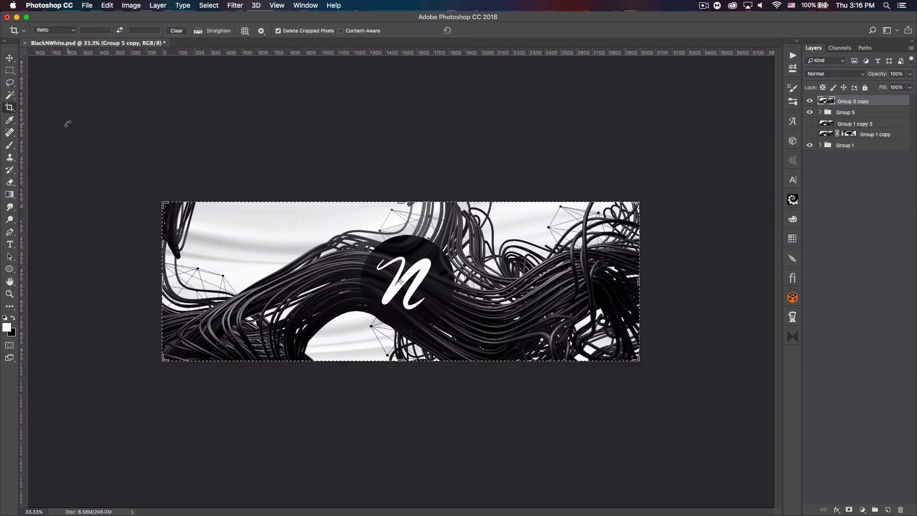
pyautogui.press('Return')
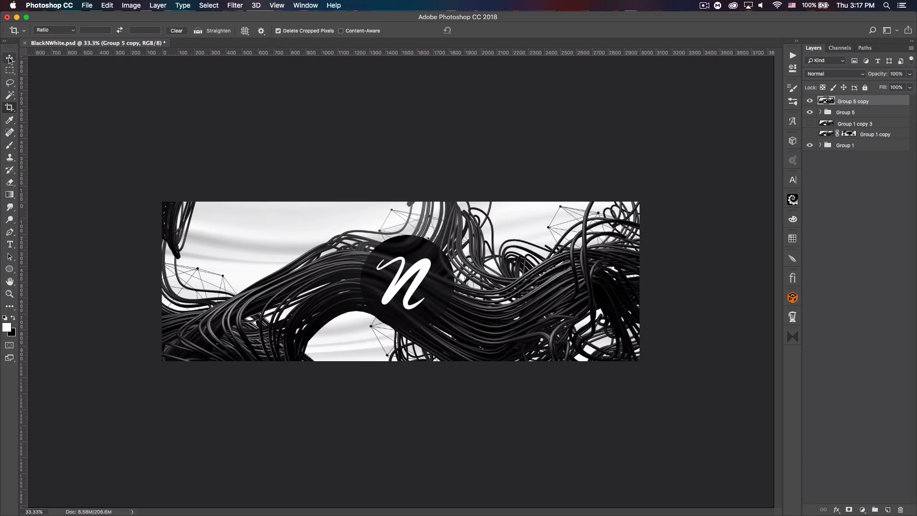
pyautogui.click(9, 58)
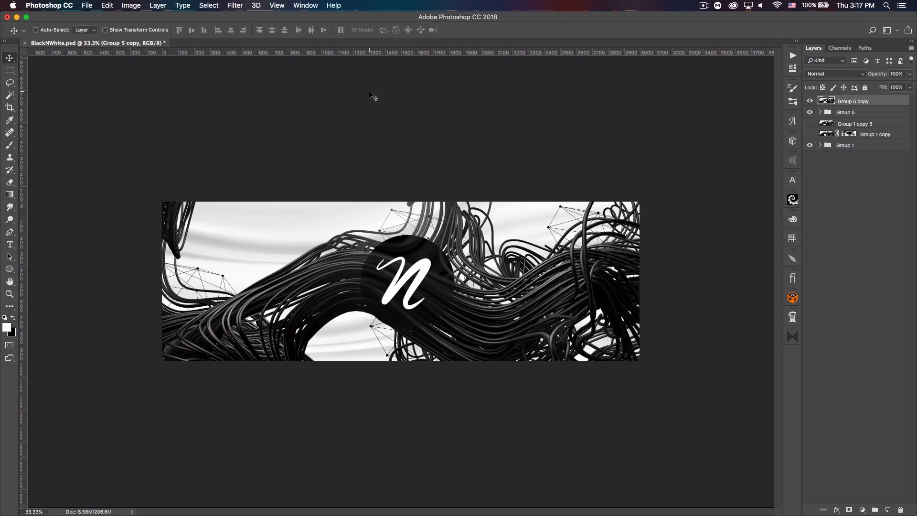
pyautogui.press('super+j')
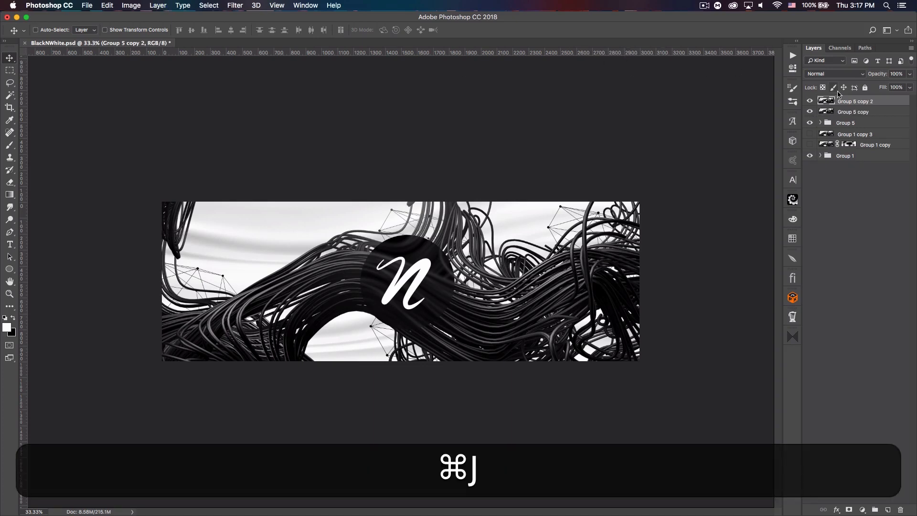
# Apply a Gaussian Blur with a 5.8-pixel radius to the Group 5 copy 2 layer
pyautogui.click(236, 5)
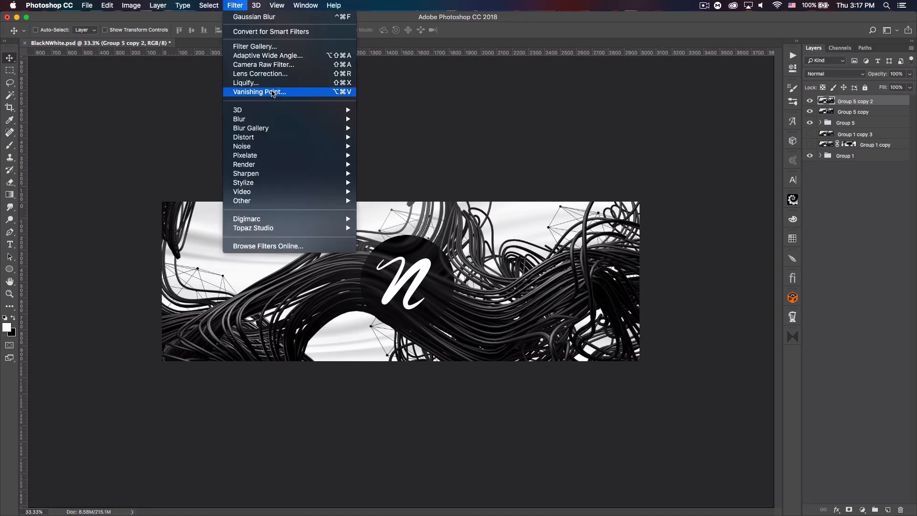
pyautogui.moveTo(330, 119)
pyautogui.click(390, 155)
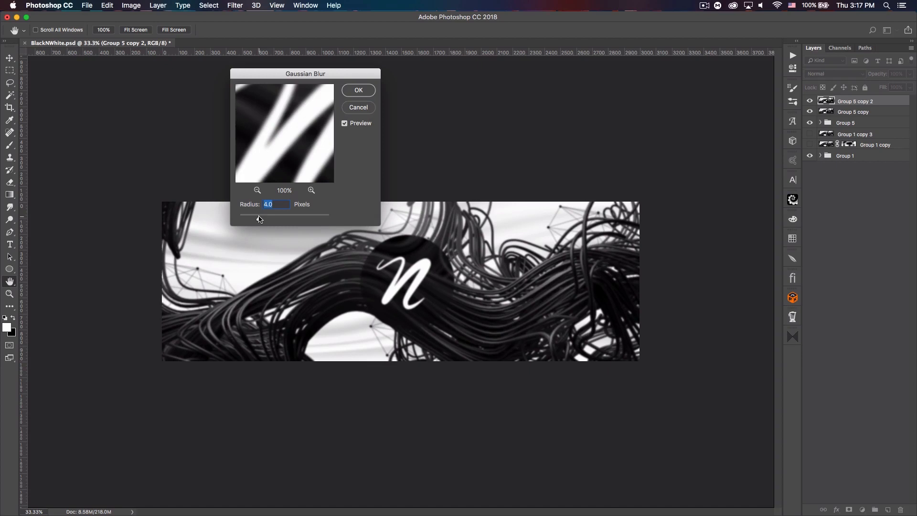
pyautogui.moveTo(265, 215); pyautogui.dragTo(267, 216)
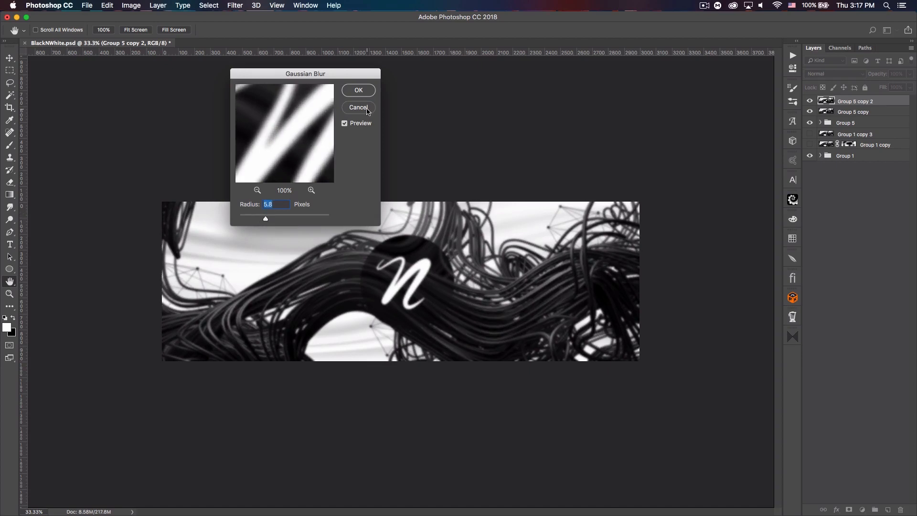
pyautogui.click(358, 90)
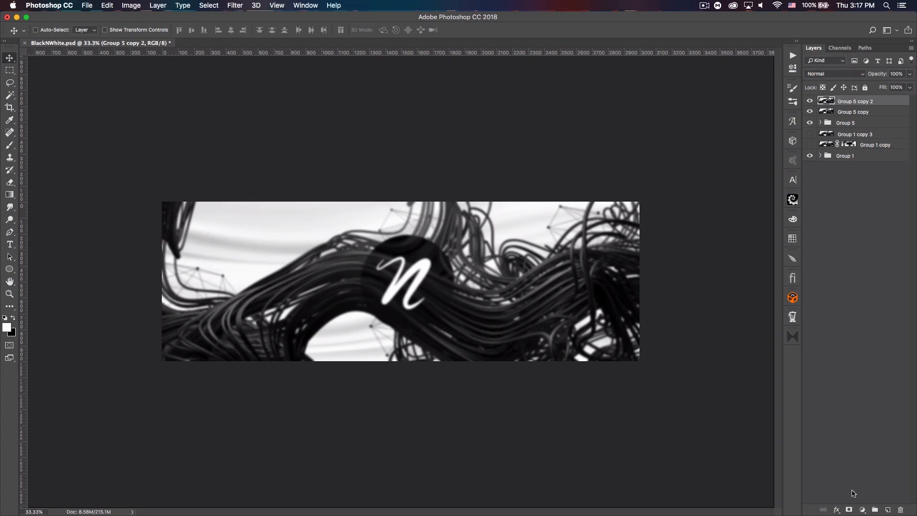
# Add a layer mask to Group 5 copy 2 and paint black with a soft 613 px brush over the logo, central strands and parts of both sides
pyautogui.click(851, 510)
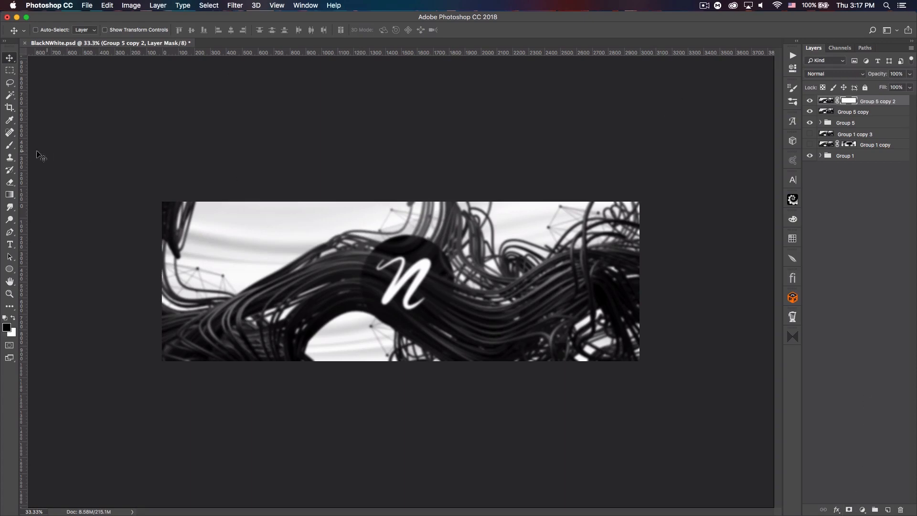
pyautogui.click(10, 146)
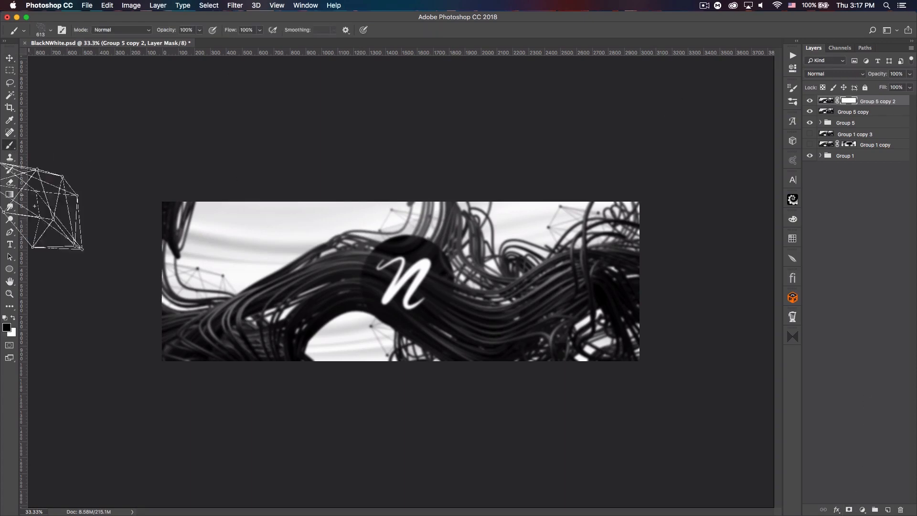
pyautogui.click(51, 30)
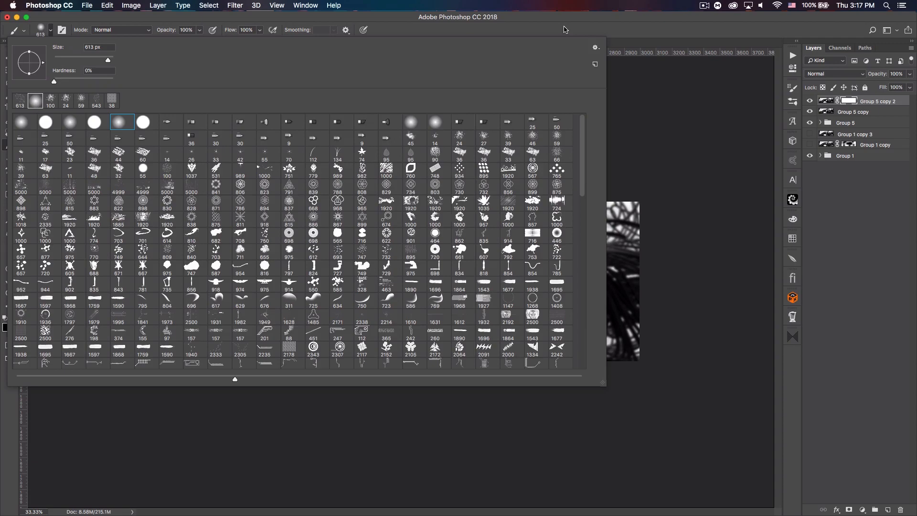
pyautogui.click(563, 30)
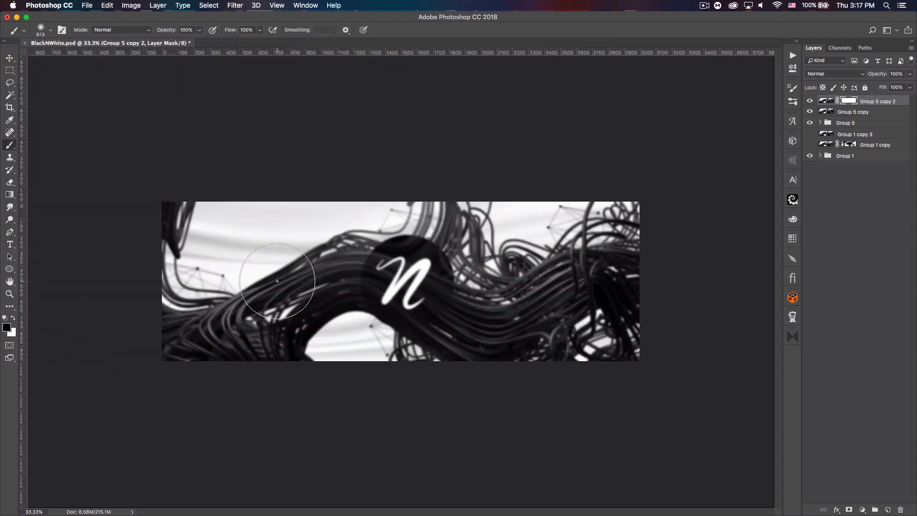
pyautogui.moveTo(410, 256); pyautogui.dragTo(410, 256)
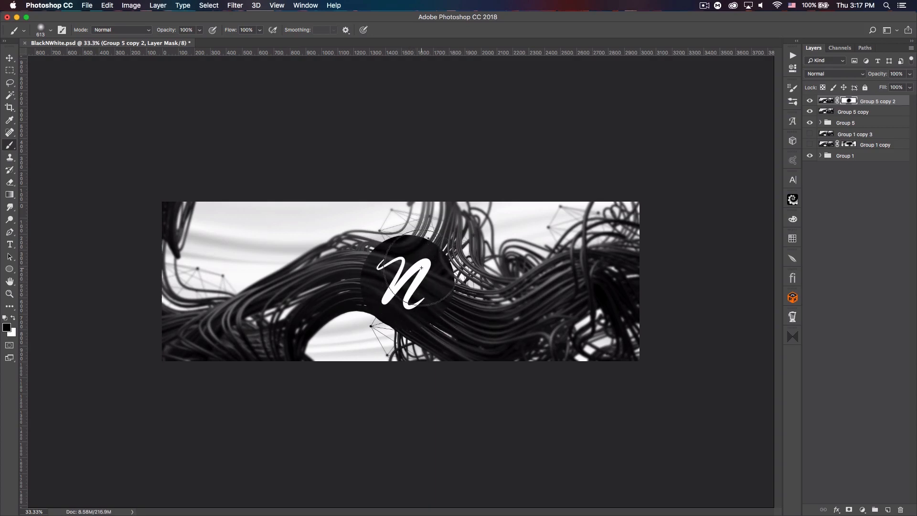
pyautogui.moveTo(337, 275)
pyautogui.mouseDown()
pyautogui.moveTo(300, 288)
pyautogui.moveTo(335, 288)
pyautogui.moveTo(289, 290)
pyautogui.mouseUp()
pyautogui.click(202, 287)
pyautogui.moveTo(202, 288)
pyautogui.mouseDown()
pyautogui.moveTo(164, 205)
pyautogui.moveTo(173, 211)
pyautogui.mouseUp()
pyautogui.moveTo(446, 238)
pyautogui.mouseDown()
pyautogui.moveTo(483, 287)
pyautogui.moveTo(487, 325)
pyautogui.moveTo(664, 253)
pyautogui.moveTo(665, 218)
pyautogui.mouseUp()
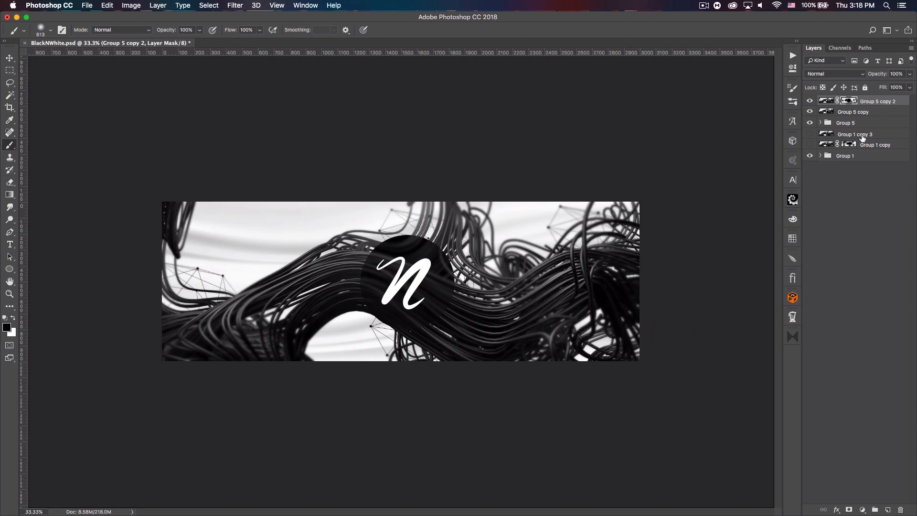
# Merge duplicates of Group 5 copy and Group 5 copy 2 into one layer and apply the Sharpen More filter to it
pyautogui.keyDown('shift'); pyautogui.click(877, 113); pyautogui.keyUp('shift')
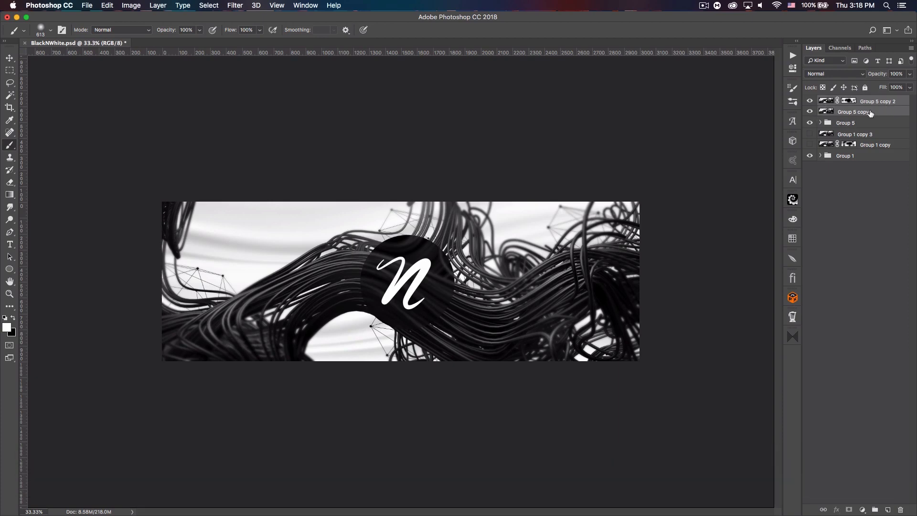
pyautogui.press('super+j')
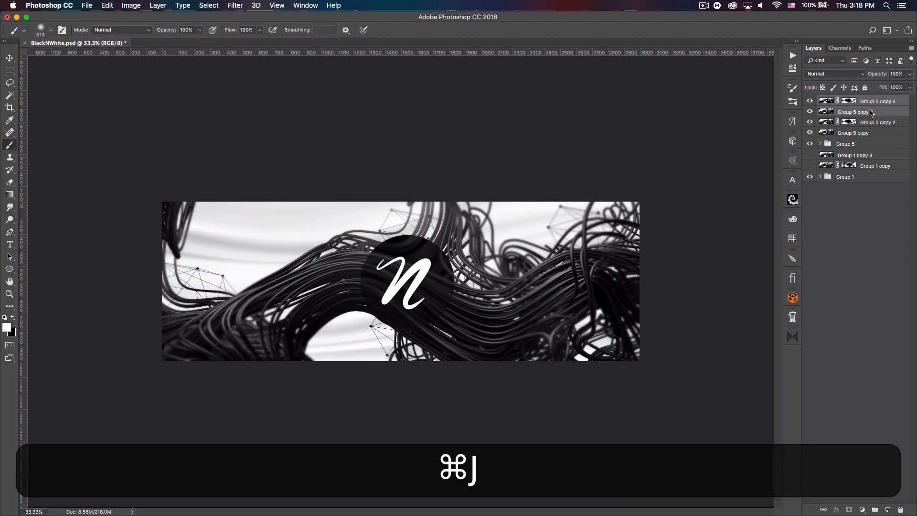
pyautogui.press('super+e')
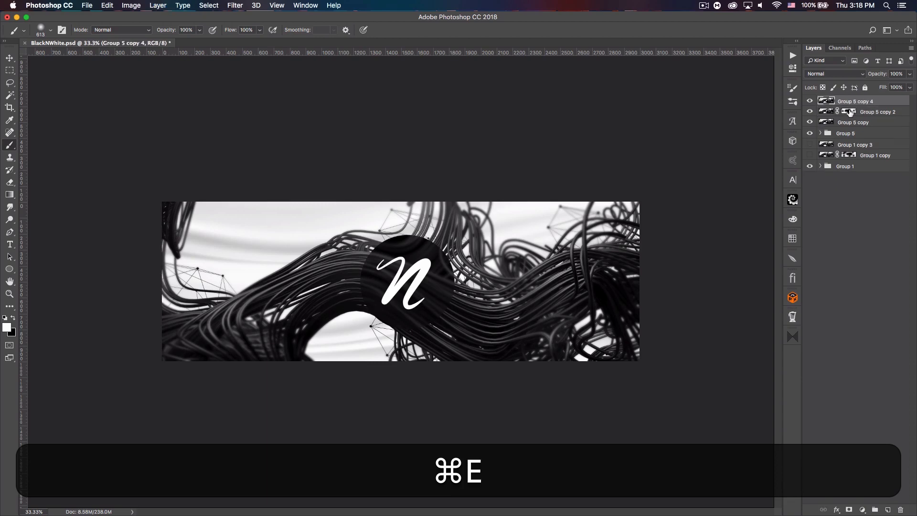
pyautogui.click(236, 5)
pyautogui.moveTo(325, 174)
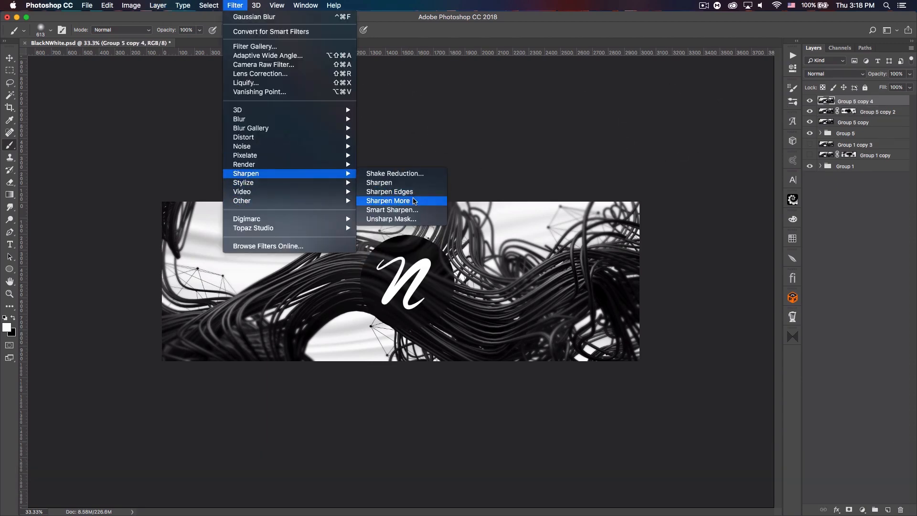
pyautogui.click(414, 201)
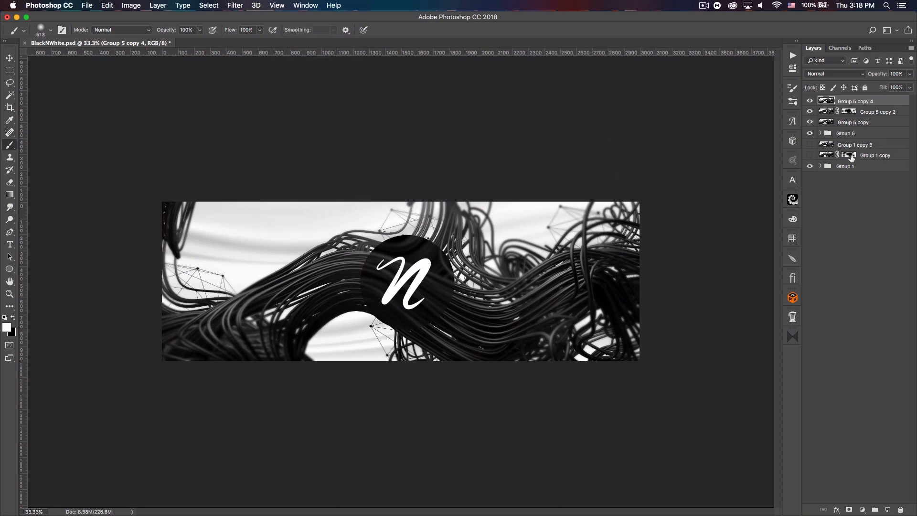
# Create a new top layer filled with black and set its Fill to 0%
pyautogui.click(887, 510)
pyautogui.press('super+BackSpace')
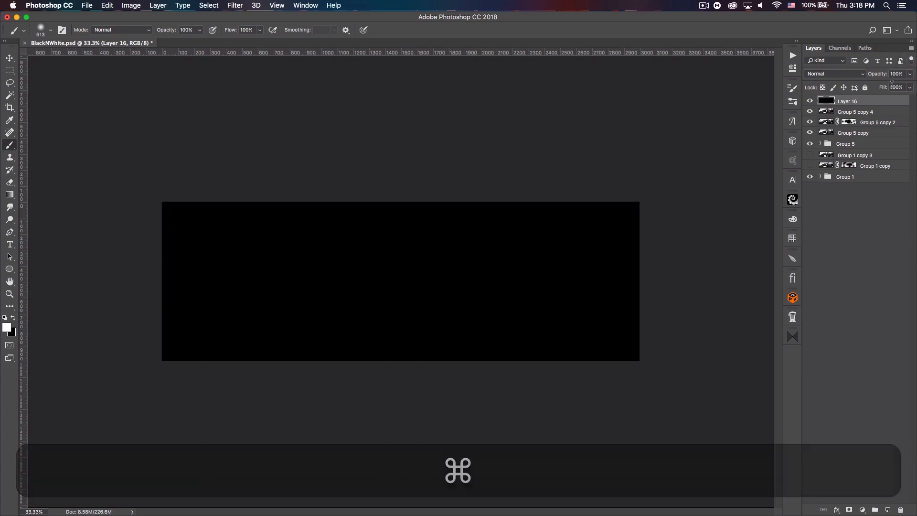
pyautogui.click(884, 91)
pyautogui.write('0')
pyautogui.press('Return')
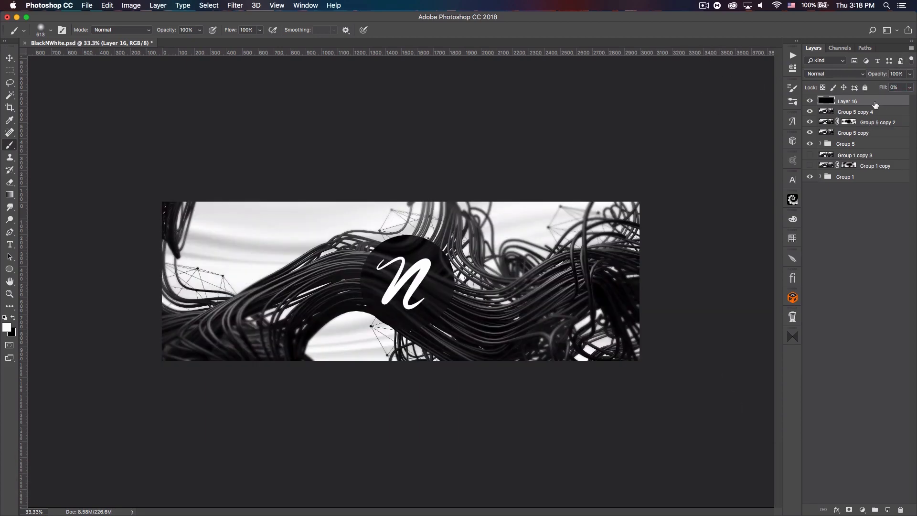
# Add a Stroke layer style to Layer 16 and set its colour to white (ffffff)
pyautogui.doubleClick(872, 102)
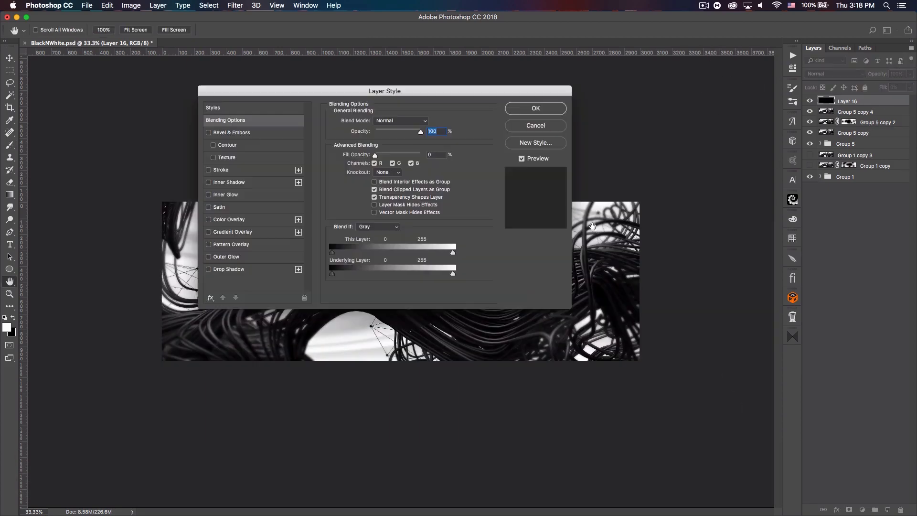
pyautogui.click(222, 169)
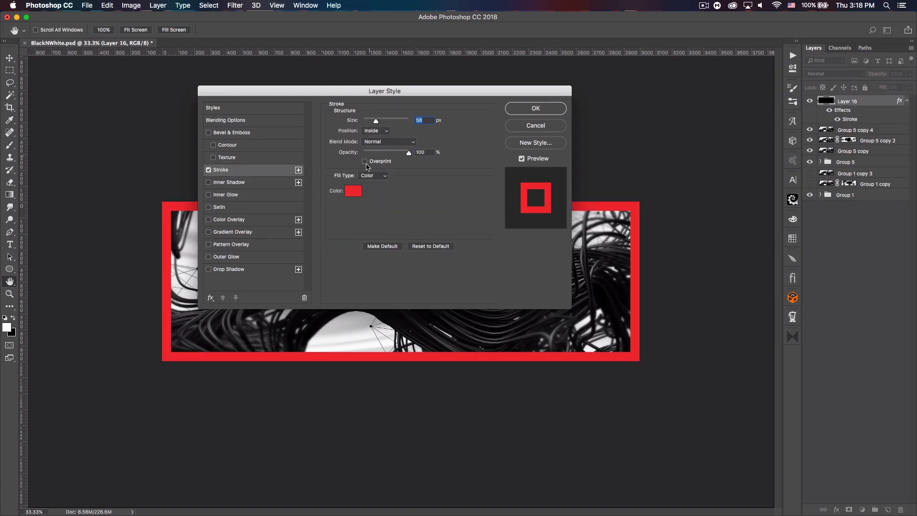
pyautogui.click(356, 193)
pyautogui.moveTo(392, 148); pyautogui.dragTo(332, 106)
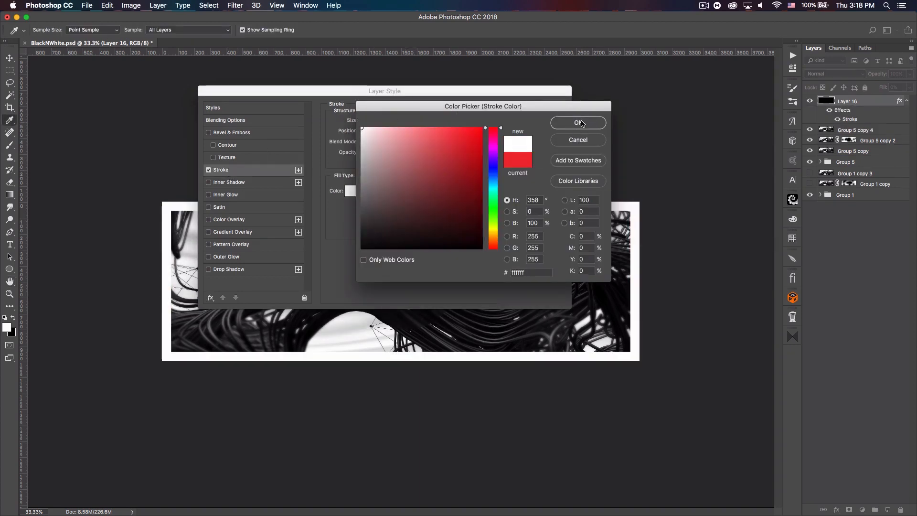
pyautogui.click(579, 123)
# Set the stroke's blend mode to Overlay and its size to 21 px
pyautogui.moveTo(463, 91); pyautogui.dragTo(674, 59)
pyautogui.click(601, 110)
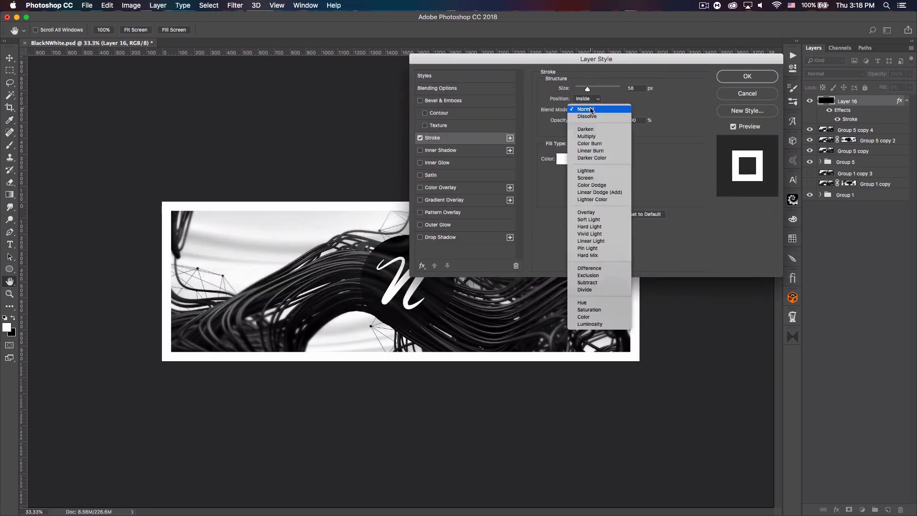
pyautogui.click(605, 212)
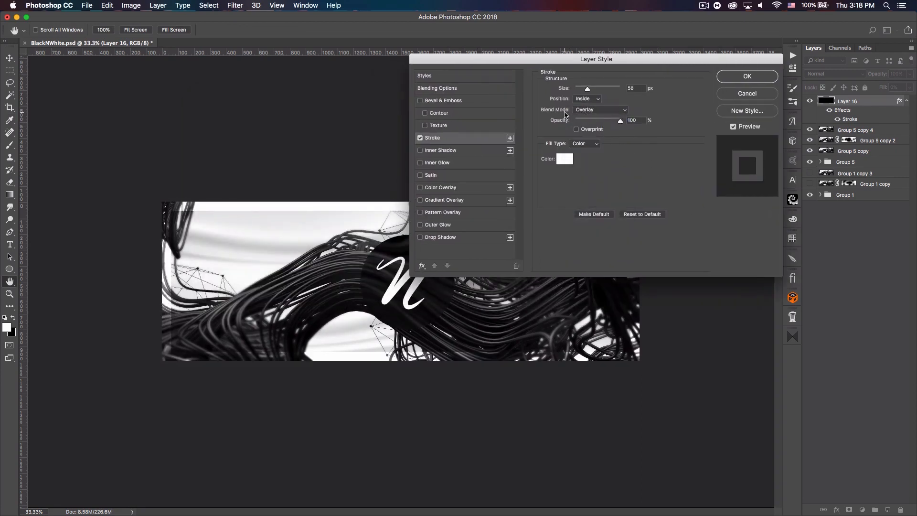
pyautogui.moveTo(588, 90); pyautogui.dragTo(582, 90)
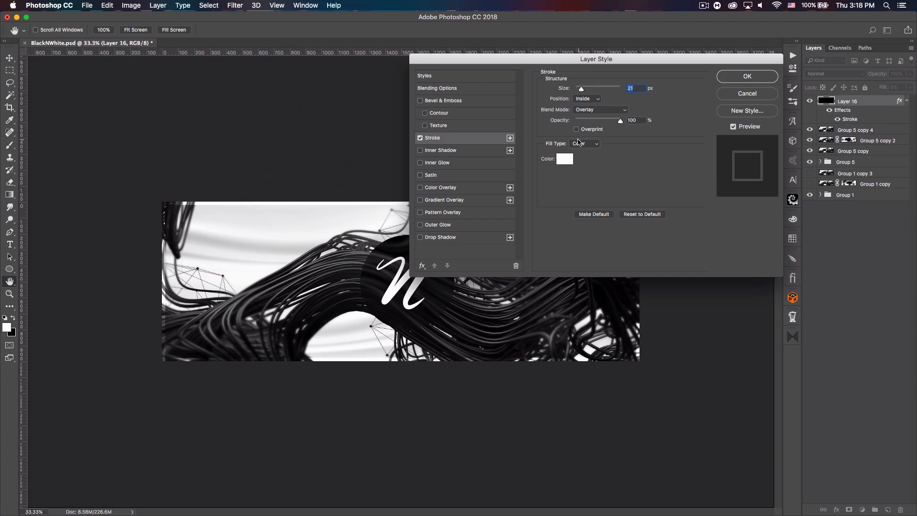
# Set the stroke colour to black (000000), apply the layer style, and switch to the Move tool
pyautogui.click(564, 159)
pyautogui.moveTo(447, 211); pyautogui.dragTo(362, 247)
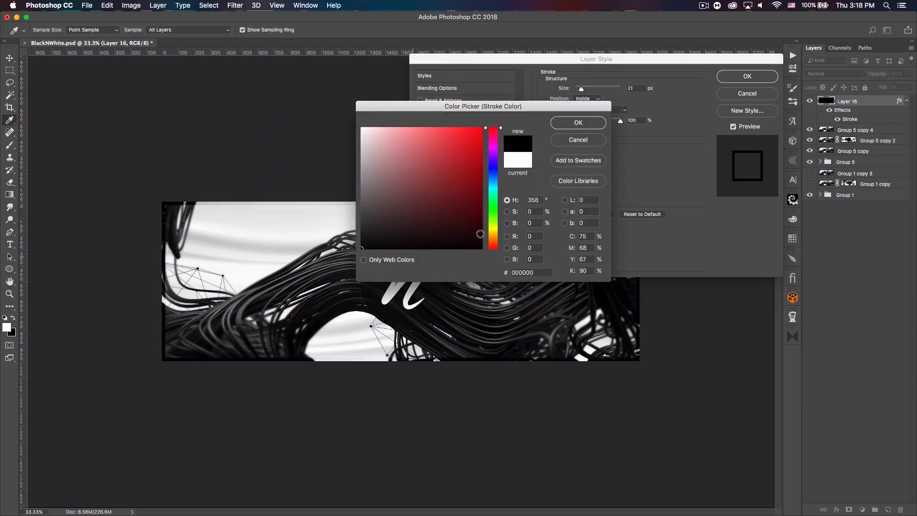
pyautogui.click(578, 122)
pyautogui.click(748, 76)
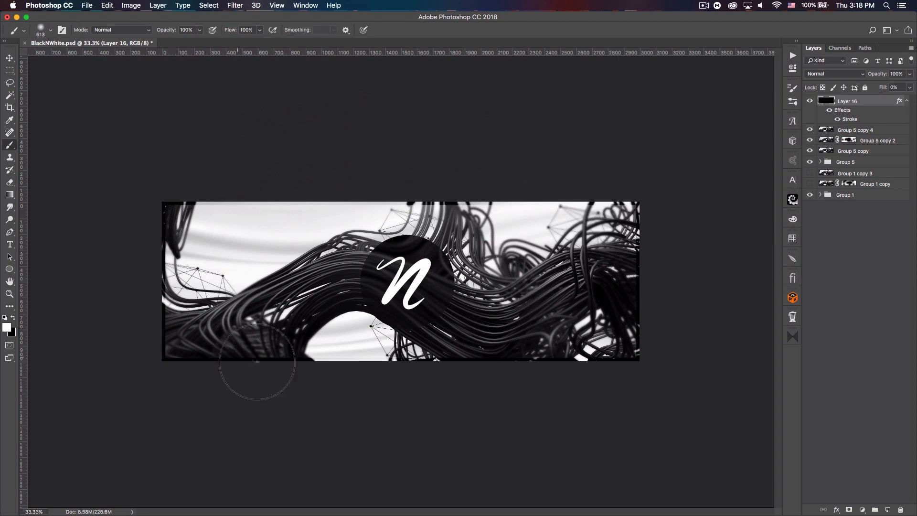
pyautogui.click(9, 58)
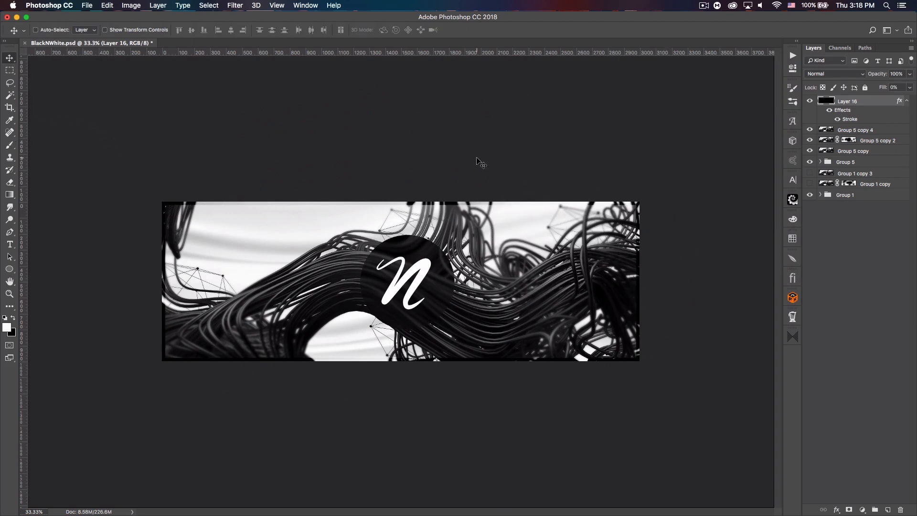